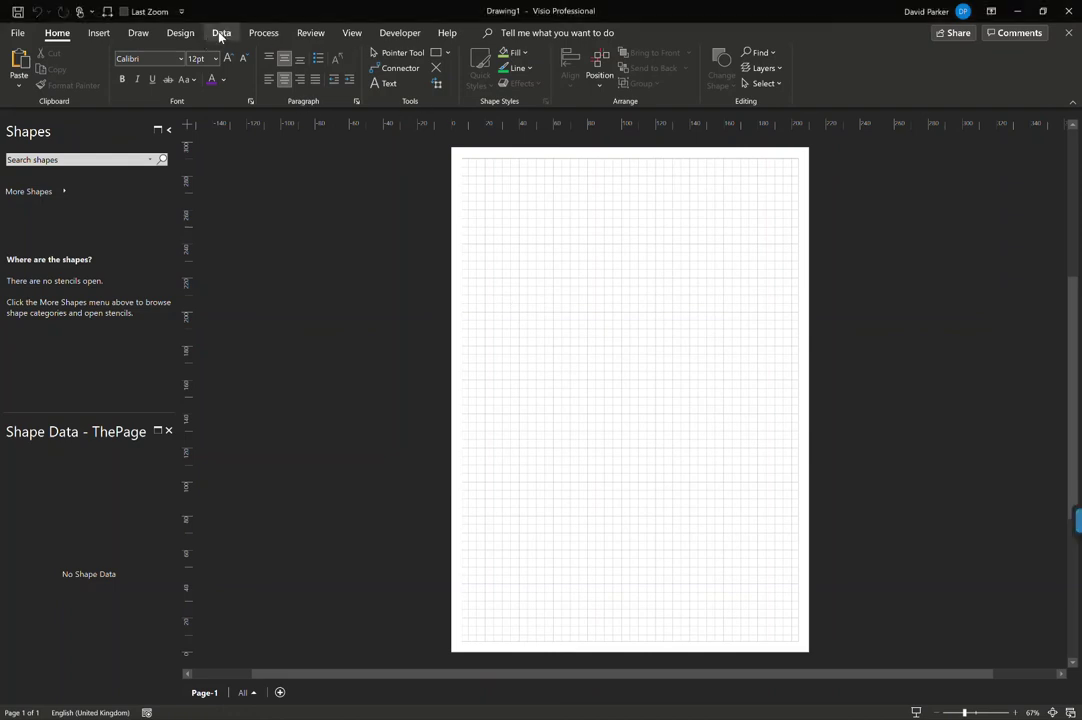
- Import the Org Chart Data.xlsx Excel workbook as external data, keeping the default sheet and all rows
{"action": "left_click", "coordinate": [220, 33]}
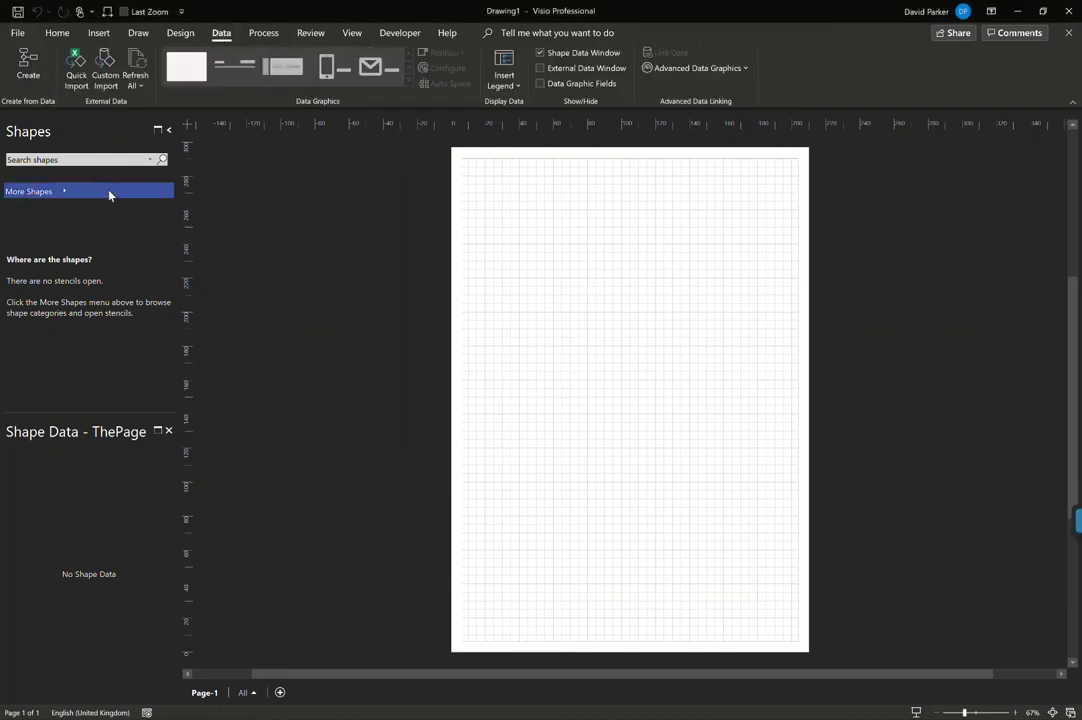
{"action": "left_click", "coordinate": [105, 70]}
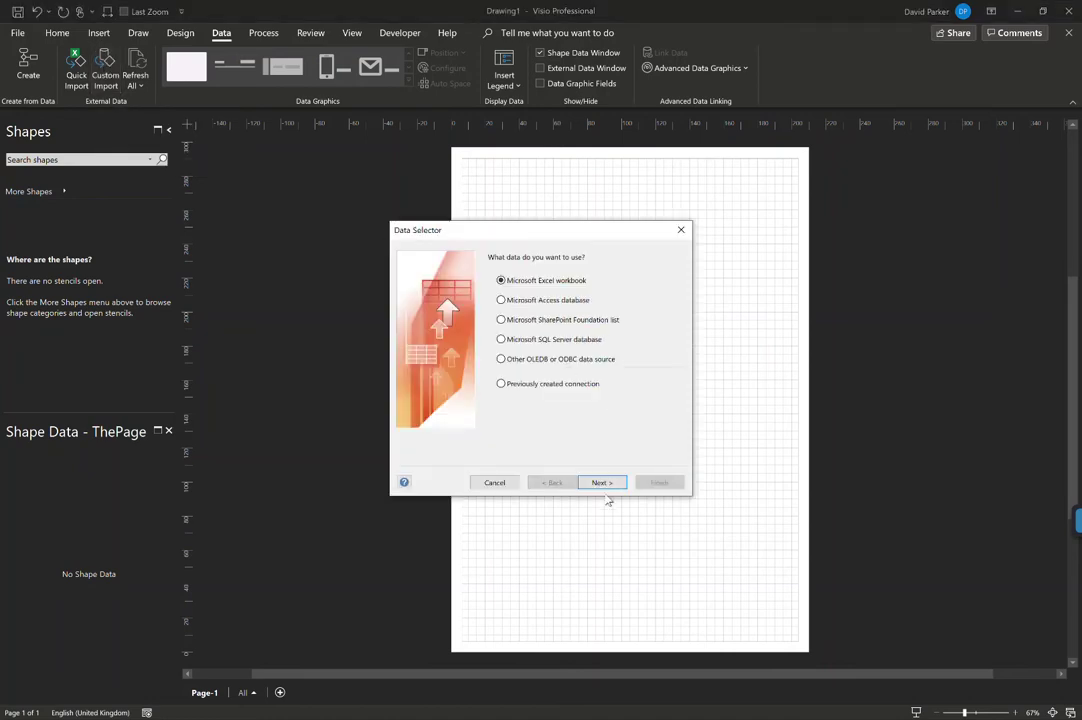
{"action": "left_click", "coordinate": [604, 484]}
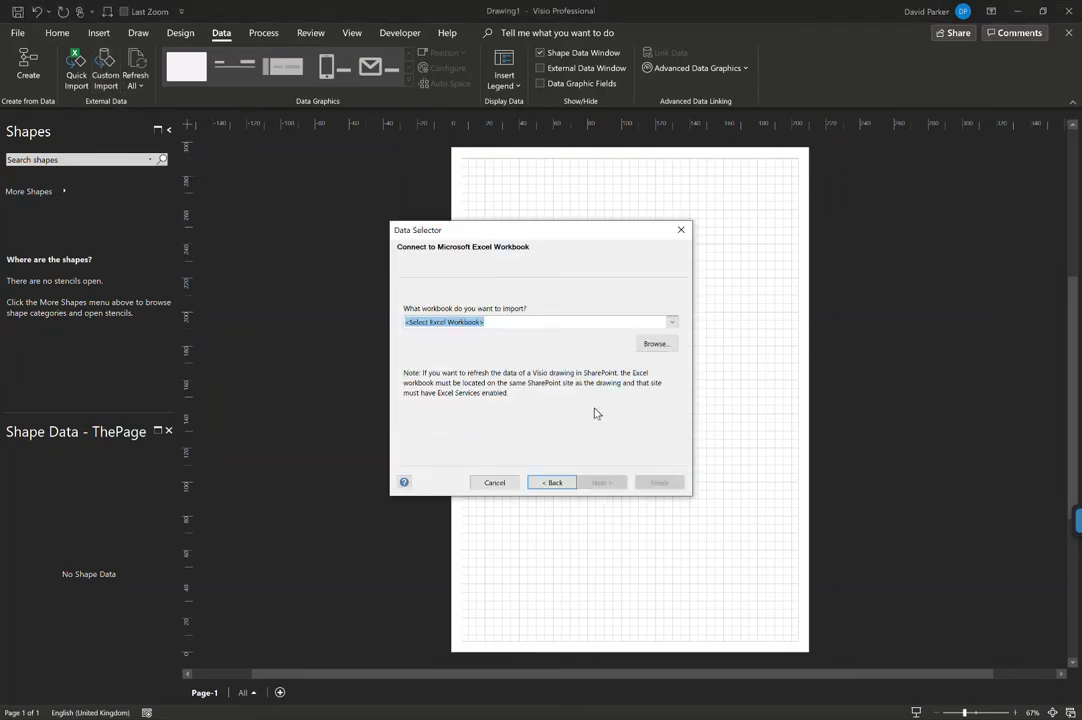
{"action": "left_click", "coordinate": [673, 324]}
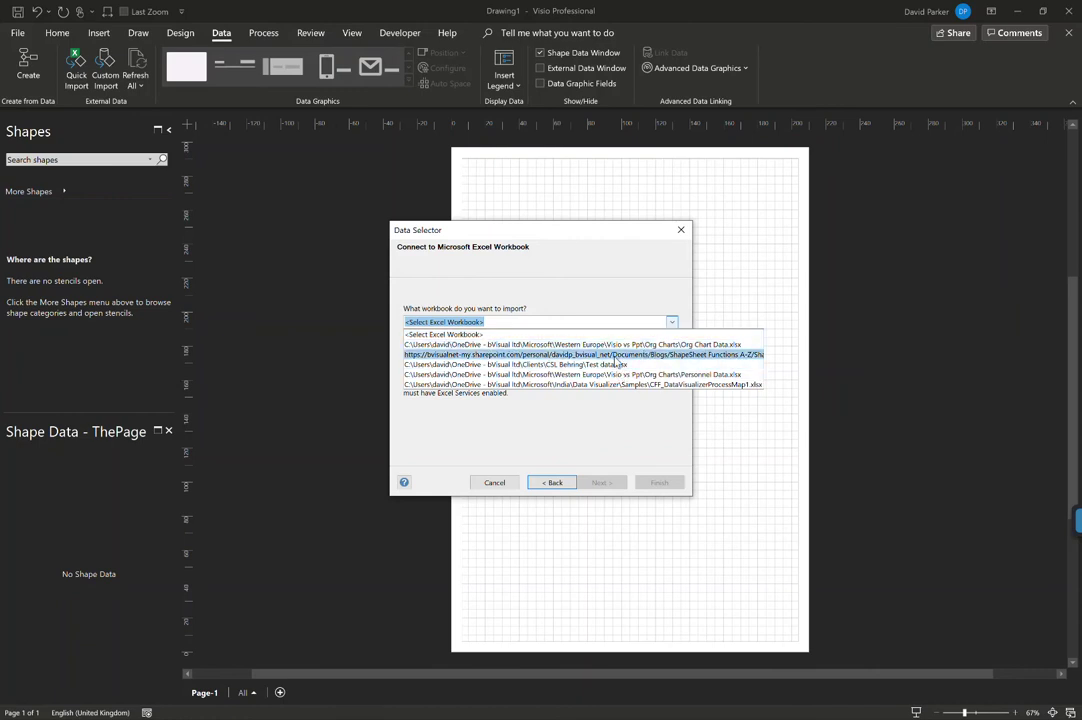
{"action": "left_click", "coordinate": [618, 345]}
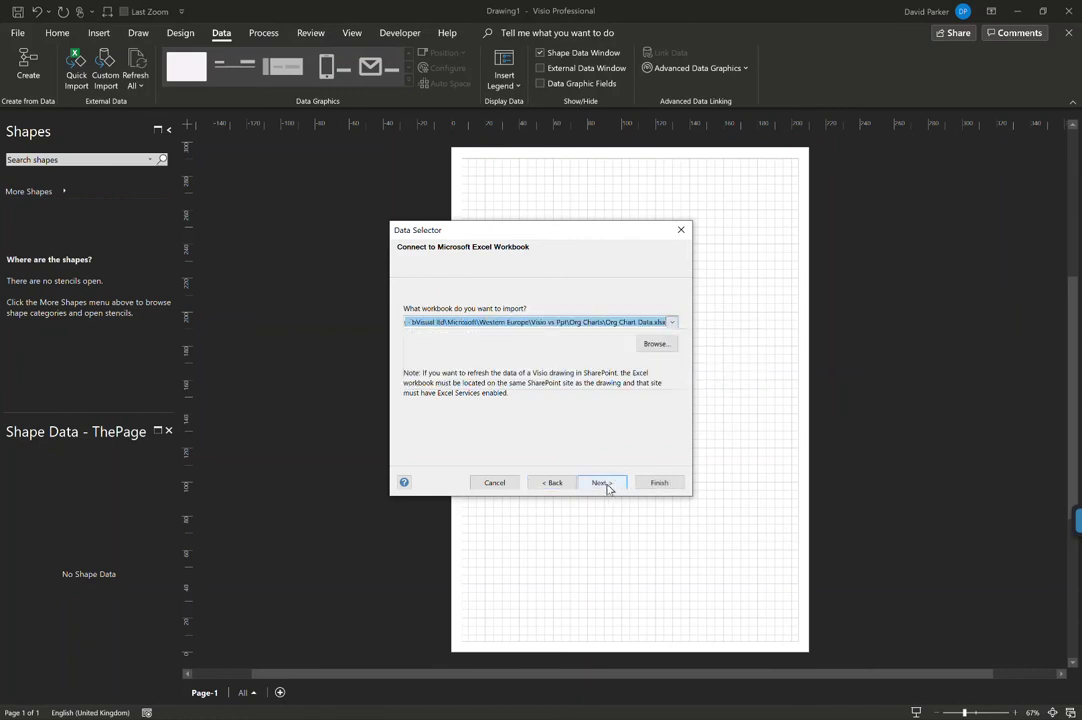
{"action": "left_click", "coordinate": [604, 484]}
{"action": "left_click", "coordinate": [604, 484]}
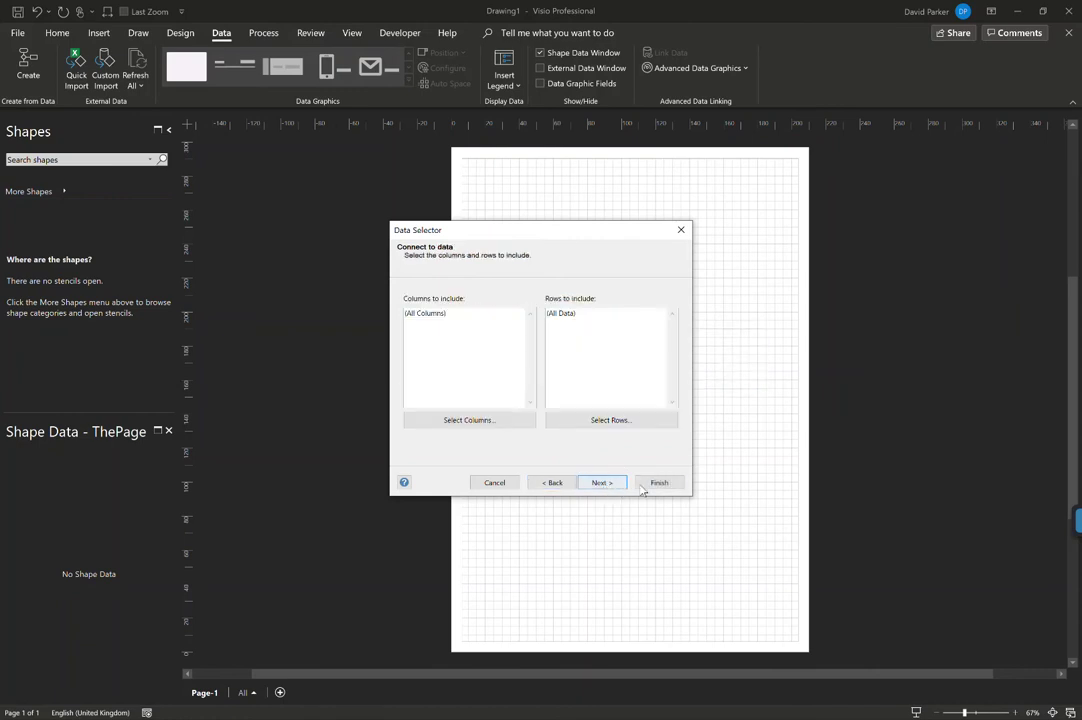
{"action": "left_click", "coordinate": [658, 483]}
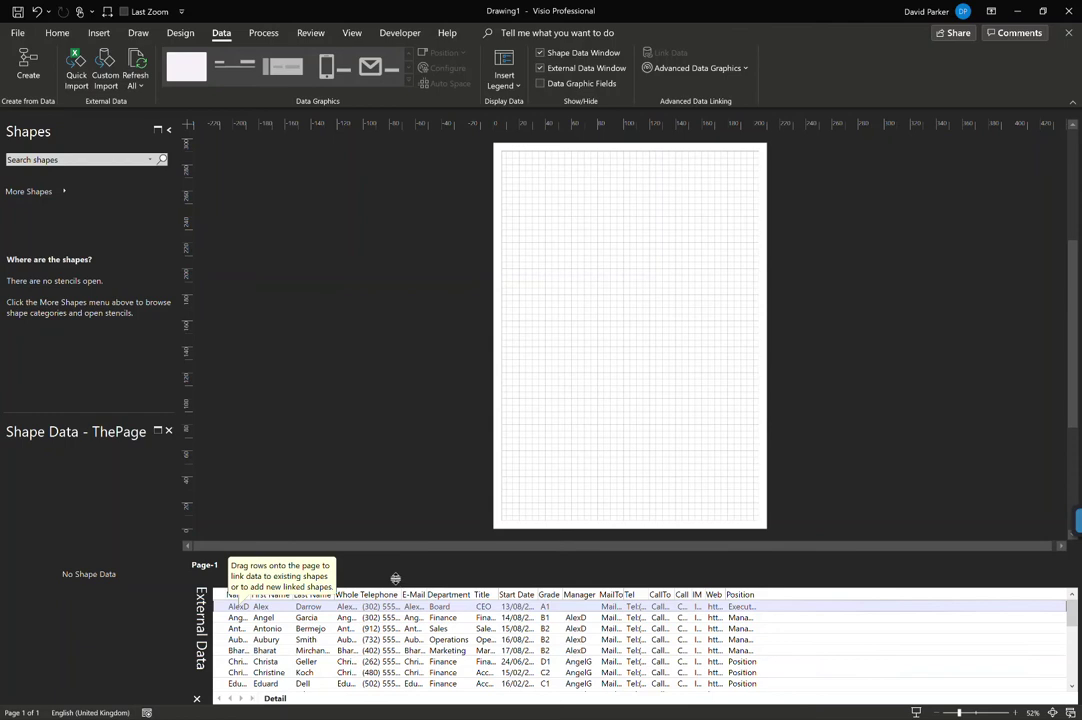
- Enlarge the External Data window and draw a rectangle near the top-left of the page
{"action": "mouse_move", "coordinate": [396, 582]}
{"action": "left_mouse_down"}
{"action": "mouse_move", "coordinate": [396, 517]}
{"action": "mouse_move", "coordinate": [538, 418]}
{"action": "mouse_move", "coordinate": [575, 327]}
{"action": "left_mouse_up"}
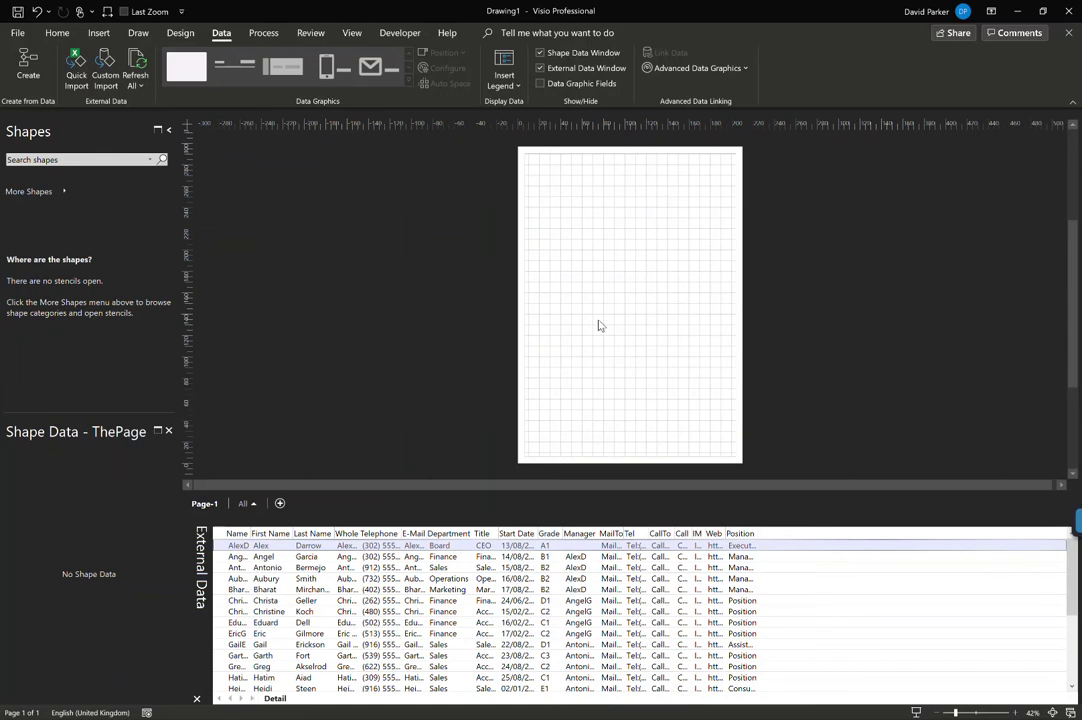
{"action": "left_click", "coordinate": [61, 36]}
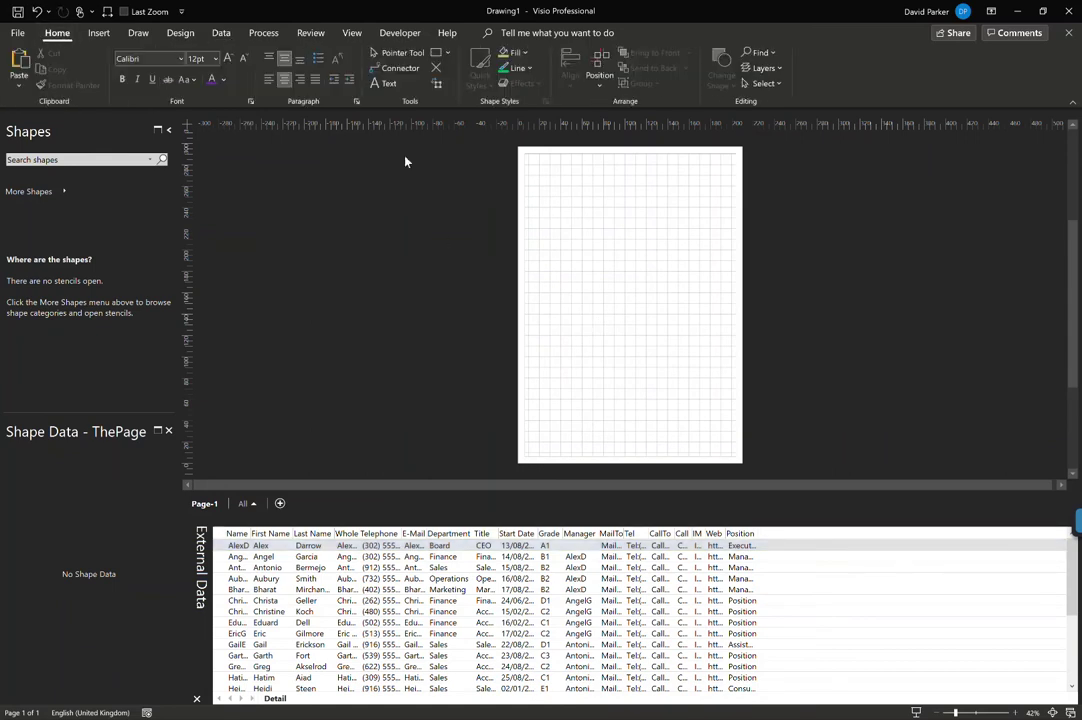
{"action": "left_click", "coordinate": [437, 55]}
{"action": "left_click_drag", "start_coordinate": [553, 220], "coordinate": [625, 269]}
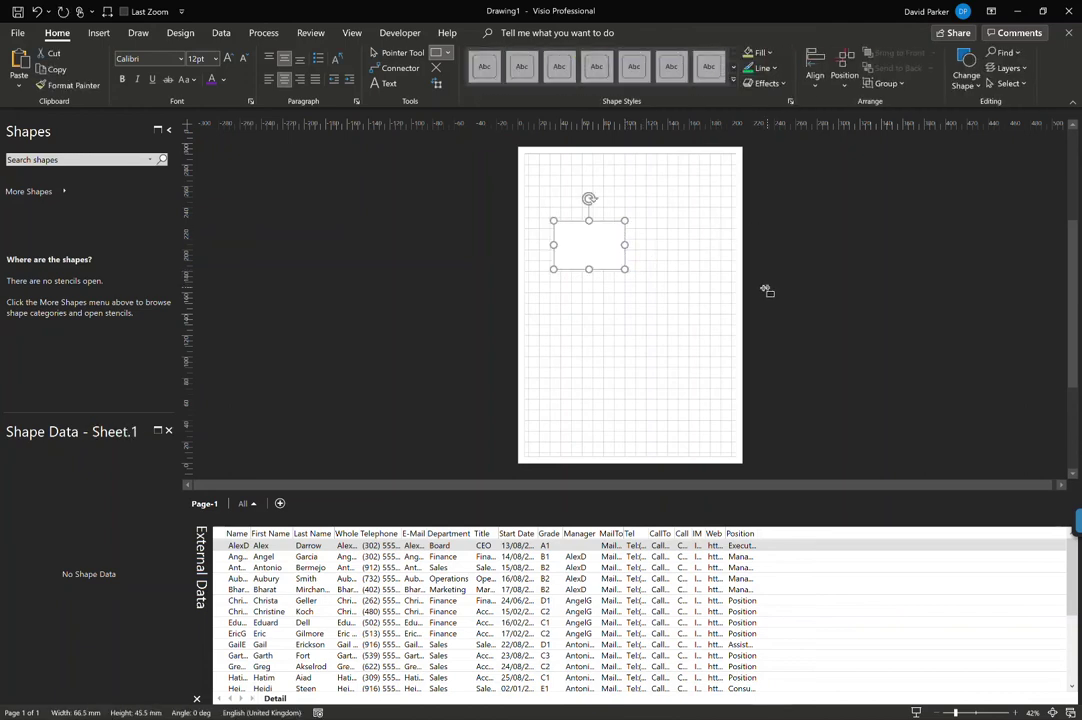
- Link the Marketing Manager data row to the new rectangle
{"action": "left_click", "coordinate": [382, 52]}
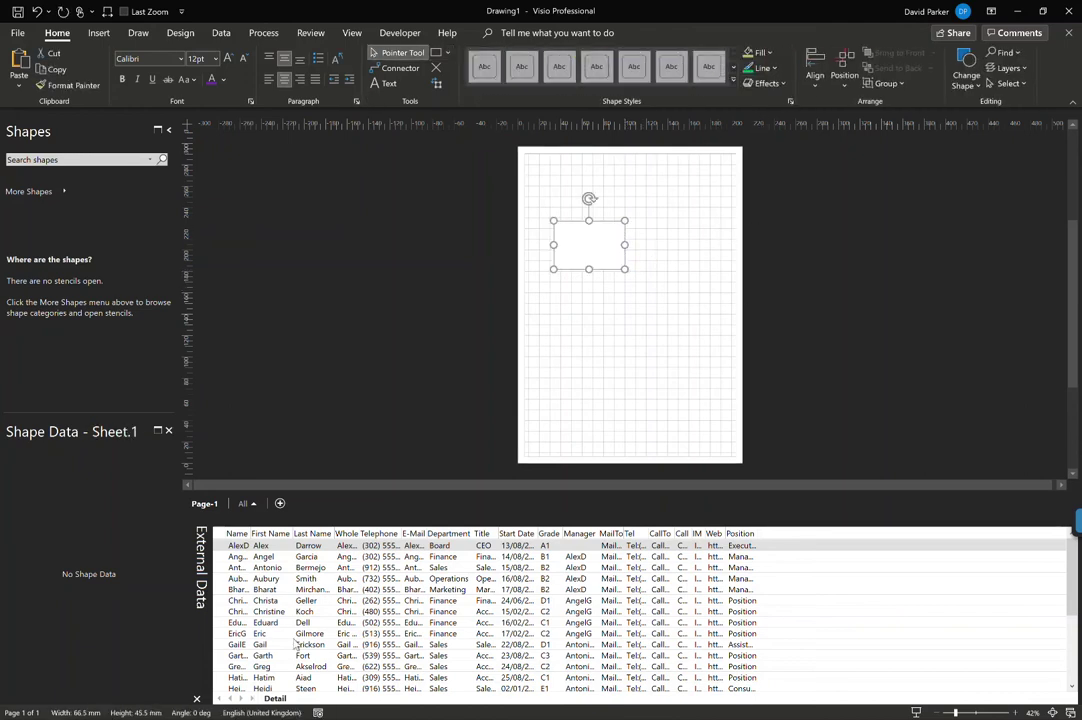
{"action": "left_click", "coordinate": [250, 588]}
{"action": "left_click_drag", "start_coordinate": [250, 588], "coordinate": [587, 246]}
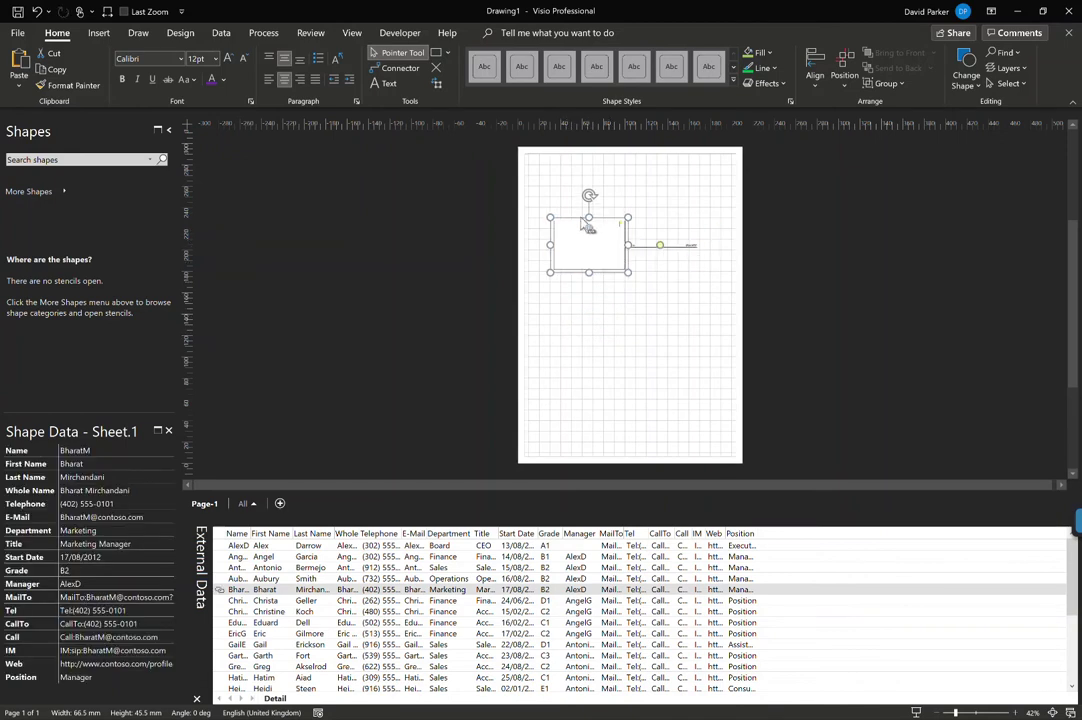
- Apply the Data - Detail data graphic to the linked rectangle and open its Data Graphic Fields list
{"action": "scroll", "coordinate": [693, 333], "scroll_direction": "up", "scroll_amount": 3}
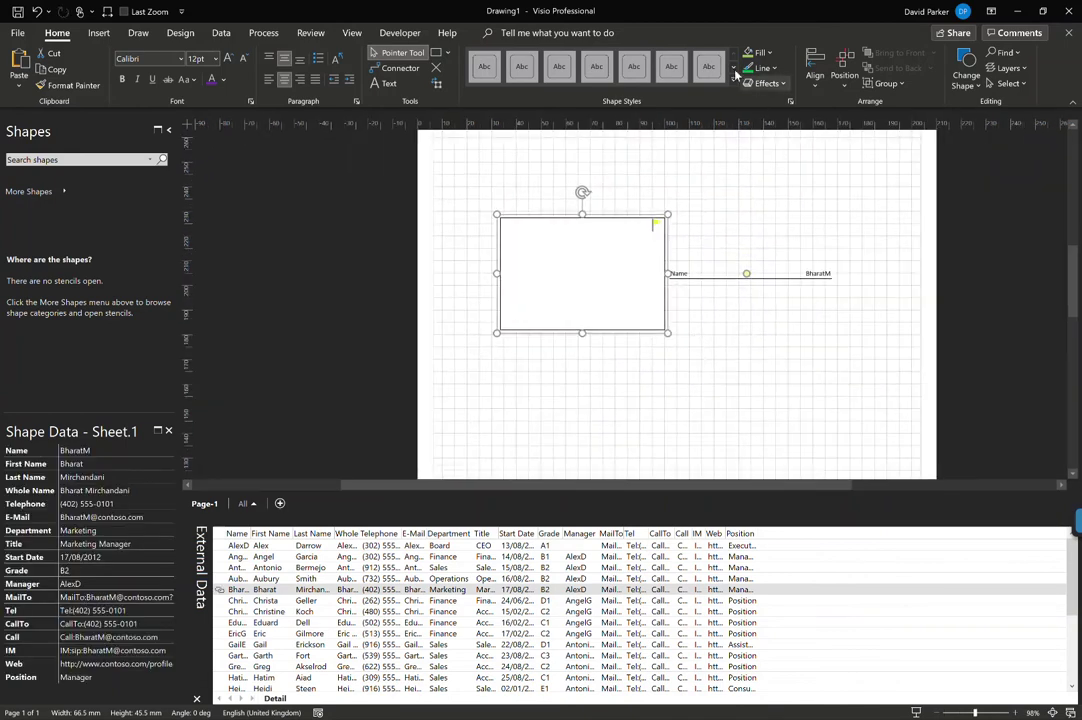
{"action": "left_click", "coordinate": [221, 33]}
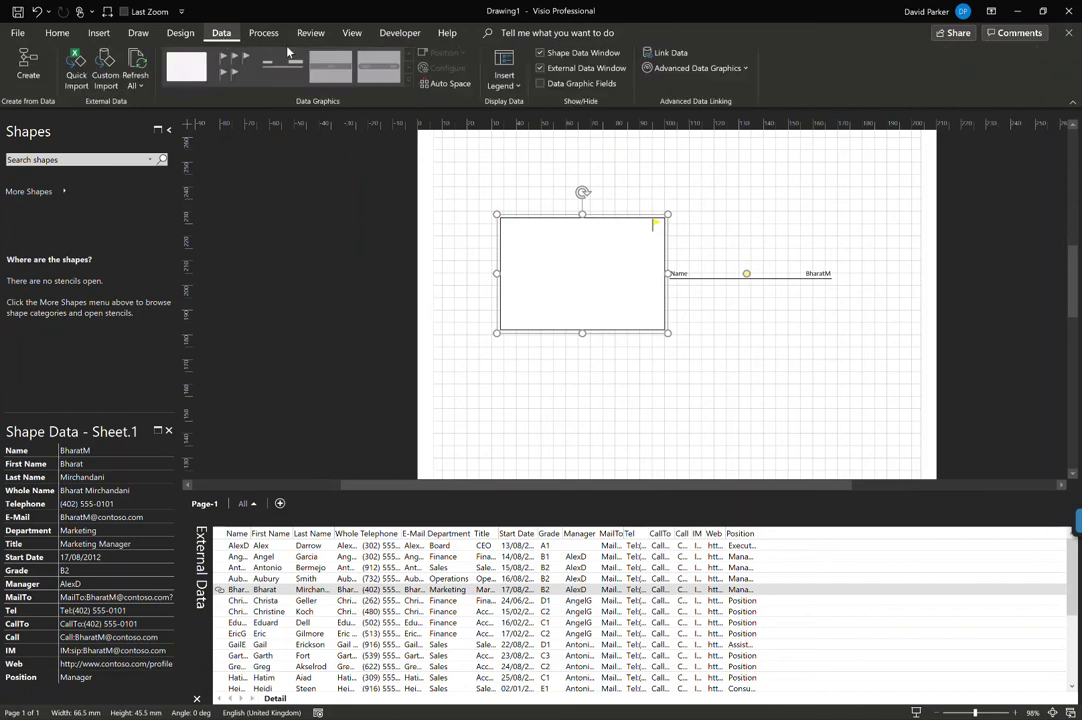
{"action": "left_click", "coordinate": [746, 68]}
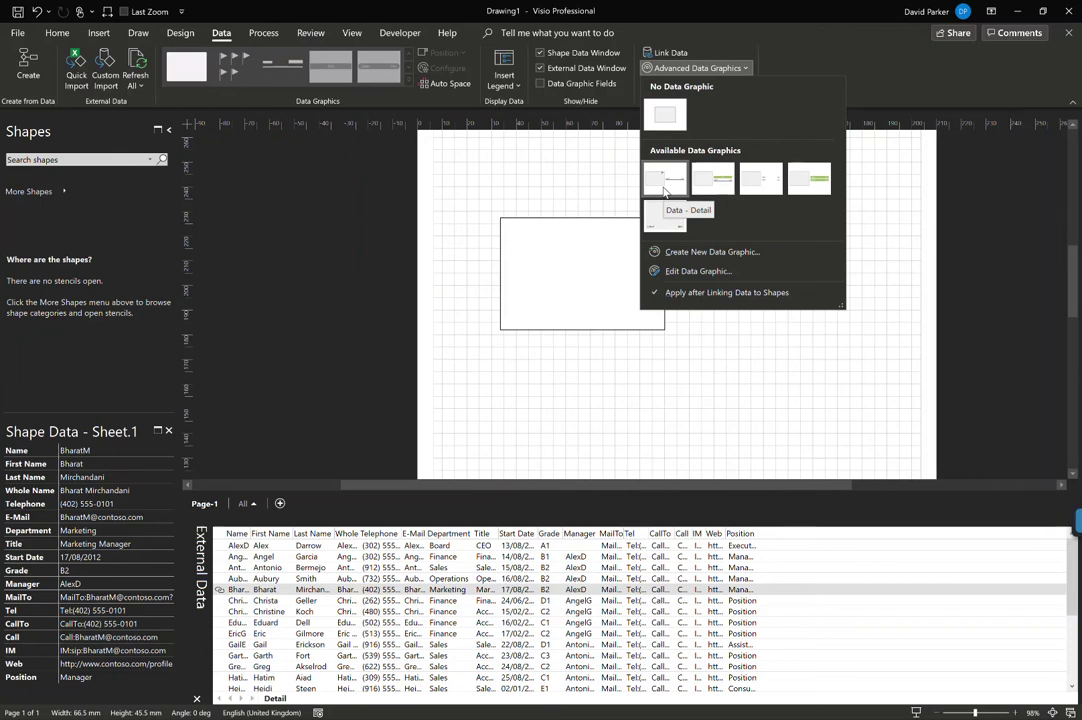
{"action": "left_click", "coordinate": [560, 230]}
{"action": "left_click", "coordinate": [665, 178]}
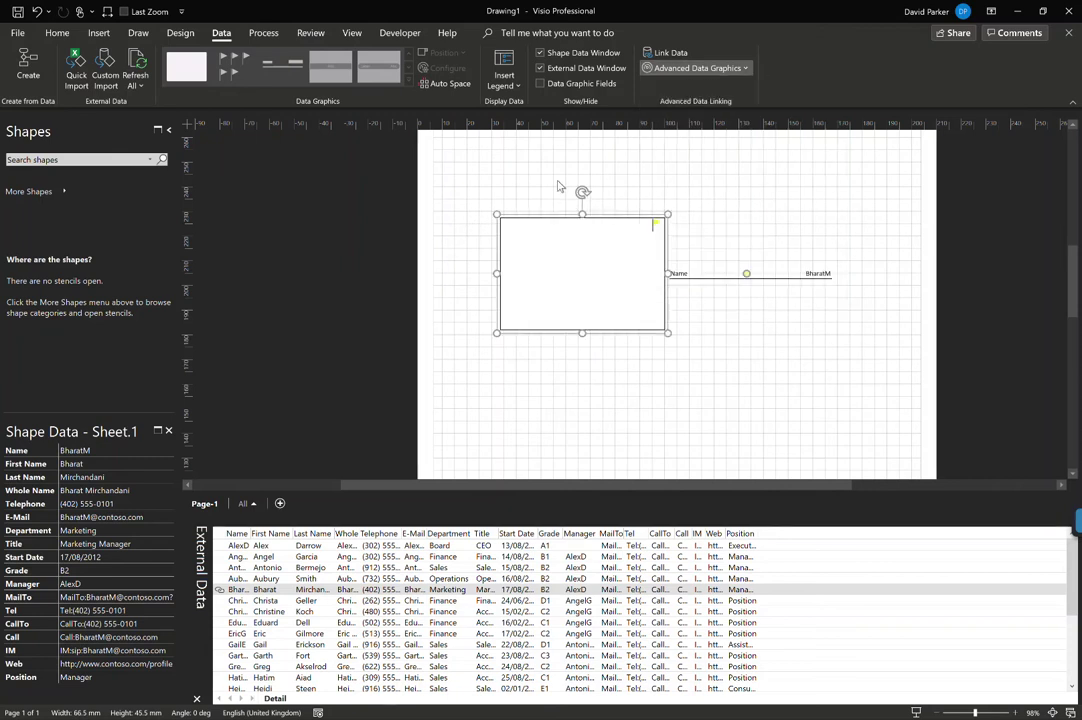
{"action": "left_click", "coordinate": [541, 85]}
{"action": "left_click", "coordinate": [542, 86]}
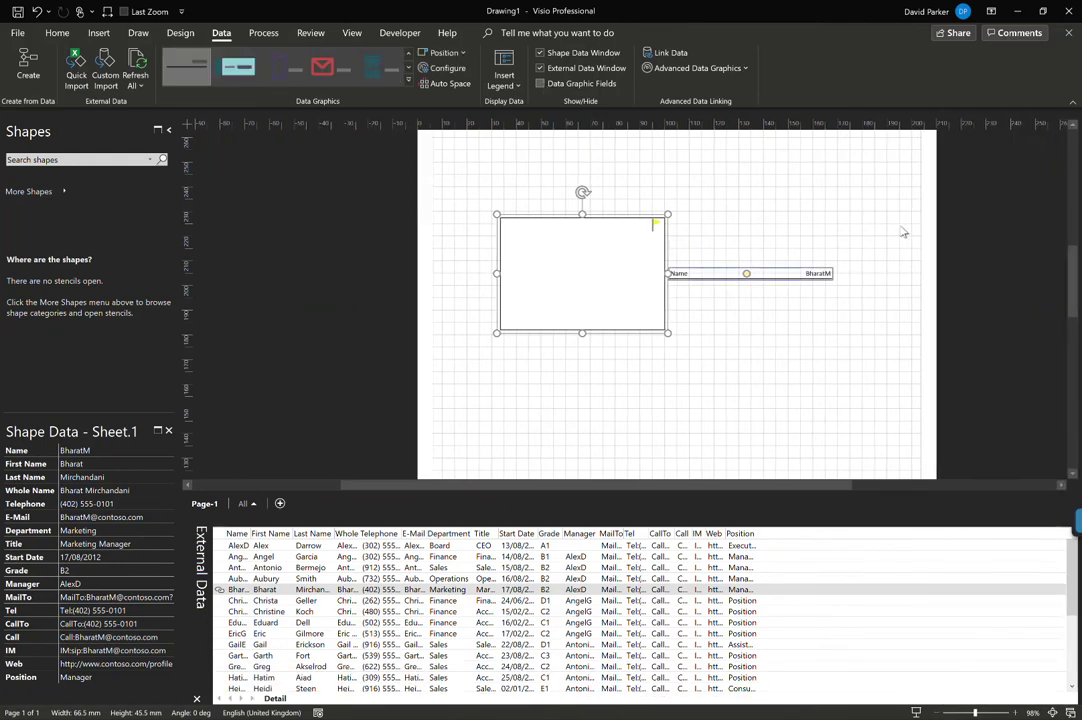
{"action": "left_click", "coordinate": [550, 86]}
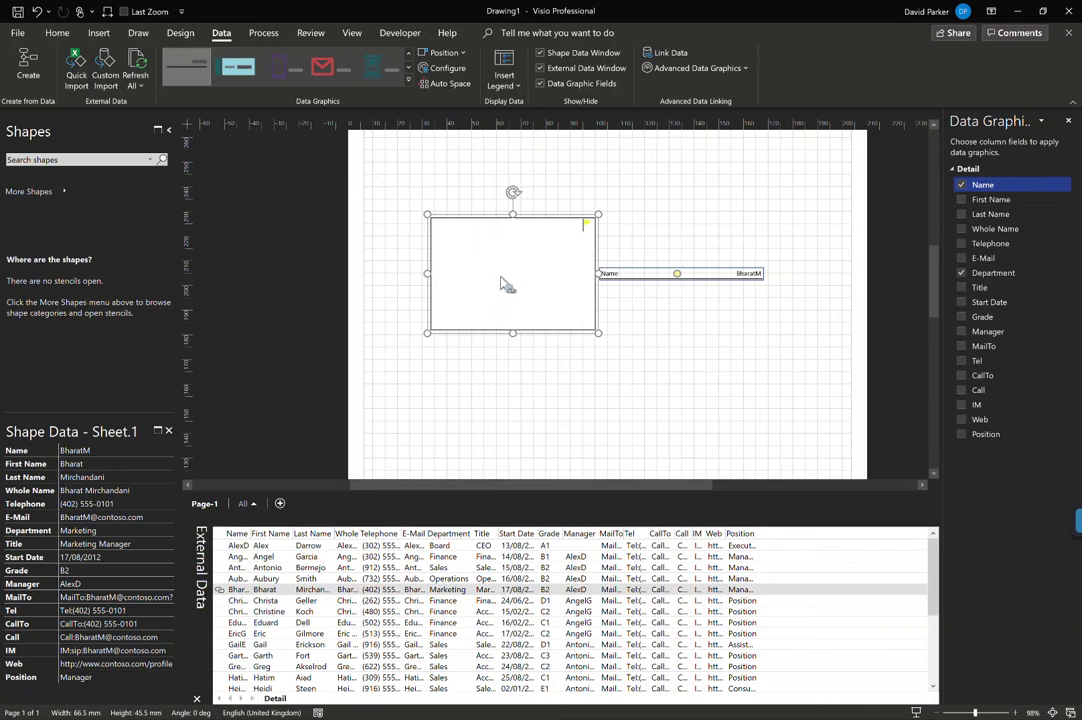
- Shrink the rectangle from its lower-left corner to about 50 x 34 mm and move it left
{"action": "left_click", "coordinate": [700, 216]}
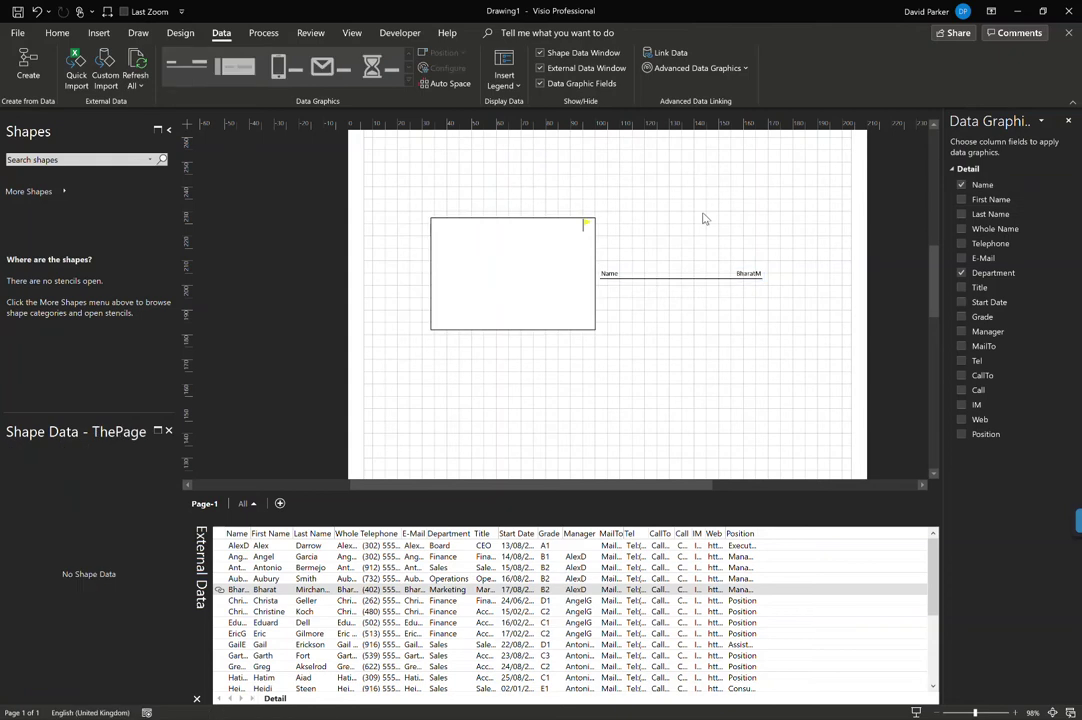
{"action": "left_click", "coordinate": [508, 299]}
{"action": "left_click_drag", "start_coordinate": [430, 329], "coordinate": [468, 305]}
{"action": "left_click", "coordinate": [665, 216]}
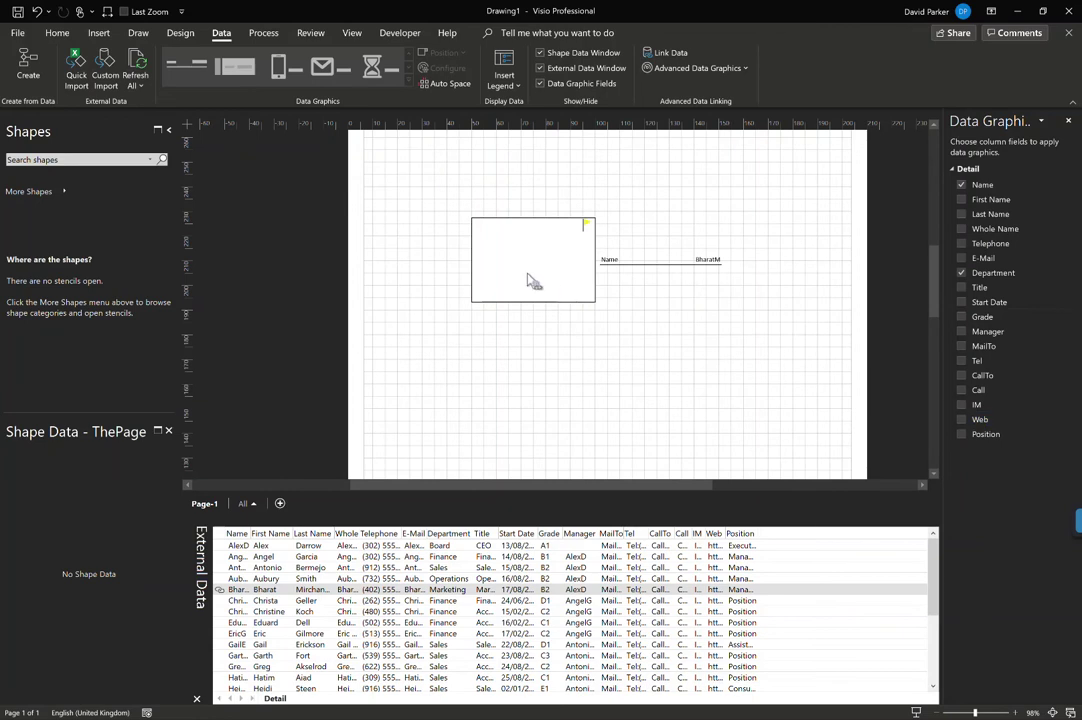
{"action": "left_click_drag", "start_coordinate": [534, 283], "coordinate": [476, 280]}
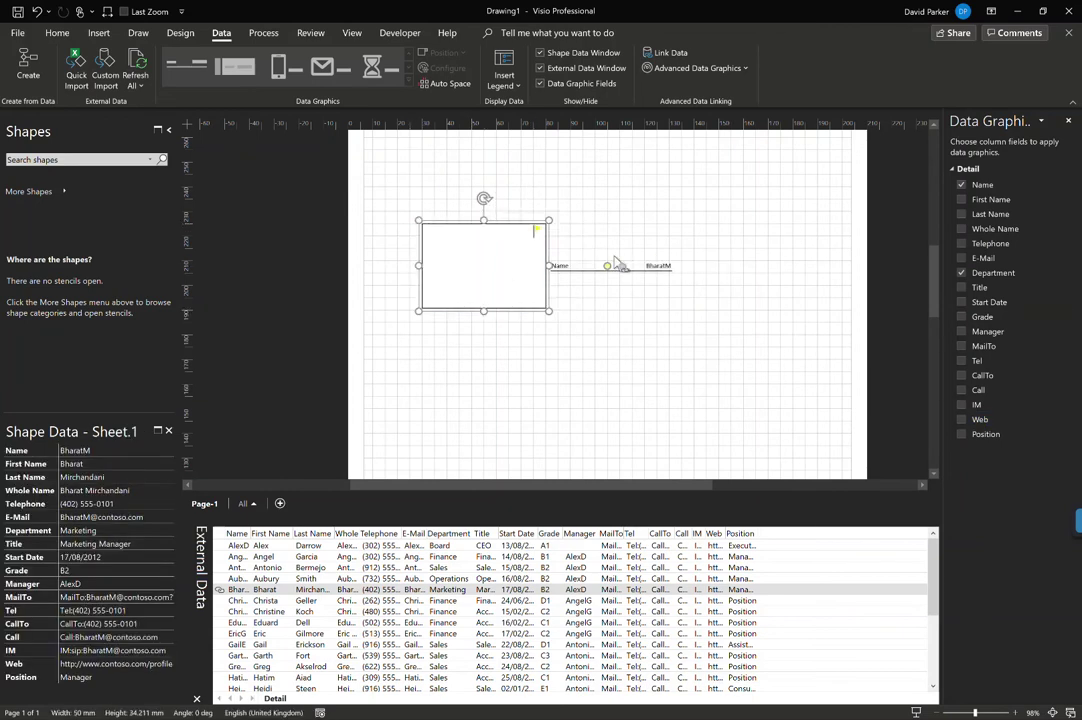
- Reselect the rectangle to view its linked data and bring up its shortcut menu
{"action": "left_click", "coordinate": [693, 218]}
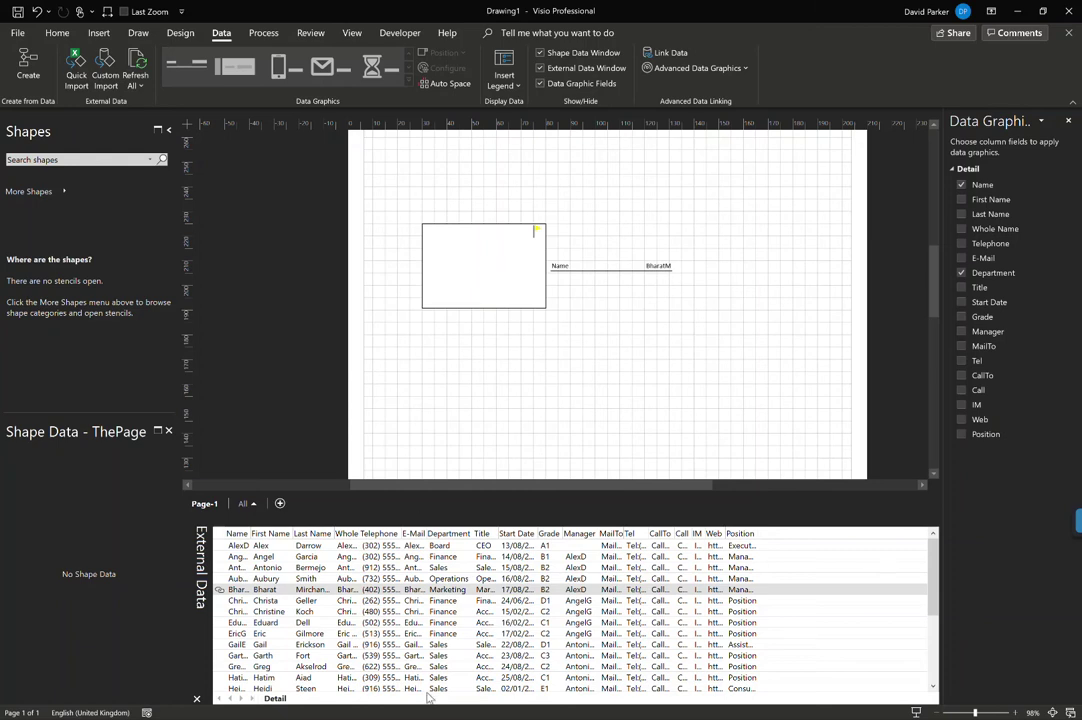
{"action": "left_click", "coordinate": [509, 292]}
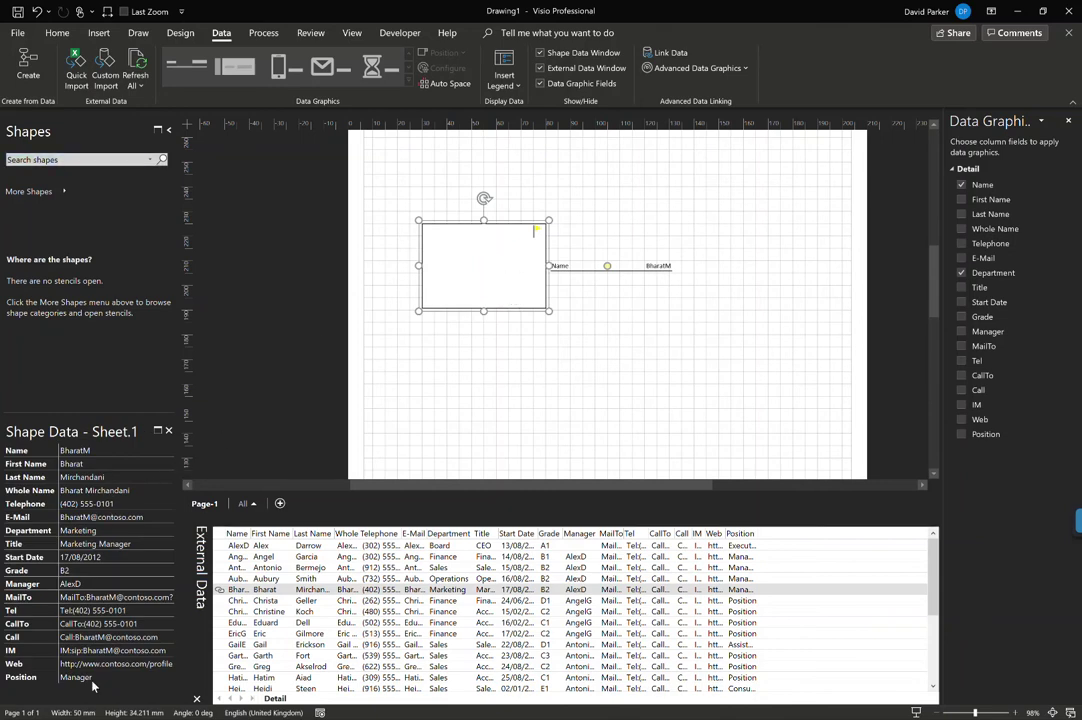
{"action": "right_click", "coordinate": [455, 285]}
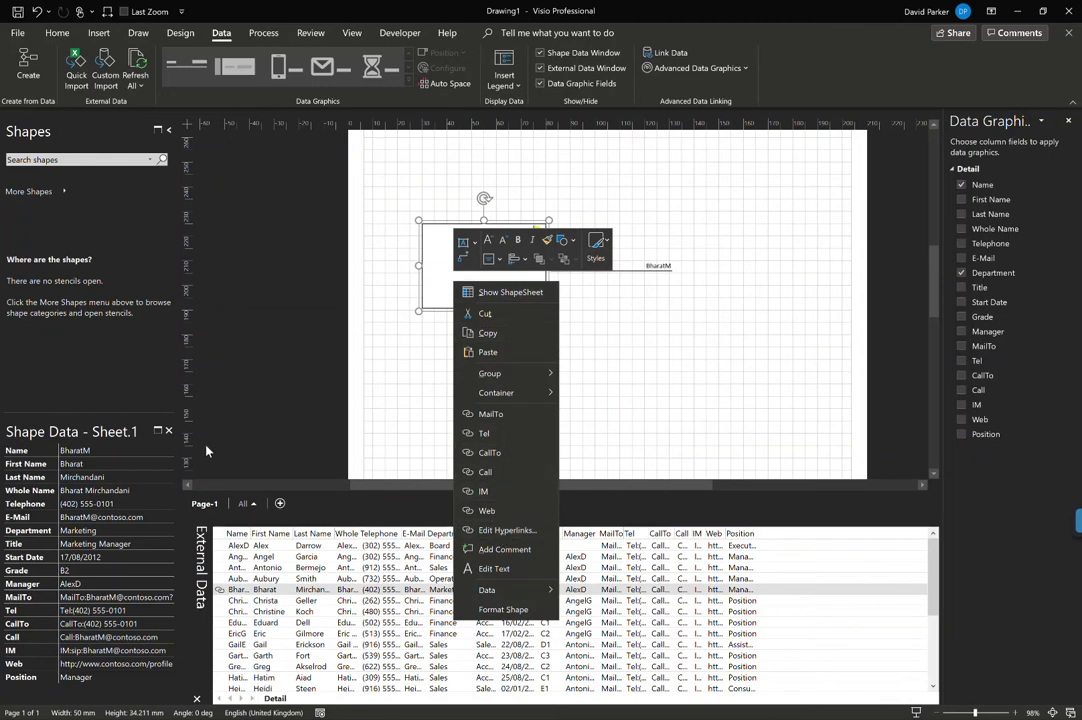
- Remove the data graphic from the linked rectangle
{"action": "key", "text": "Escape"}
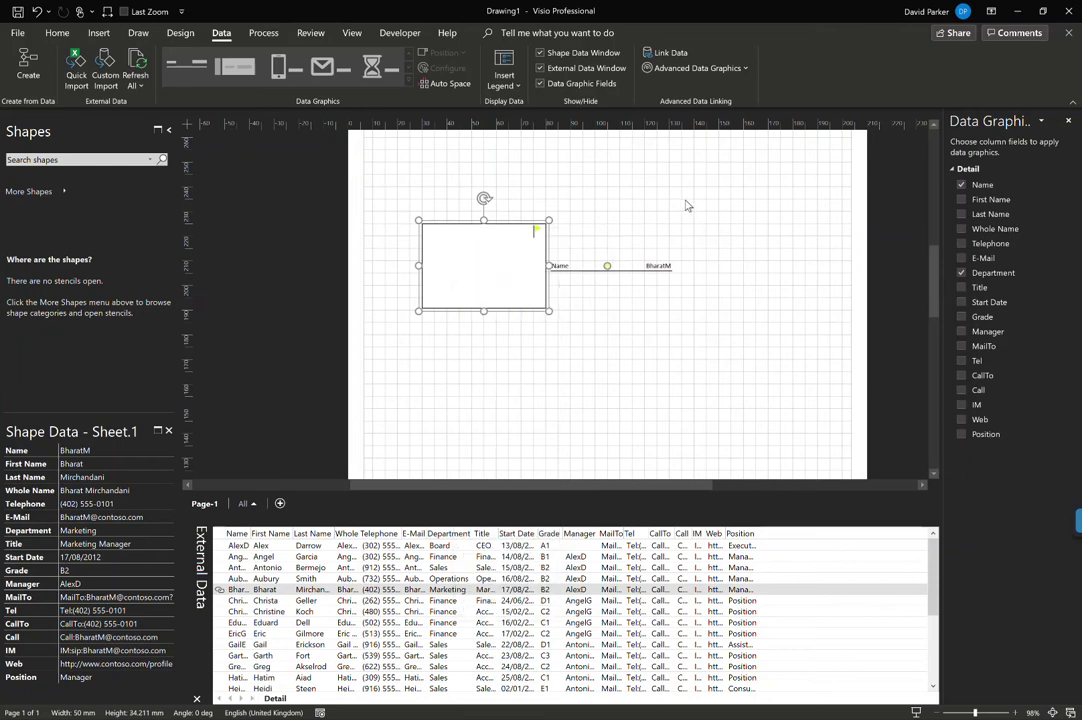
{"action": "right_click", "coordinate": [526, 272]}
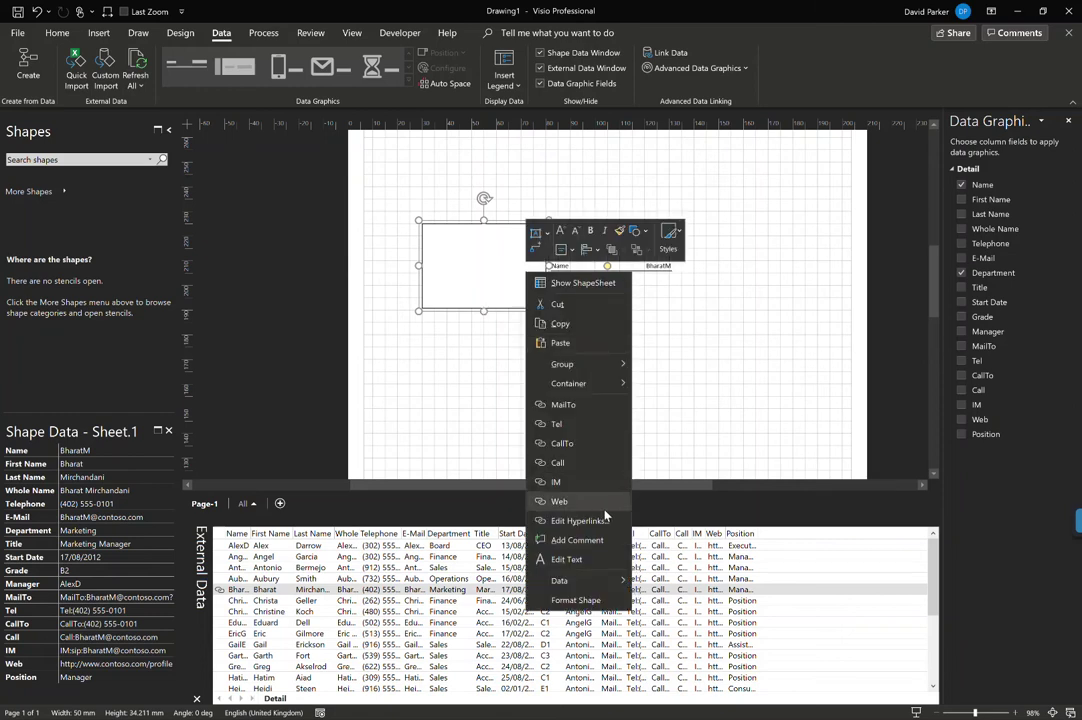
{"action": "mouse_move", "coordinate": [604, 580]}
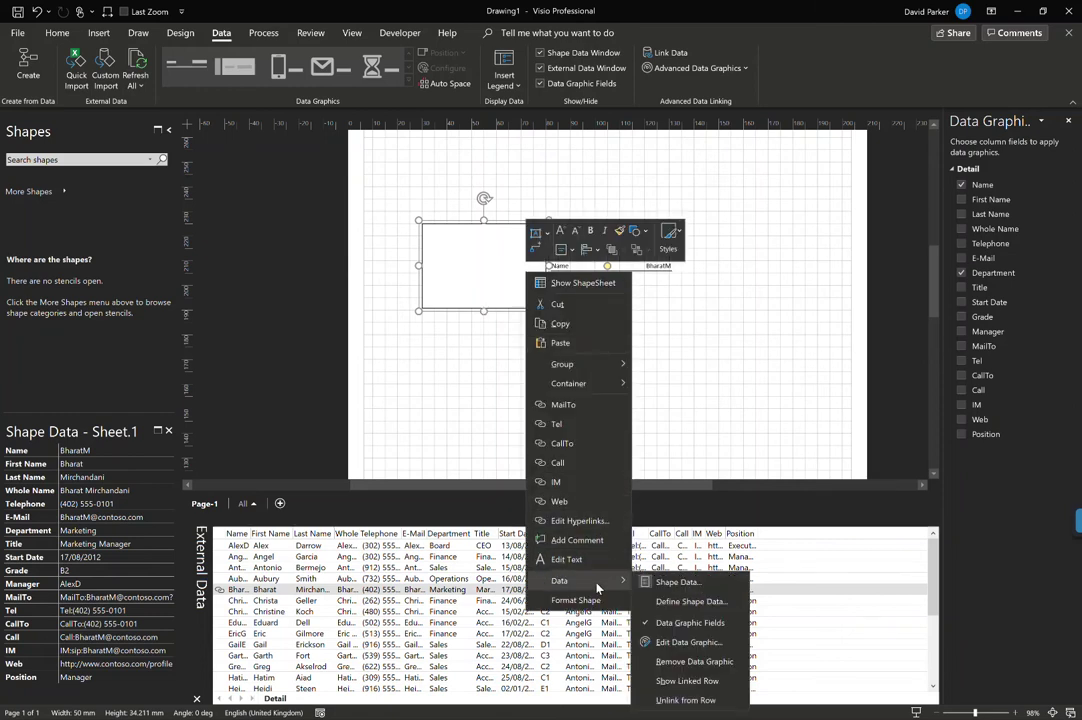
{"action": "left_click", "coordinate": [694, 661]}
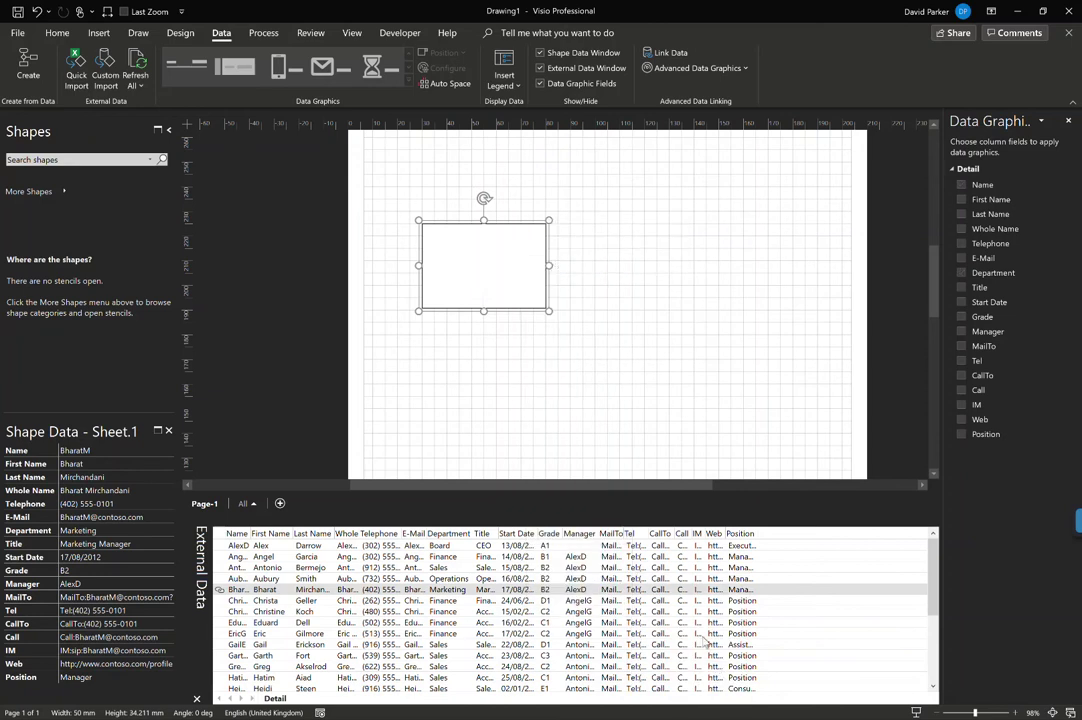
- Show the data row the rectangle is linked to in the External Data window
{"action": "right_click", "coordinate": [486, 265]}
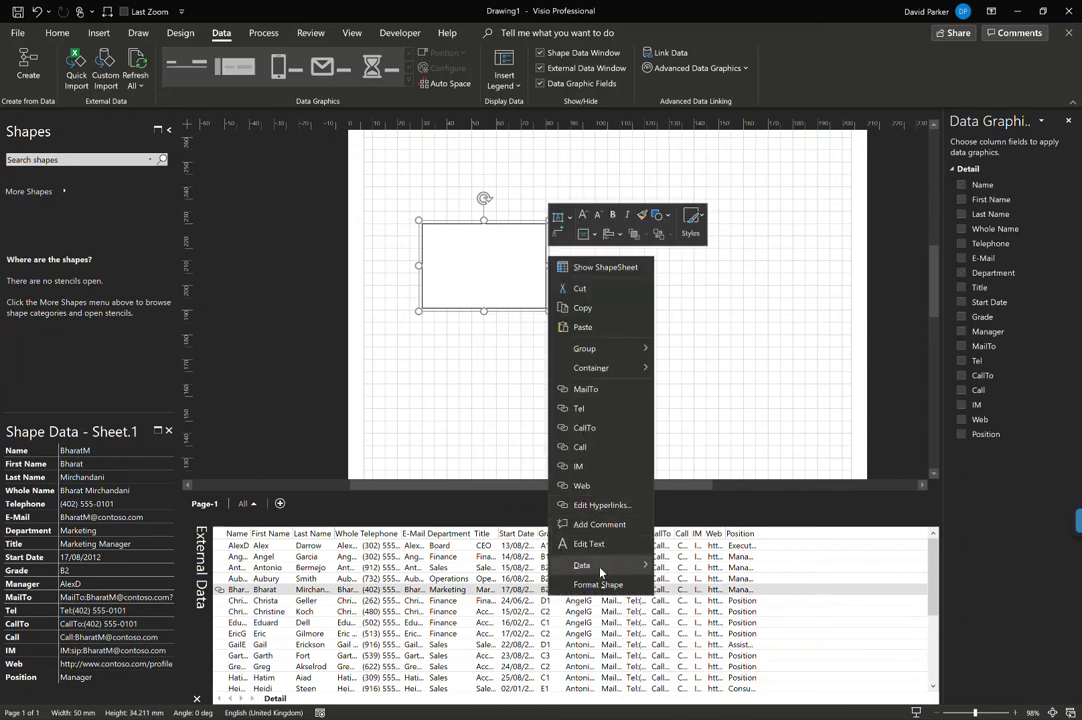
{"action": "mouse_move", "coordinate": [617, 568]}
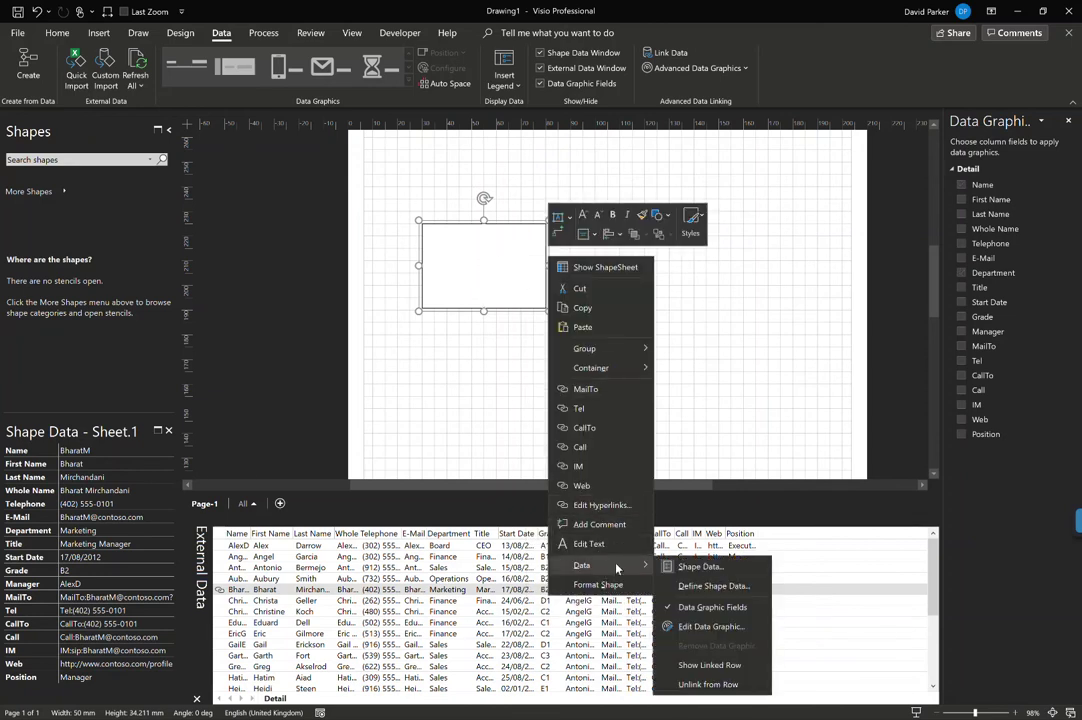
{"action": "left_click", "coordinate": [735, 668]}
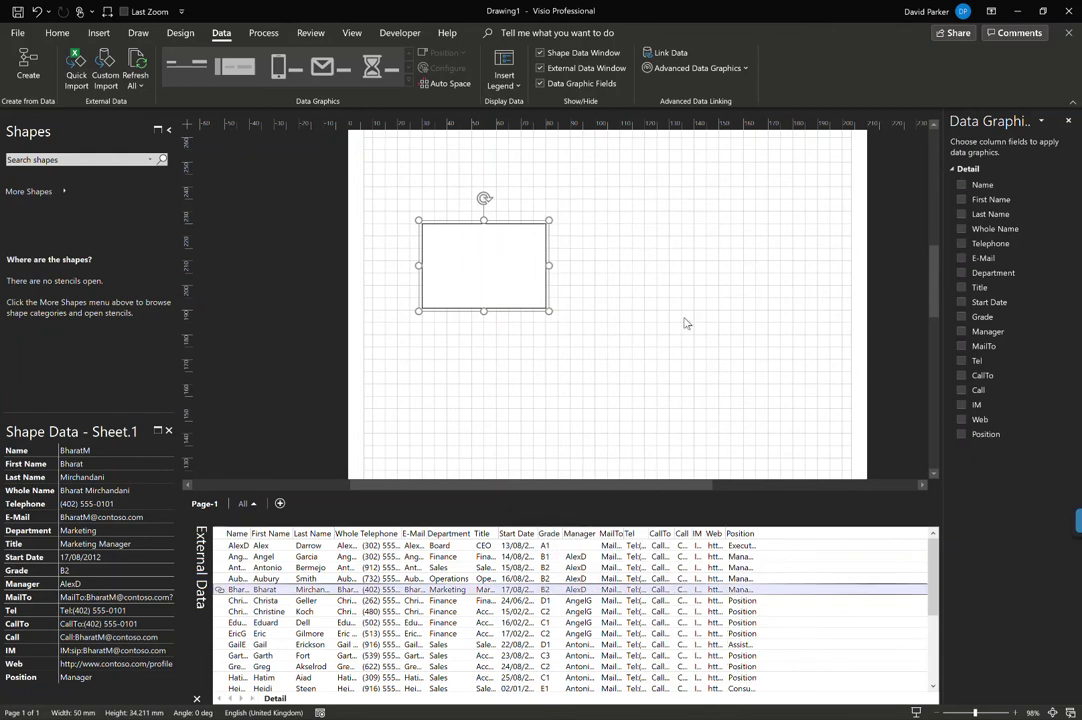
{"action": "left_click", "coordinate": [474, 280]}
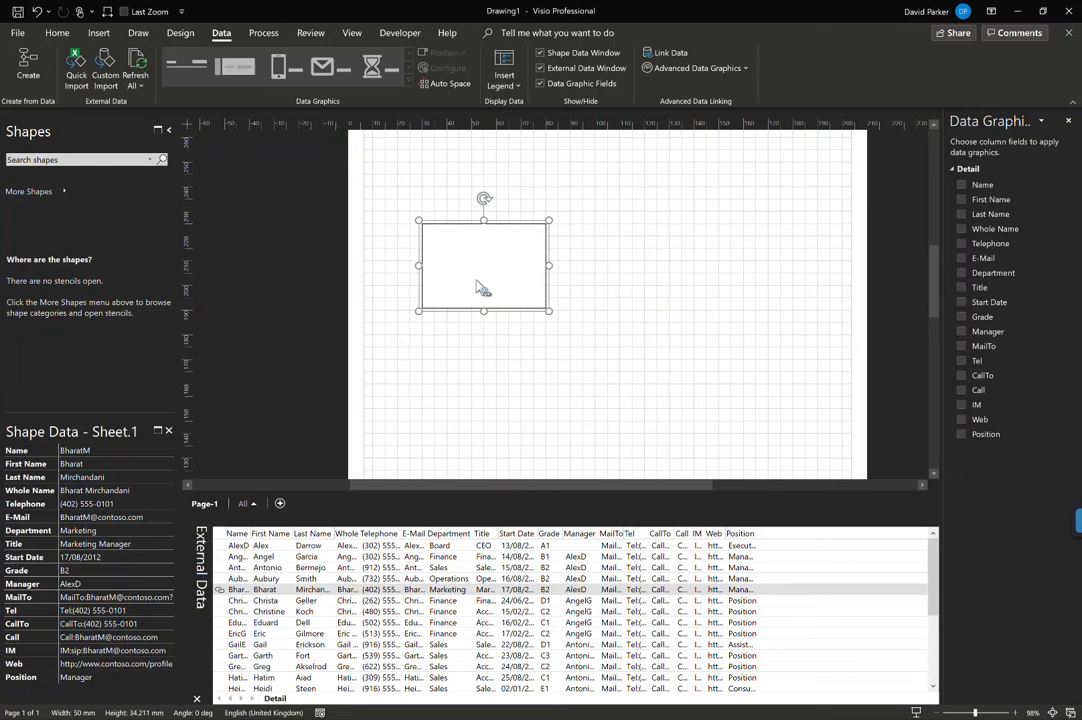
- Unlink the rectangle from its data row, keeping its stored shape data
{"action": "right_click", "coordinate": [477, 282]}
{"action": "mouse_move", "coordinate": [490, 589]}
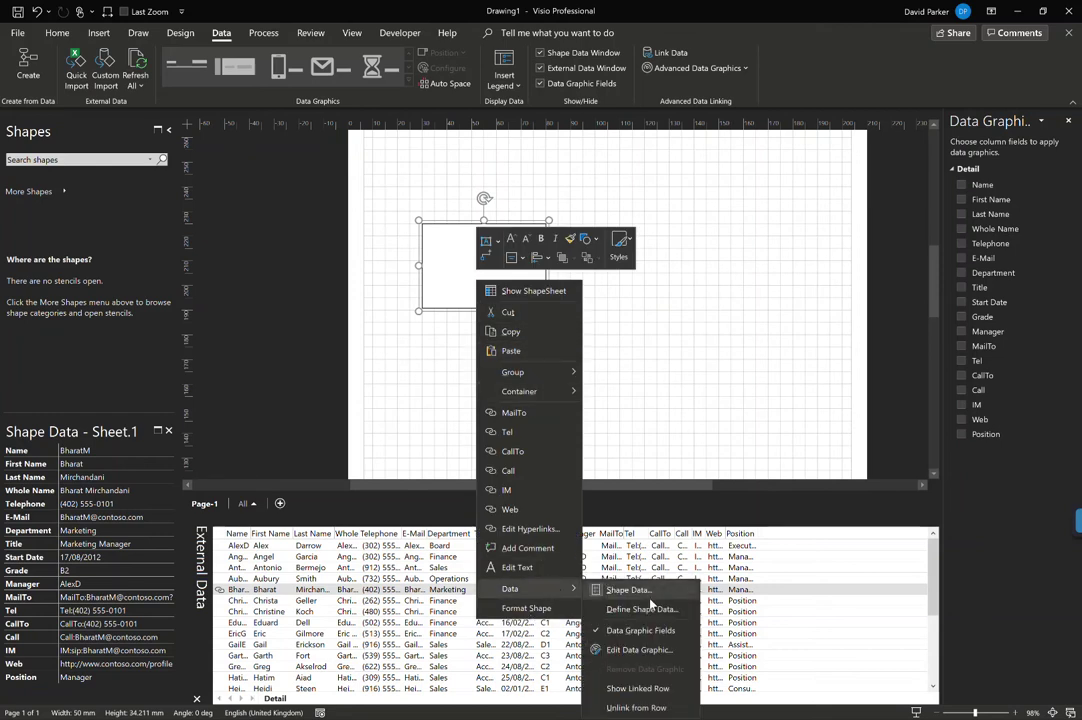
{"action": "left_click", "coordinate": [666, 710]}
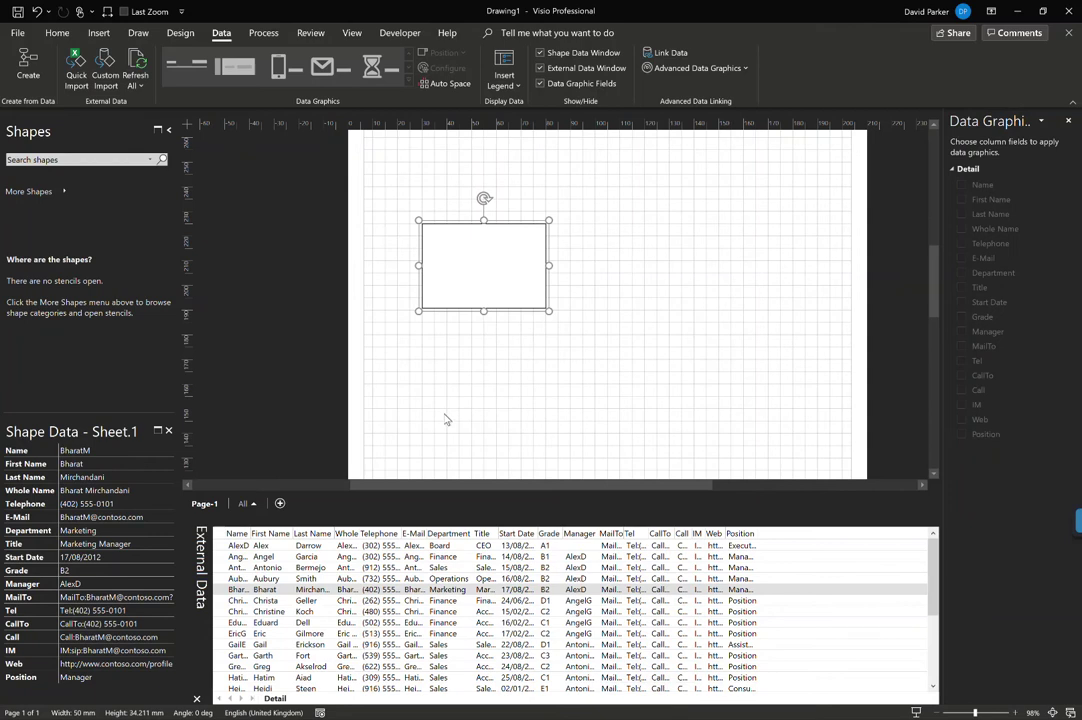
{"action": "left_click", "coordinate": [468, 379]}
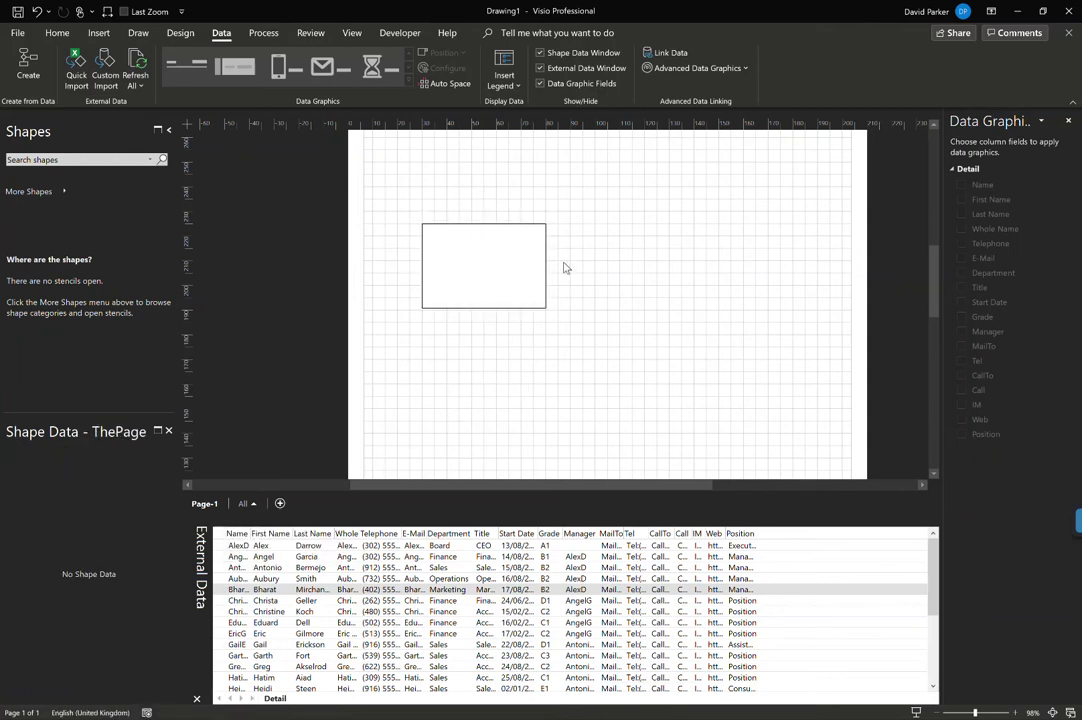
{"action": "left_click", "coordinate": [490, 287]}
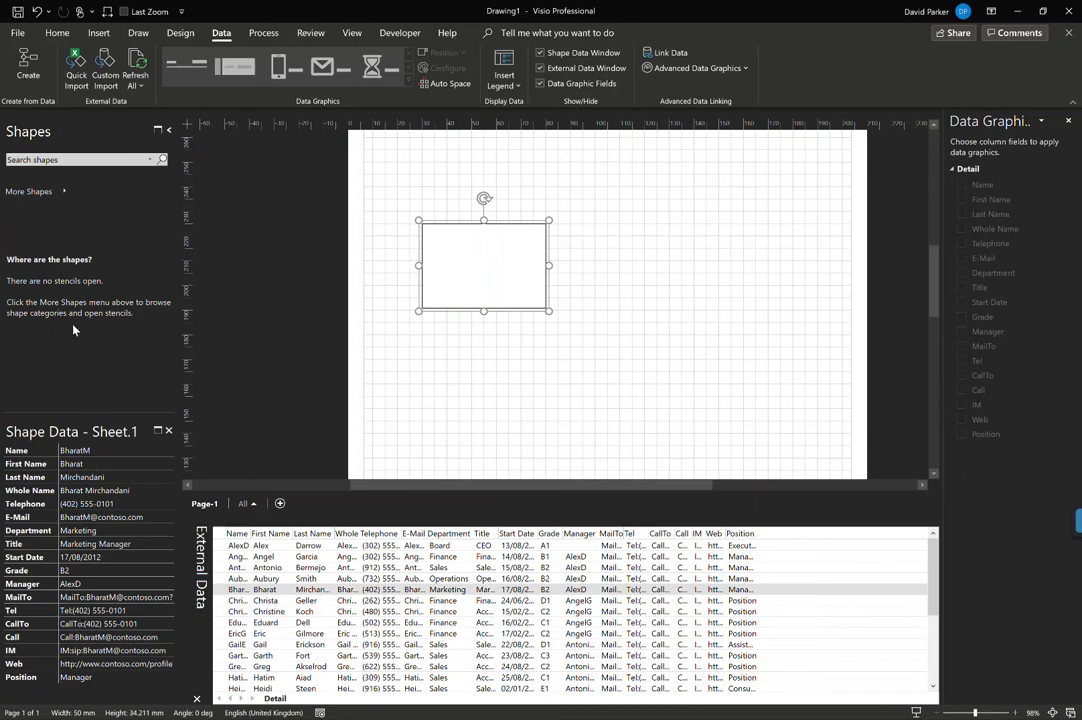
- Show the Document Stencil, drag the rectangle into it, and rename the new master to Person
{"action": "left_click", "coordinate": [65, 190]}
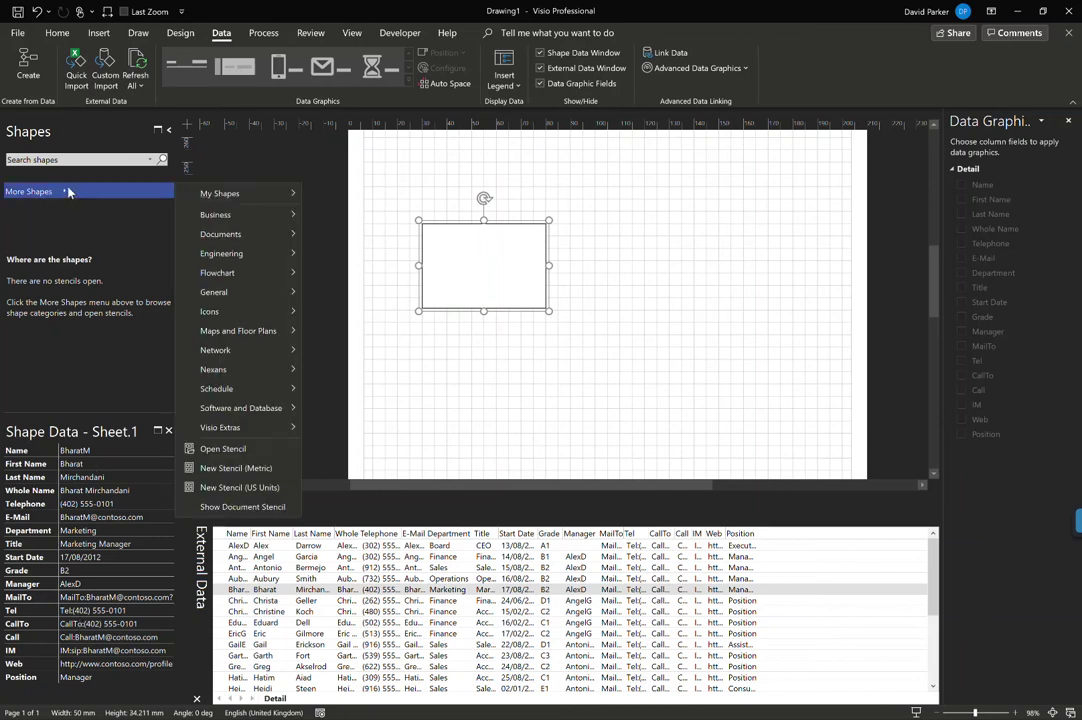
{"action": "left_click", "coordinate": [264, 509]}
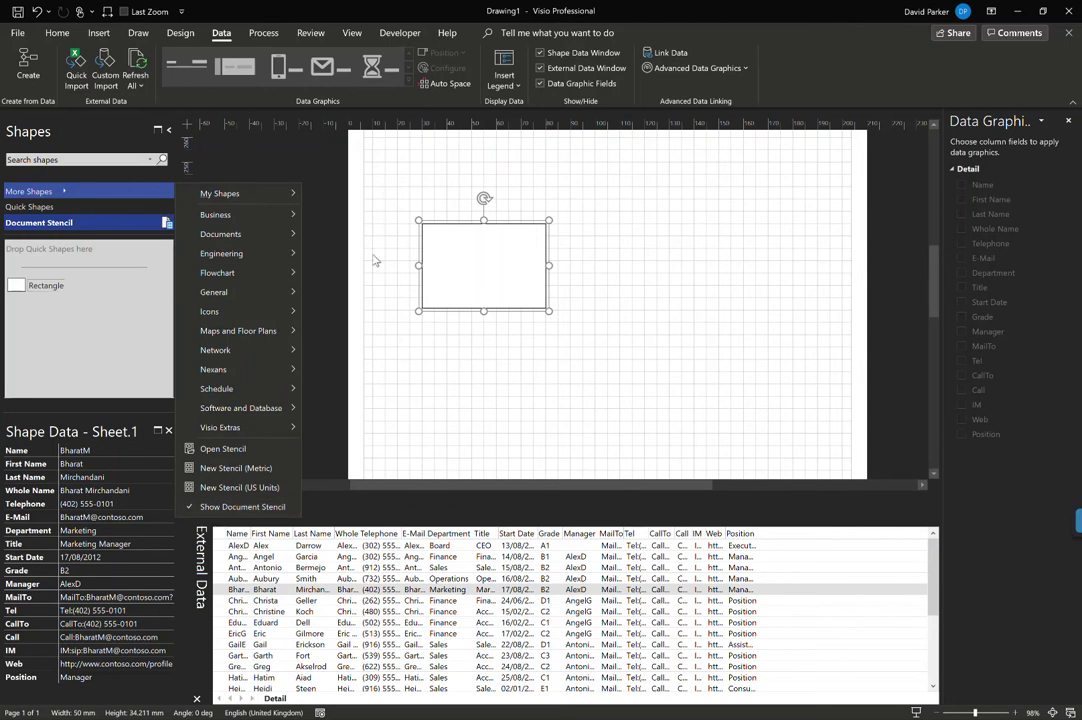
{"action": "key", "text": "Escape"}
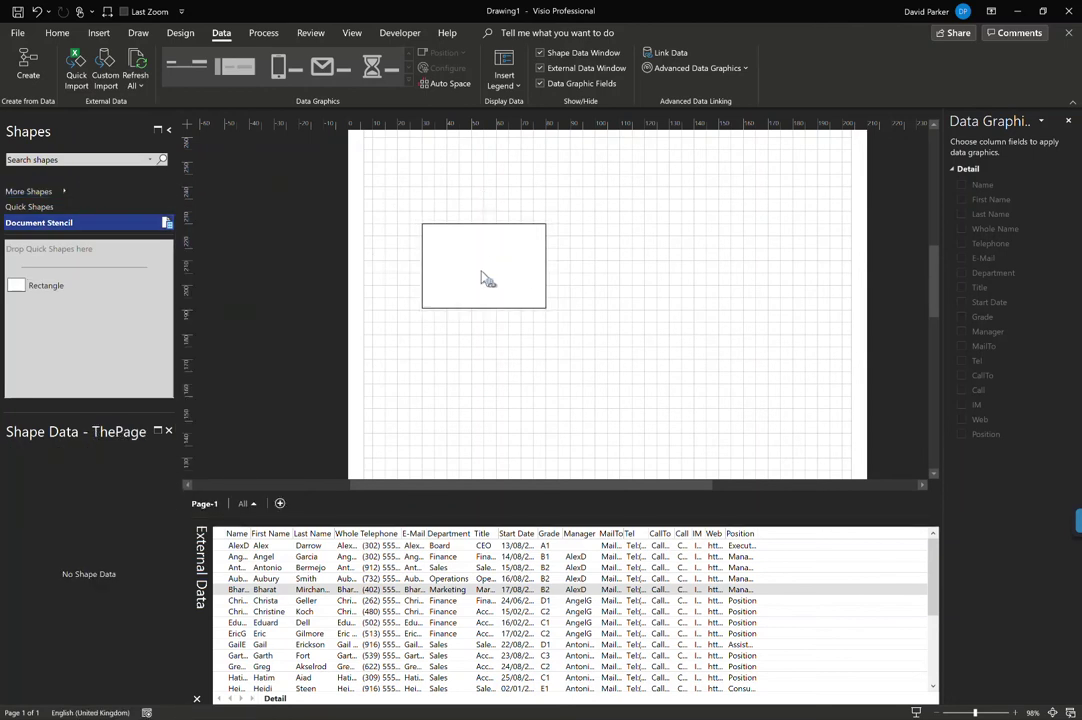
{"action": "left_click", "coordinate": [485, 282]}
{"action": "left_click_drag", "start_coordinate": [492, 279], "coordinate": [92, 285]}
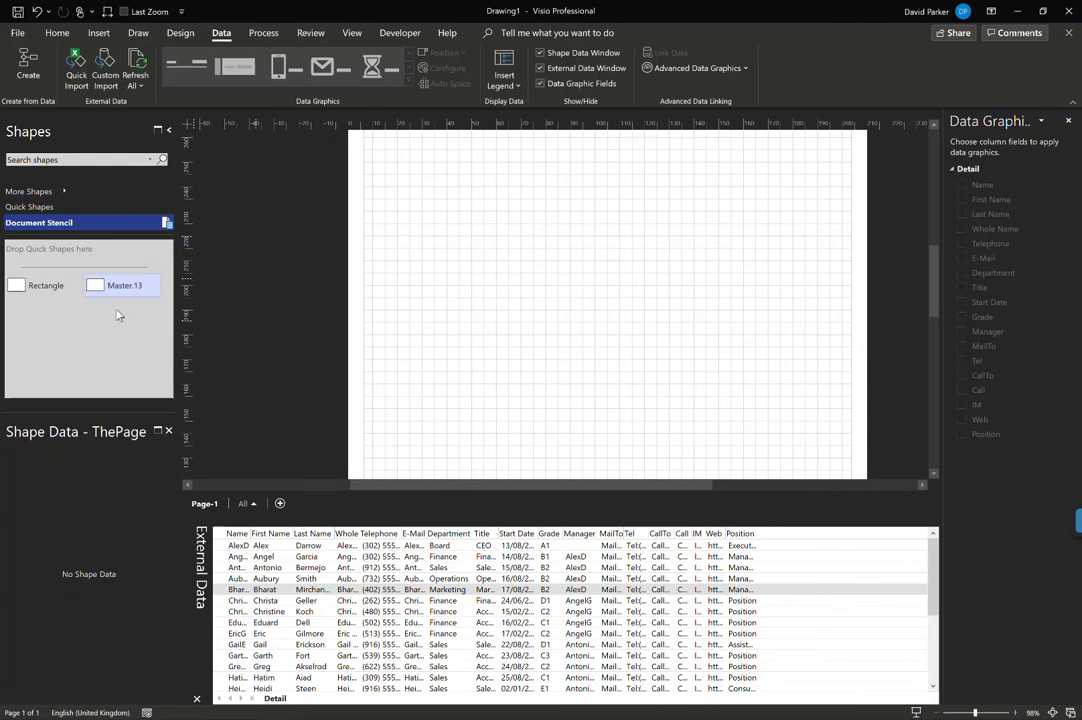
{"action": "left_click", "coordinate": [120, 291]}
{"action": "type", "text": "Person"}
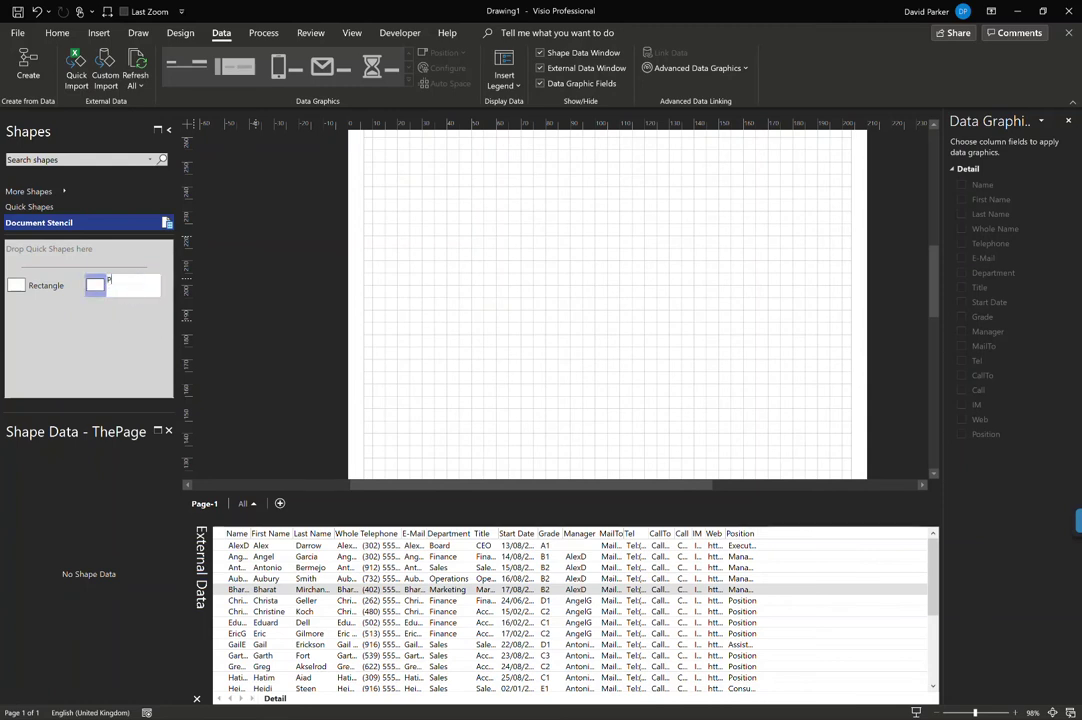
{"action": "left_click", "coordinate": [123, 331]}
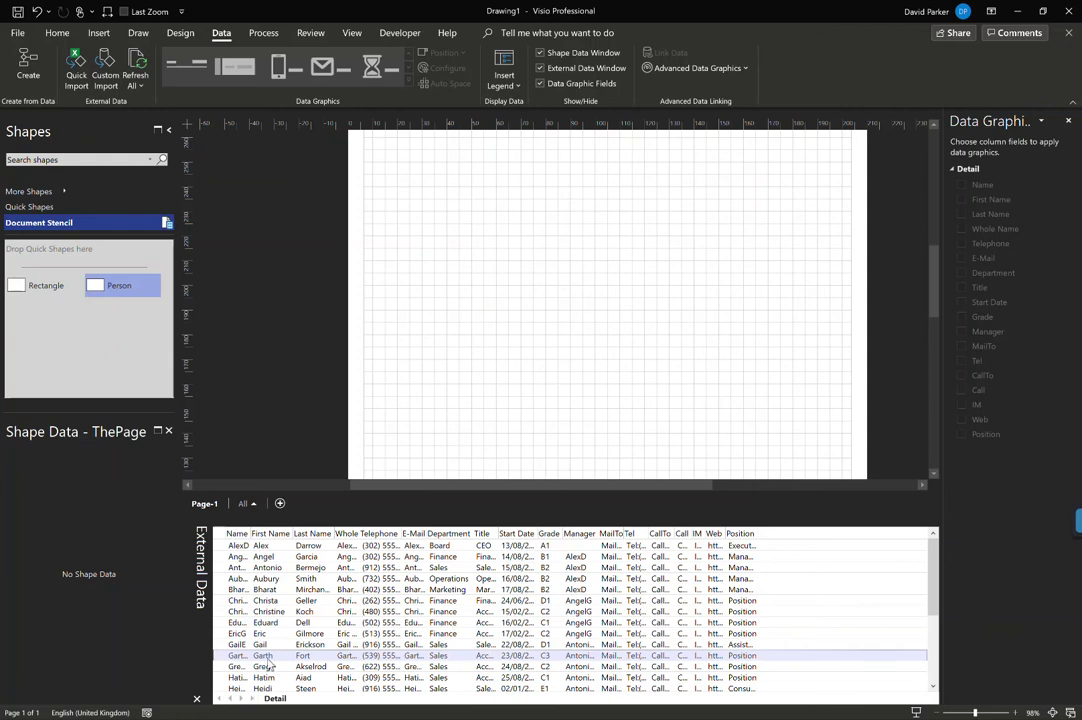
- Drag a Sales employee row onto the page to create a linked Person shape, then select the Department field
{"action": "left_click_drag", "start_coordinate": [268, 663], "coordinate": [541, 250]}
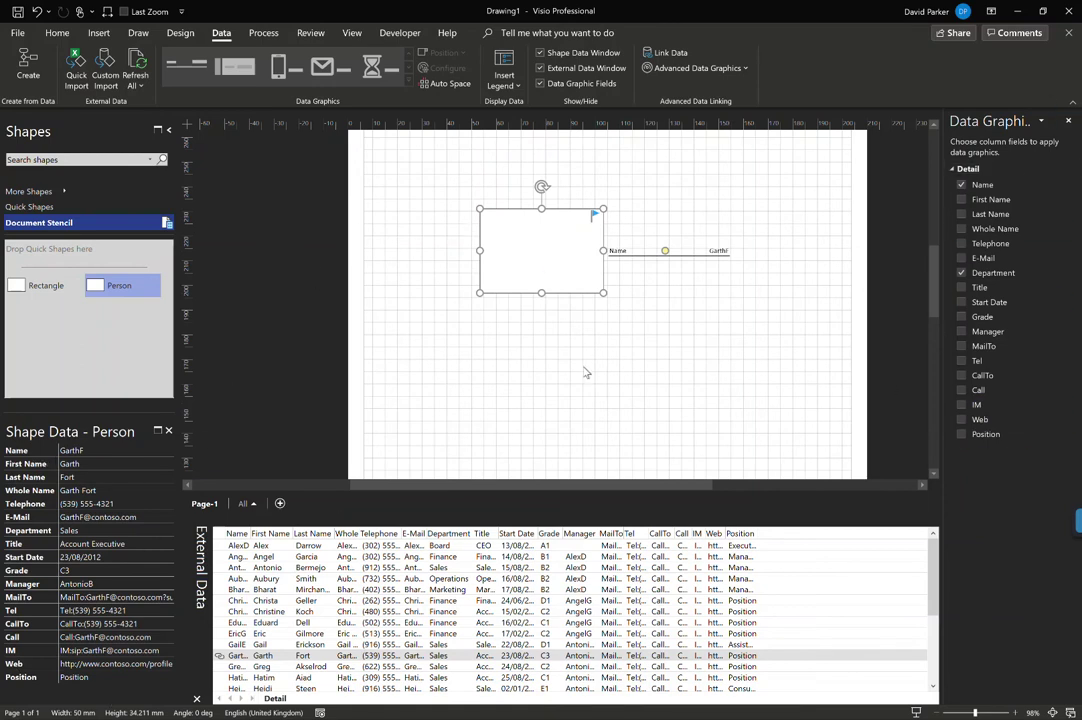
{"action": "left_click", "coordinate": [496, 313]}
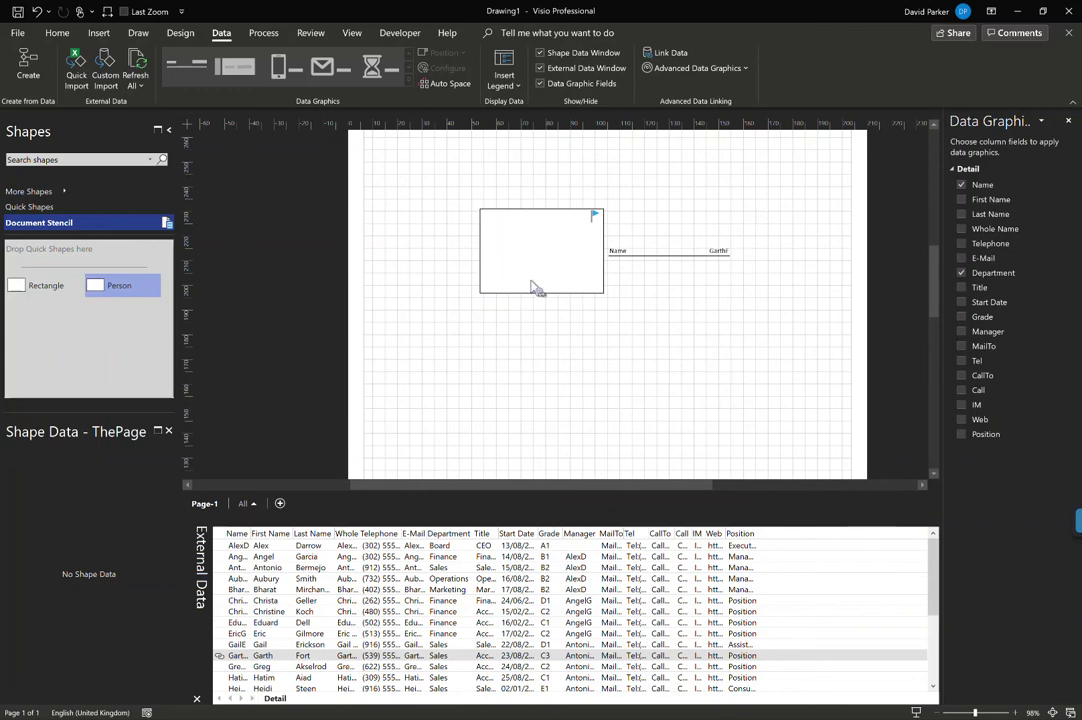
{"action": "left_click", "coordinate": [1000, 276]}
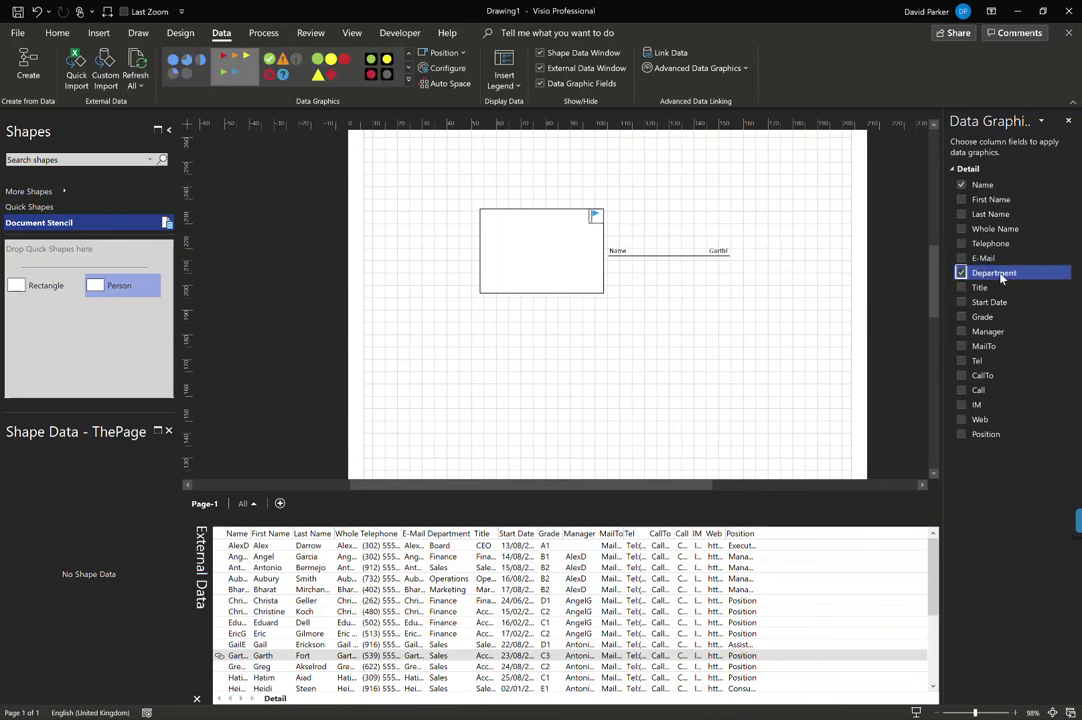
- Colour the Person shape by Department and replace Name with First Name, Last Name, Title and Grade
{"action": "left_click", "coordinate": [411, 83]}
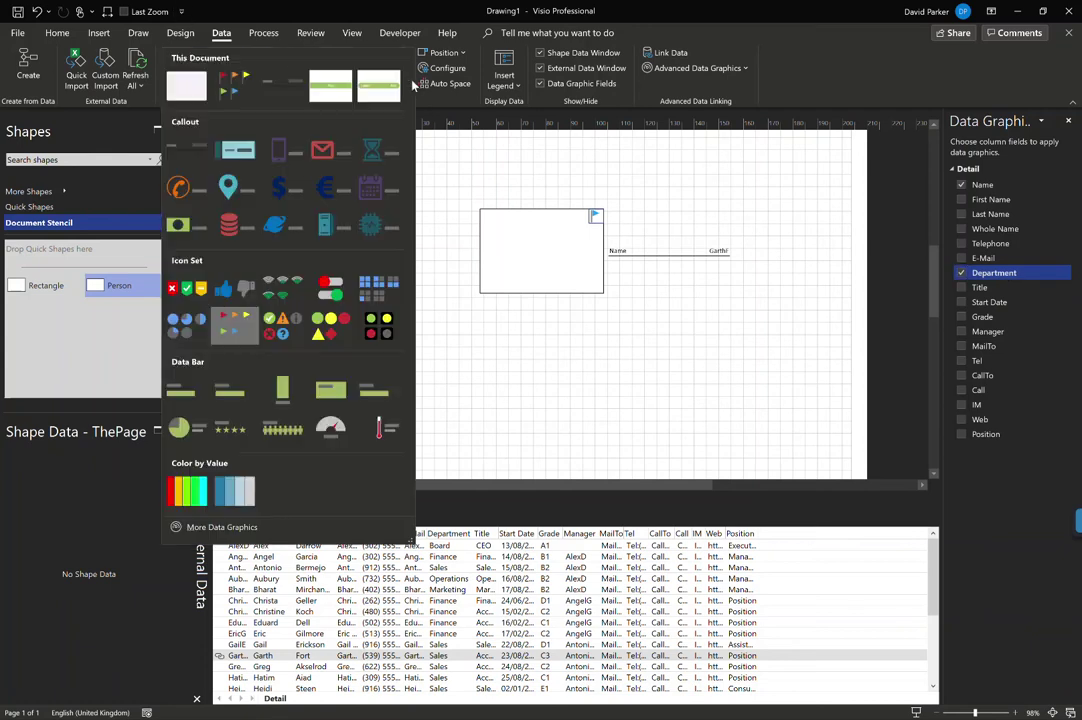
{"action": "left_click", "coordinate": [180, 490]}
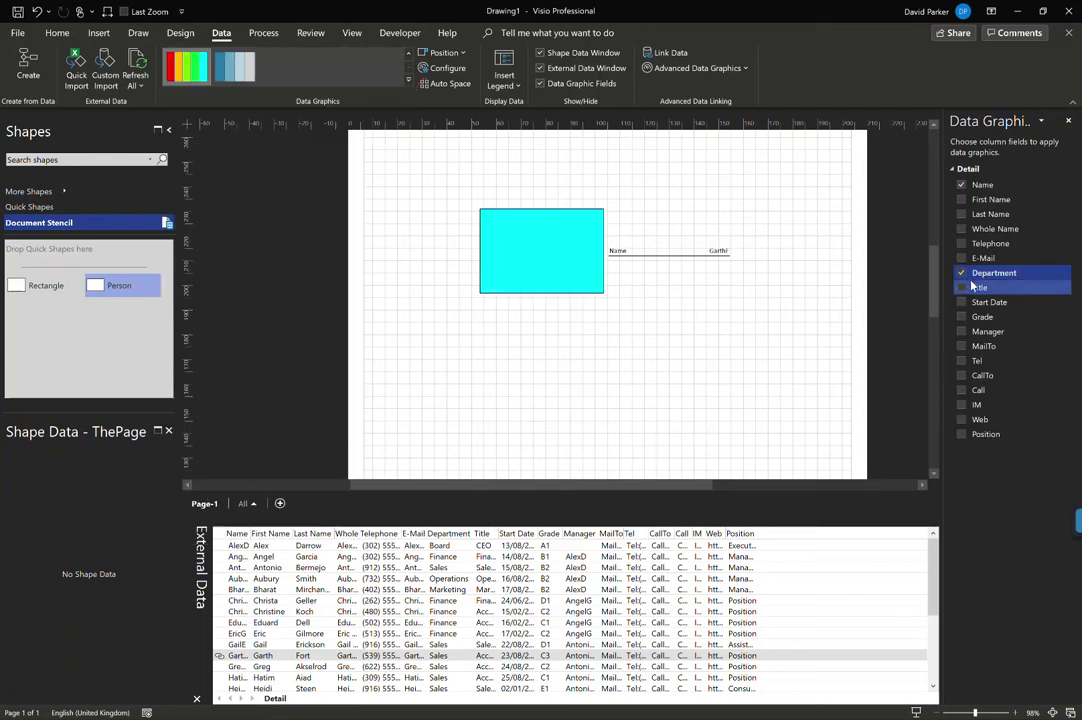
{"action": "left_click", "coordinate": [975, 186]}
{"action": "left_click", "coordinate": [961, 186]}
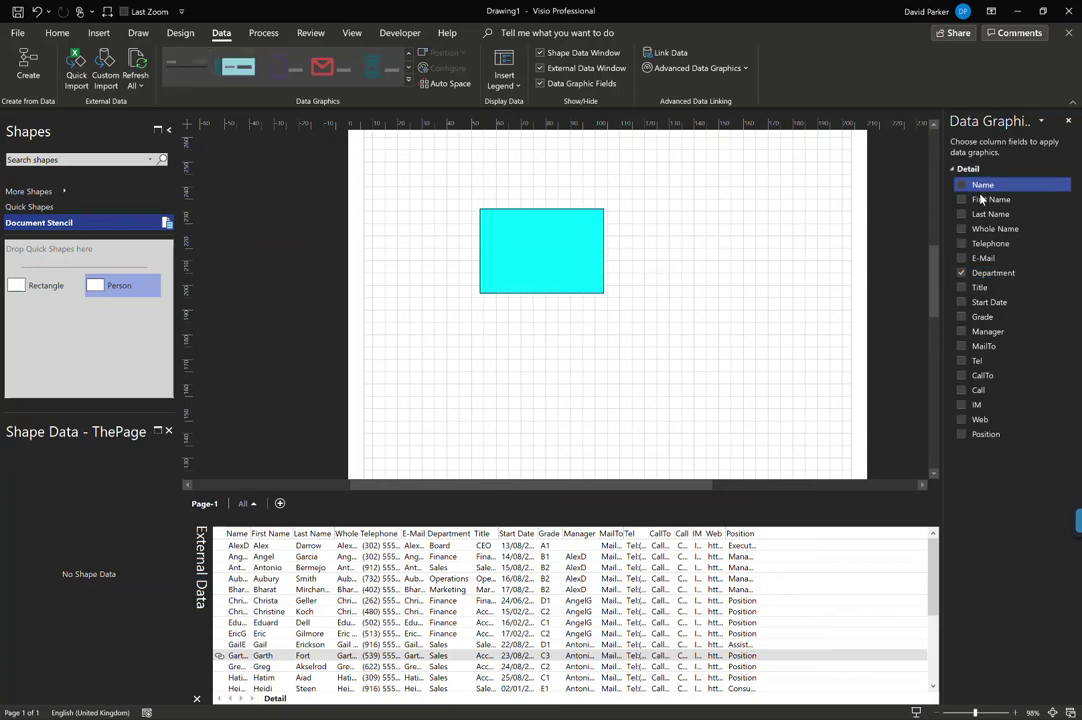
{"action": "left_click", "coordinate": [961, 200]}
{"action": "left_click", "coordinate": [961, 214]}
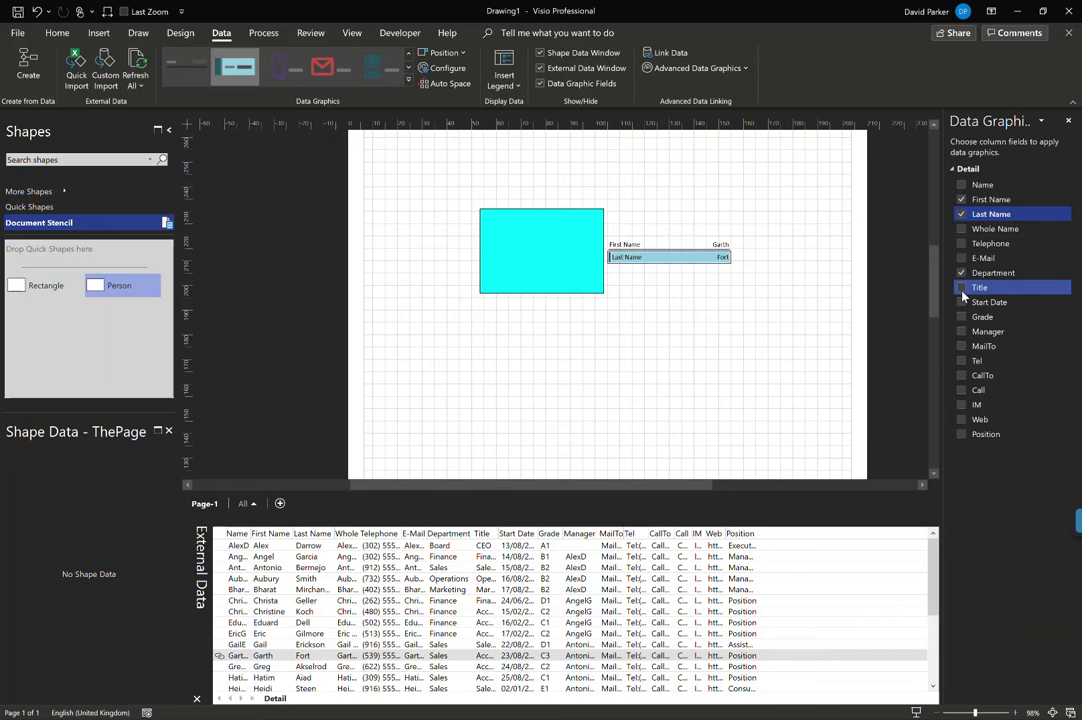
{"action": "left_click", "coordinate": [961, 287]}
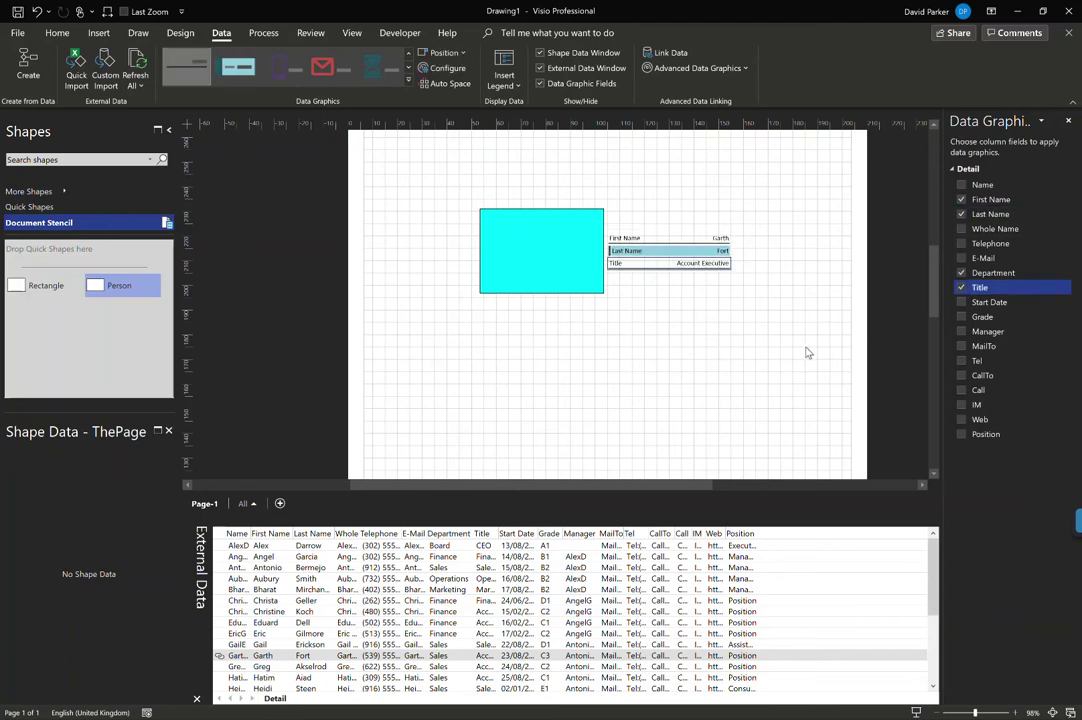
{"action": "left_click", "coordinate": [961, 316]}
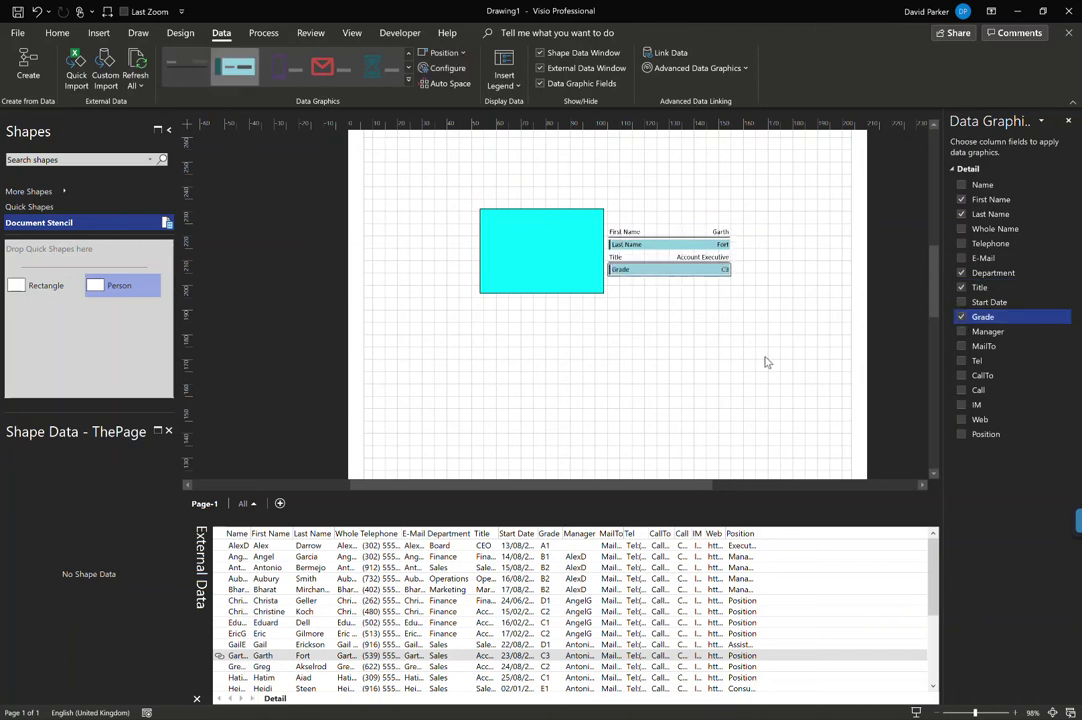
{"action": "left_click", "coordinate": [828, 311]}
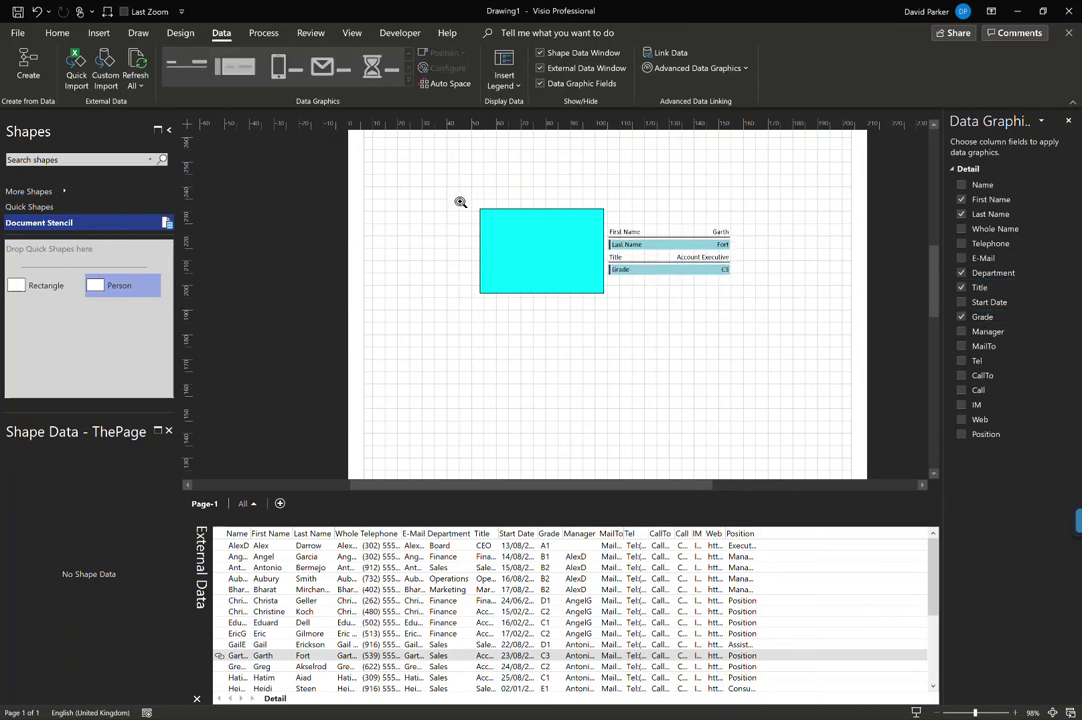
- Zoom in on the Person shape and give the First Name item the Heading 3 style
{"action": "left_click_drag", "start_coordinate": [457, 191], "coordinate": [759, 330]}
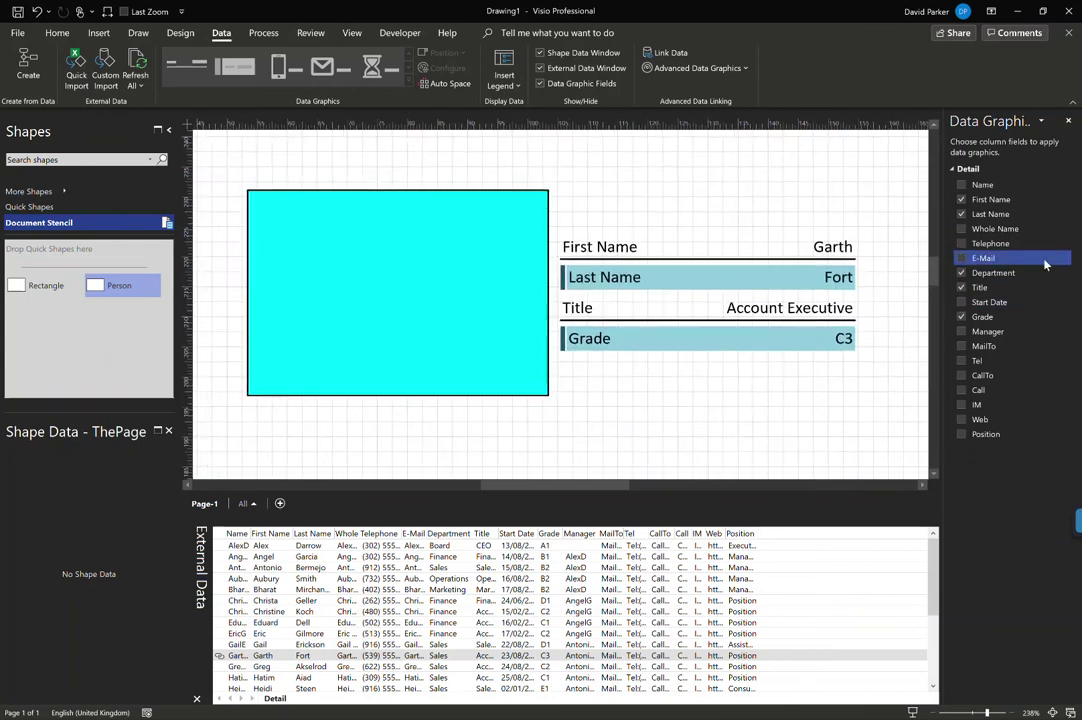
{"action": "left_click", "coordinate": [993, 200]}
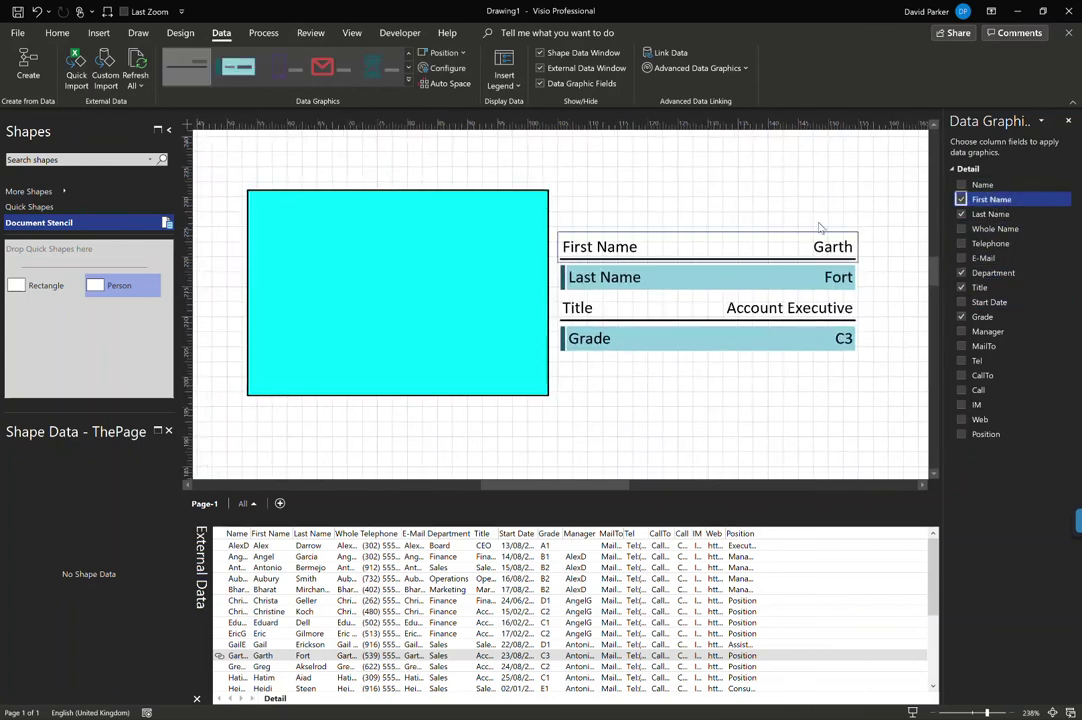
{"action": "left_click", "coordinate": [447, 68]}
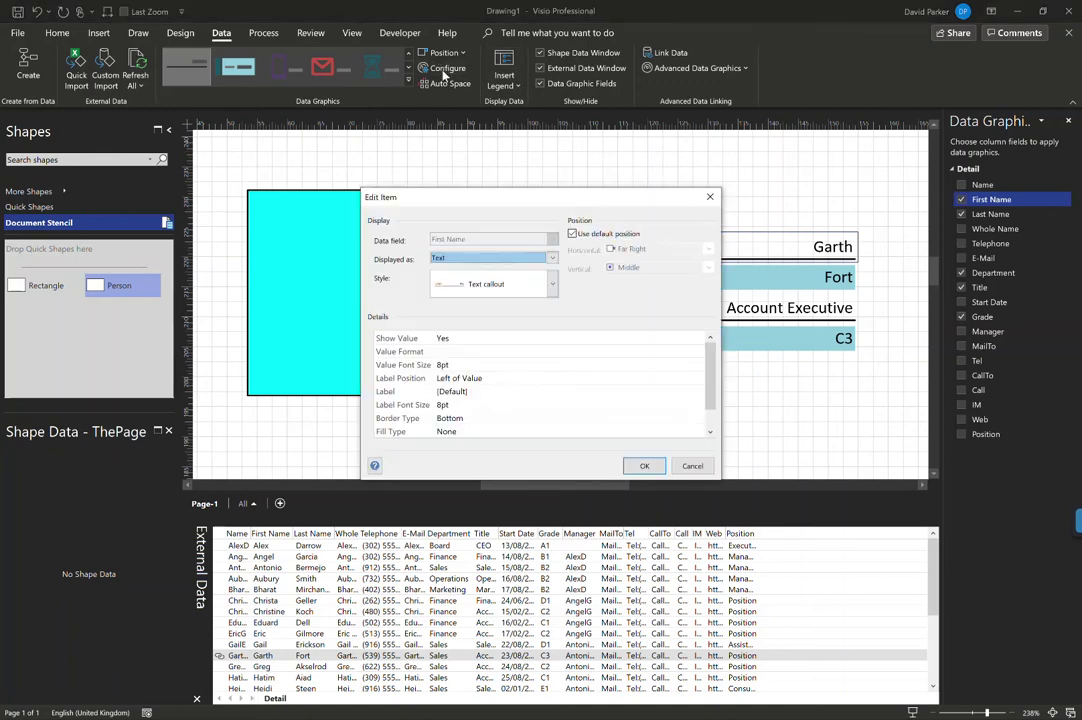
{"action": "left_click", "coordinate": [551, 285]}
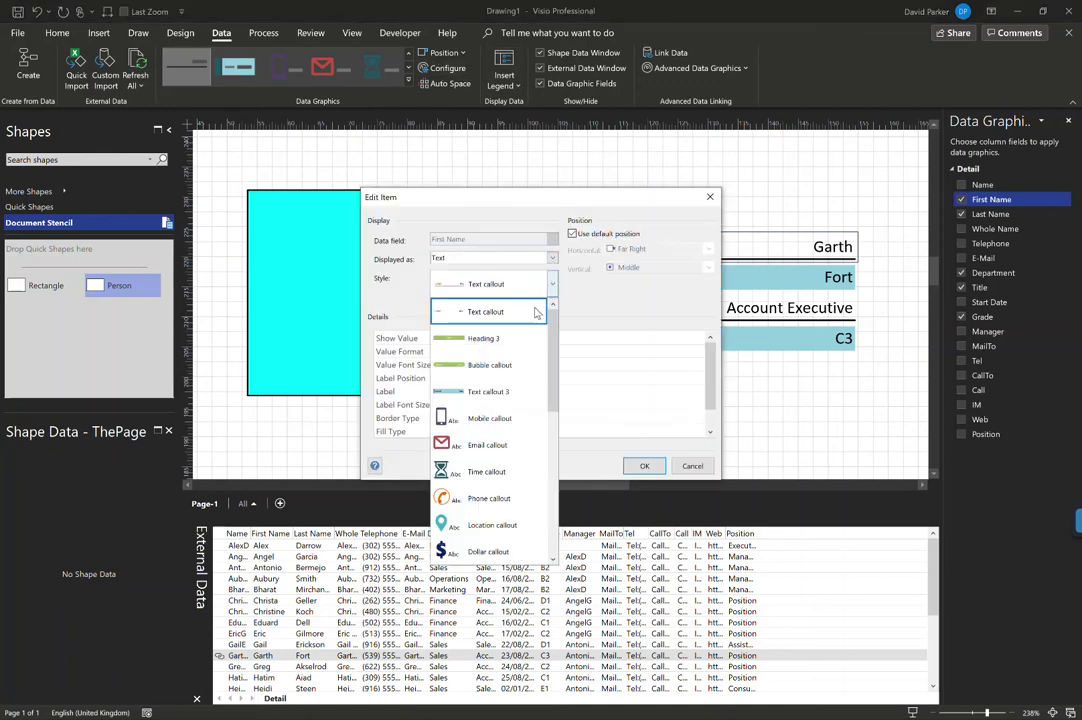
{"action": "left_click", "coordinate": [495, 340]}
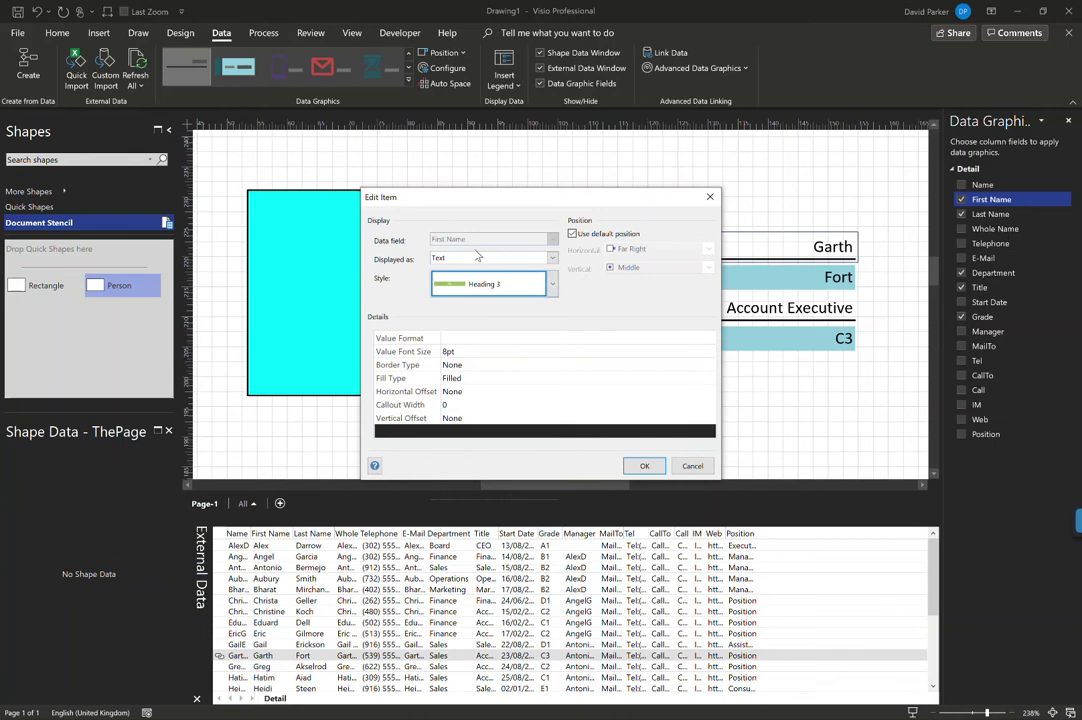
- Centre First Name horizontally inside the shape with fill type None
{"action": "left_click", "coordinate": [605, 234]}
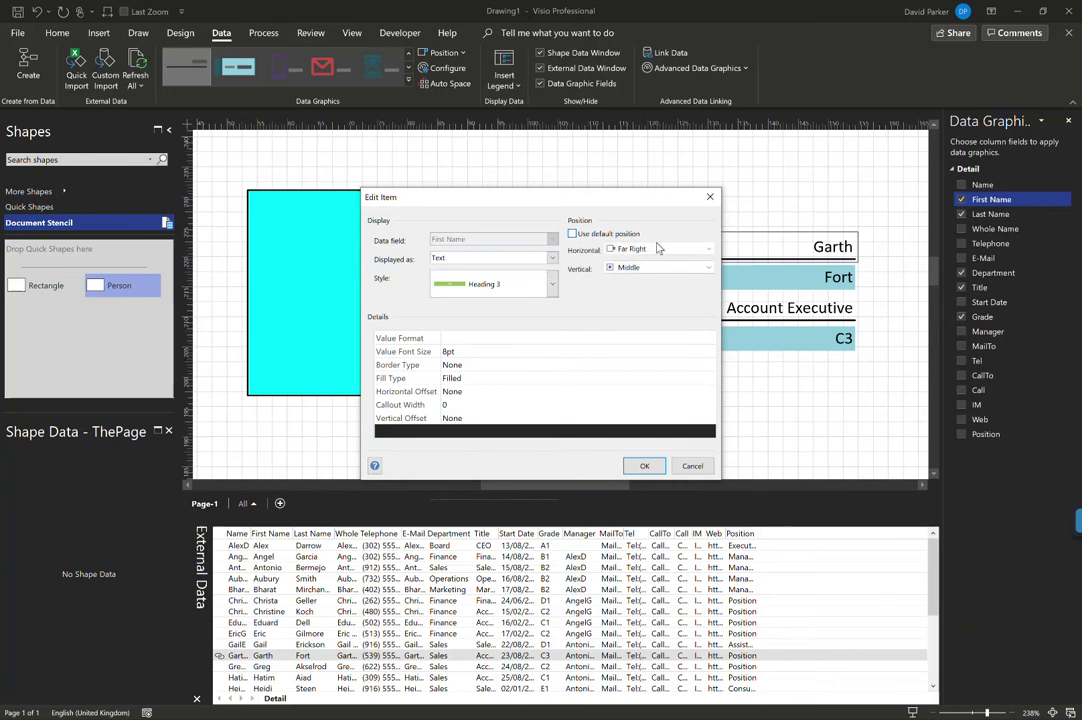
{"action": "left_click", "coordinate": [658, 249]}
{"action": "left_click", "coordinate": [648, 281]}
{"action": "left_click", "coordinate": [476, 379]}
{"action": "left_click", "coordinate": [470, 390]}
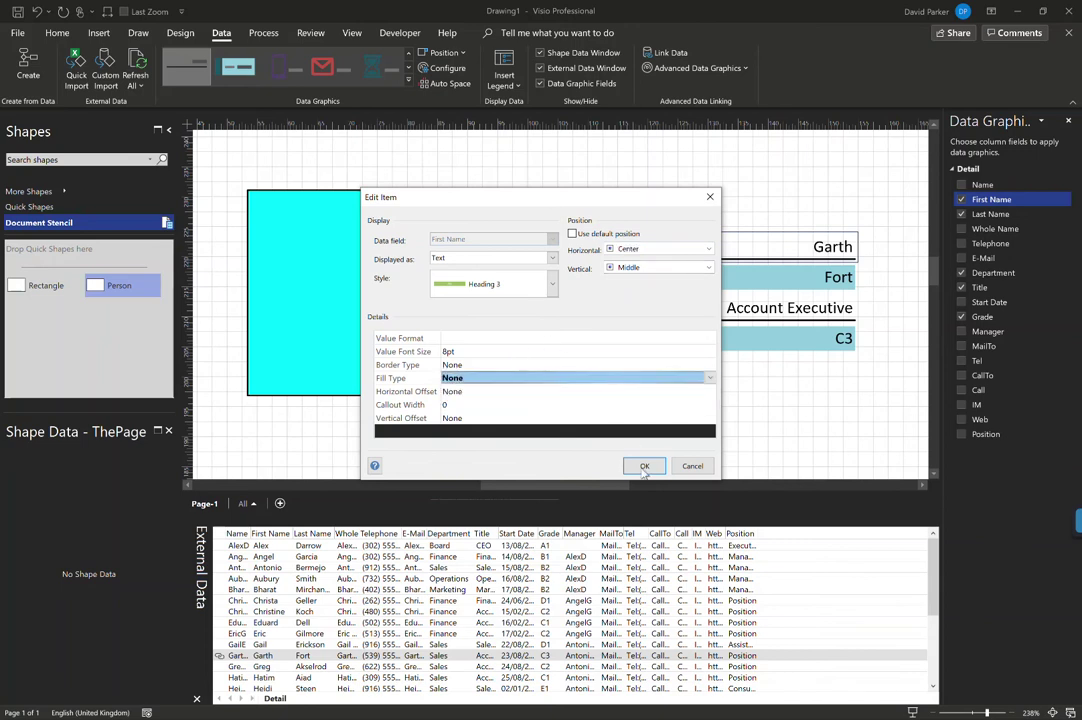
{"action": "left_click", "coordinate": [644, 468]}
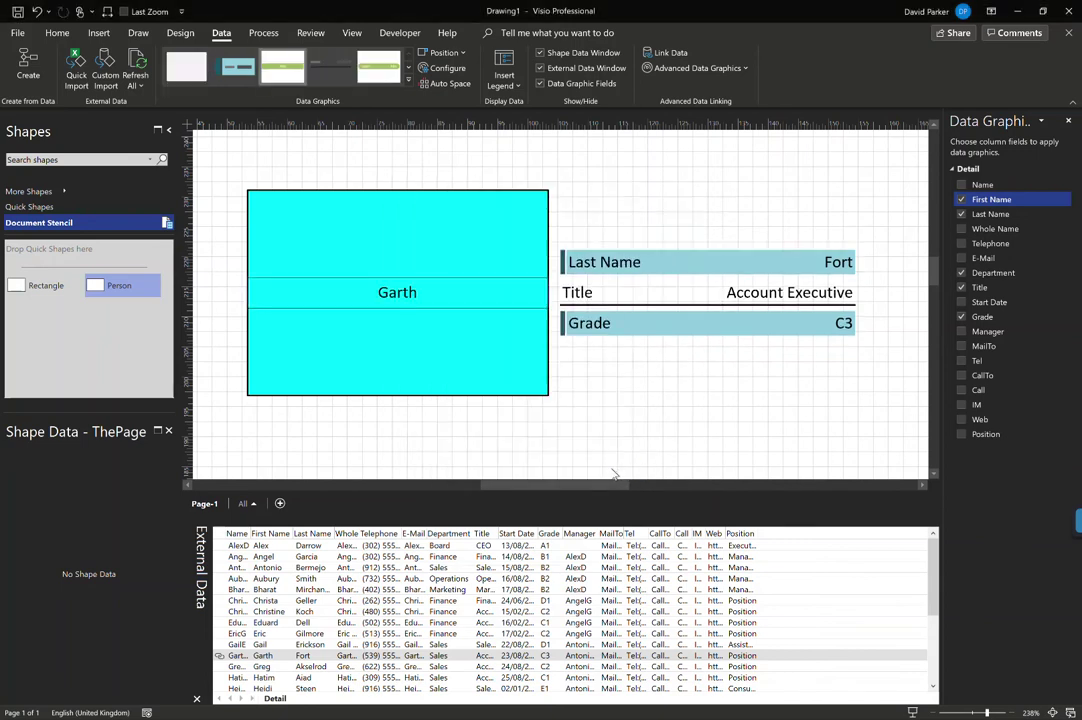
{"action": "left_click", "coordinate": [990, 214]}
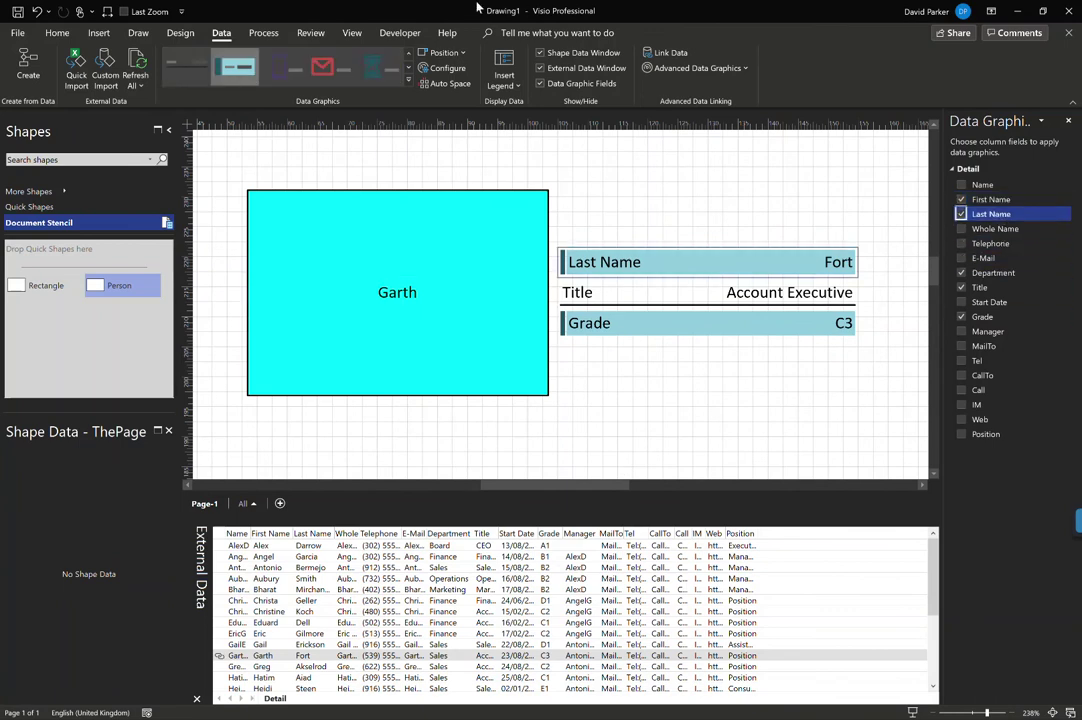
- Give Last Name the Heading 3 style, centred horizontally instead of its default position
{"action": "left_click", "coordinate": [447, 70]}
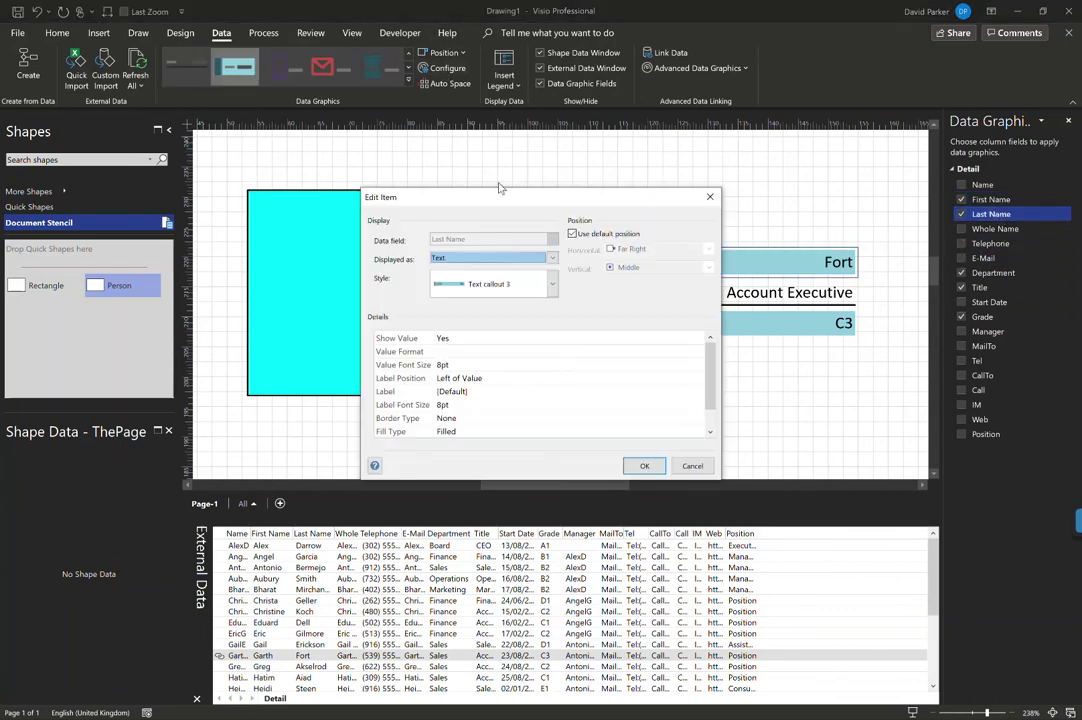
{"action": "left_click", "coordinate": [550, 285]}
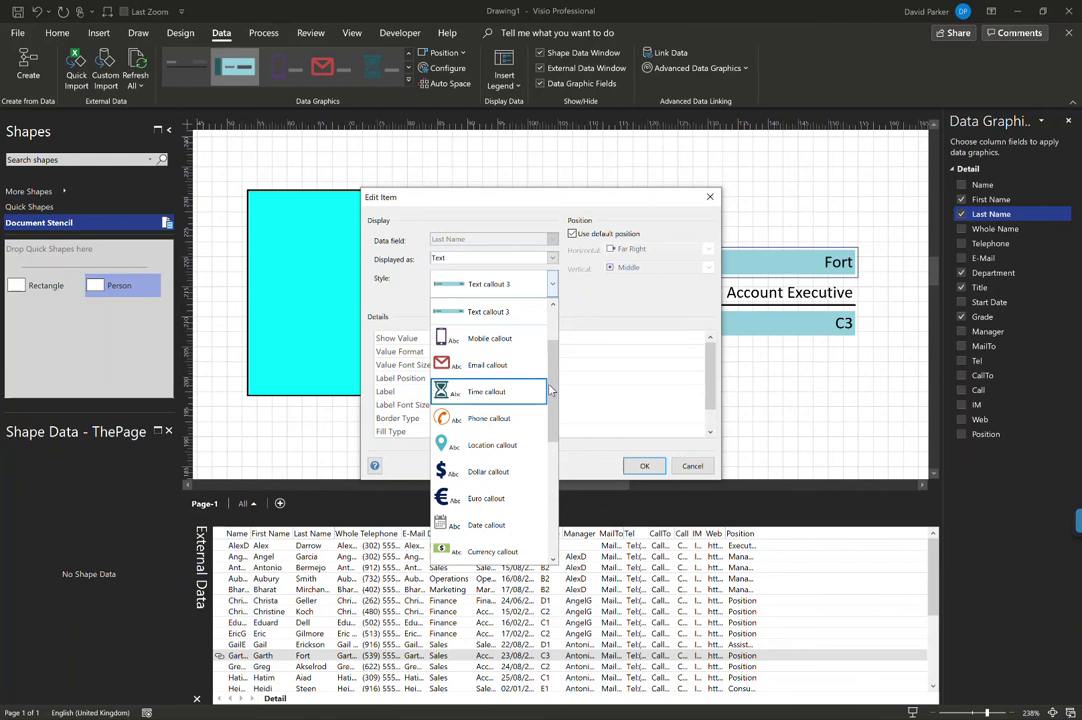
{"action": "left_click", "coordinate": [490, 338]}
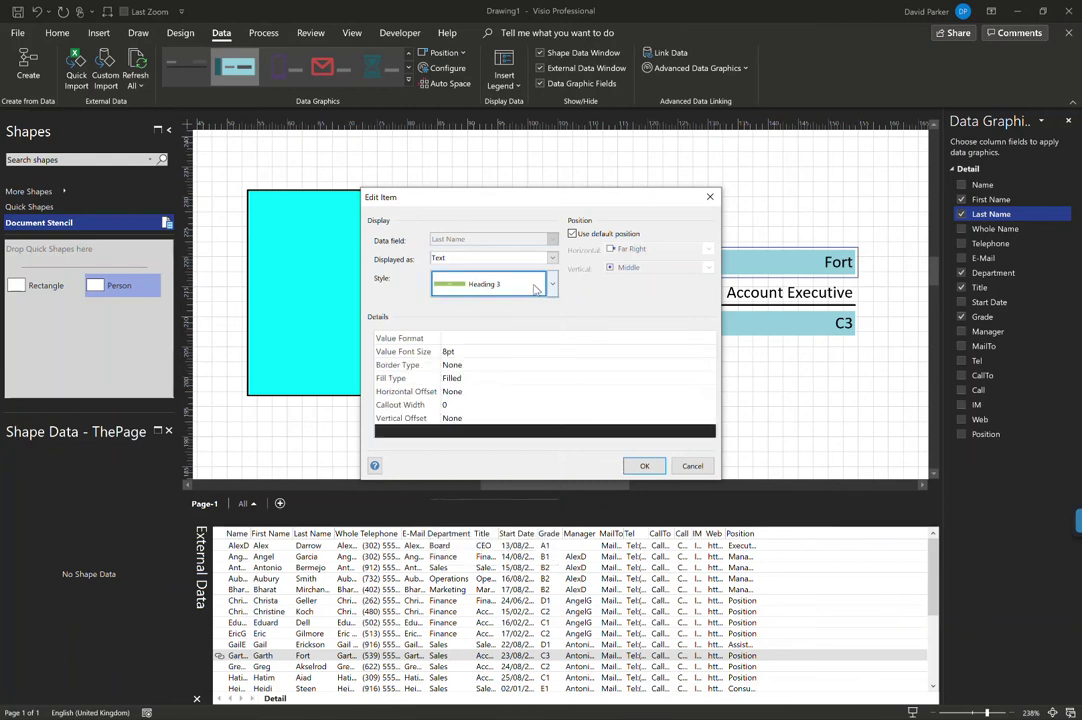
{"action": "left_click", "coordinate": [572, 233]}
{"action": "left_click", "coordinate": [650, 249]}
{"action": "left_click", "coordinate": [643, 277]}
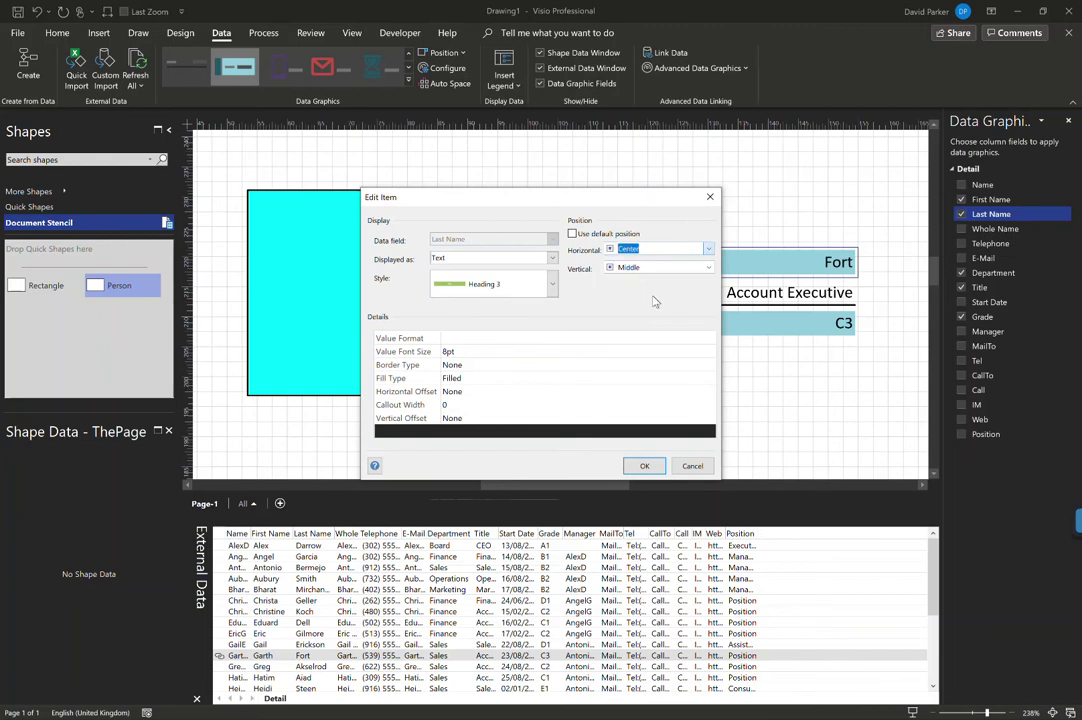
{"action": "left_click", "coordinate": [648, 466]}
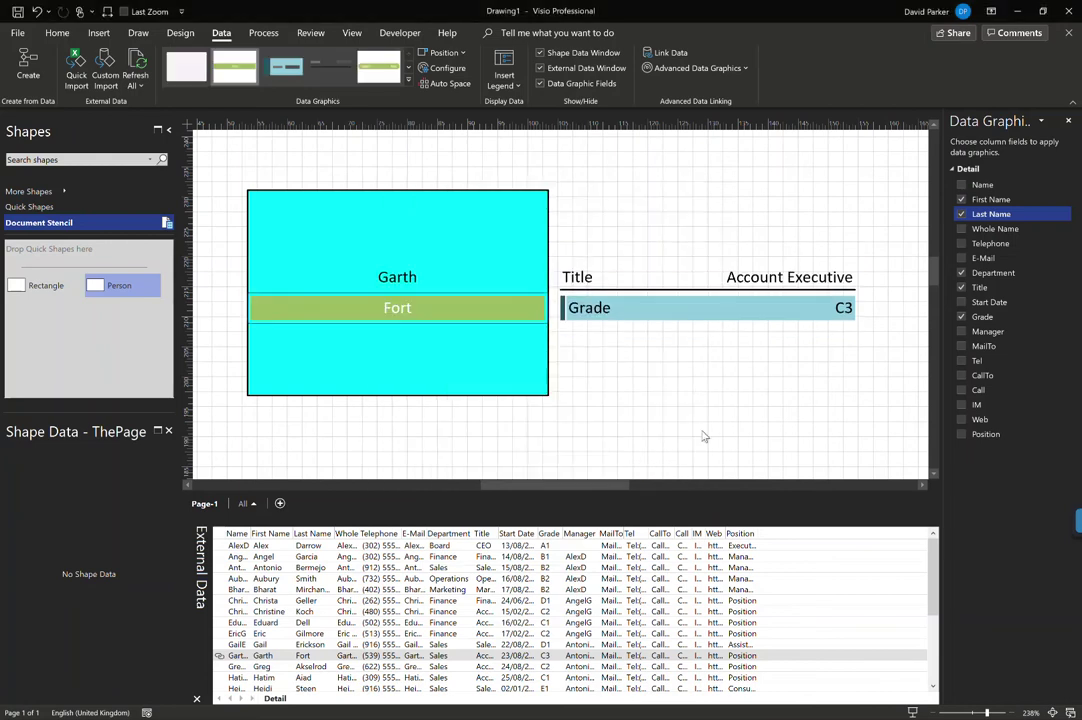
- Select the Title item and centre it horizontally instead of the default position
{"action": "left_click", "coordinate": [1002, 232]}
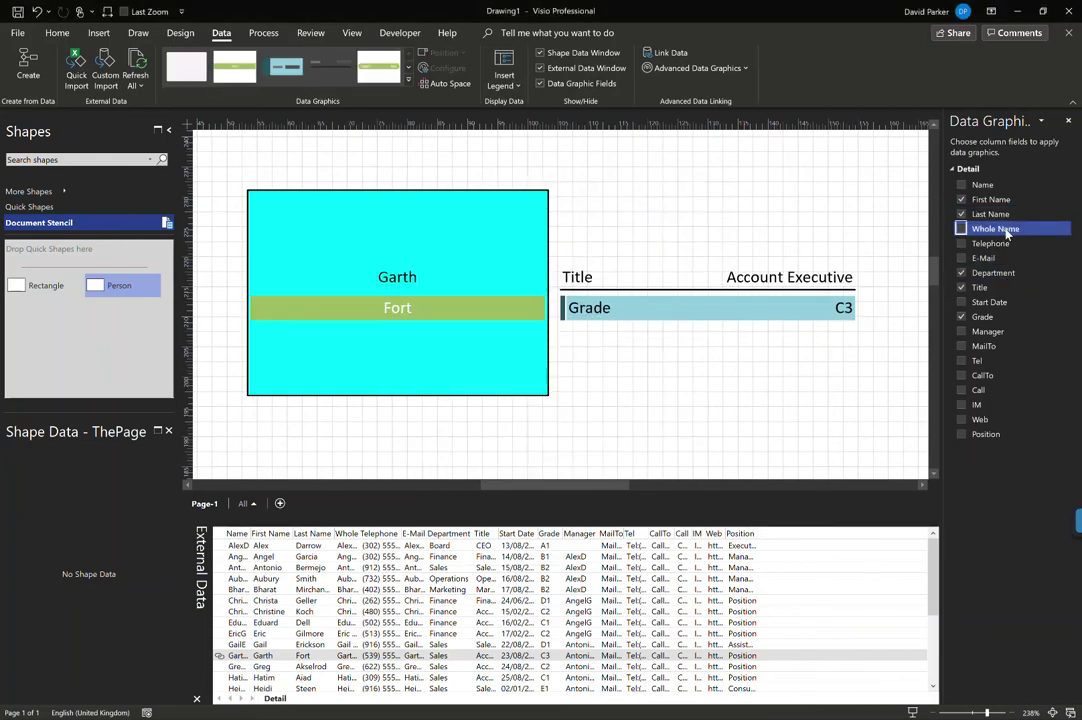
{"action": "left_click", "coordinate": [988, 287]}
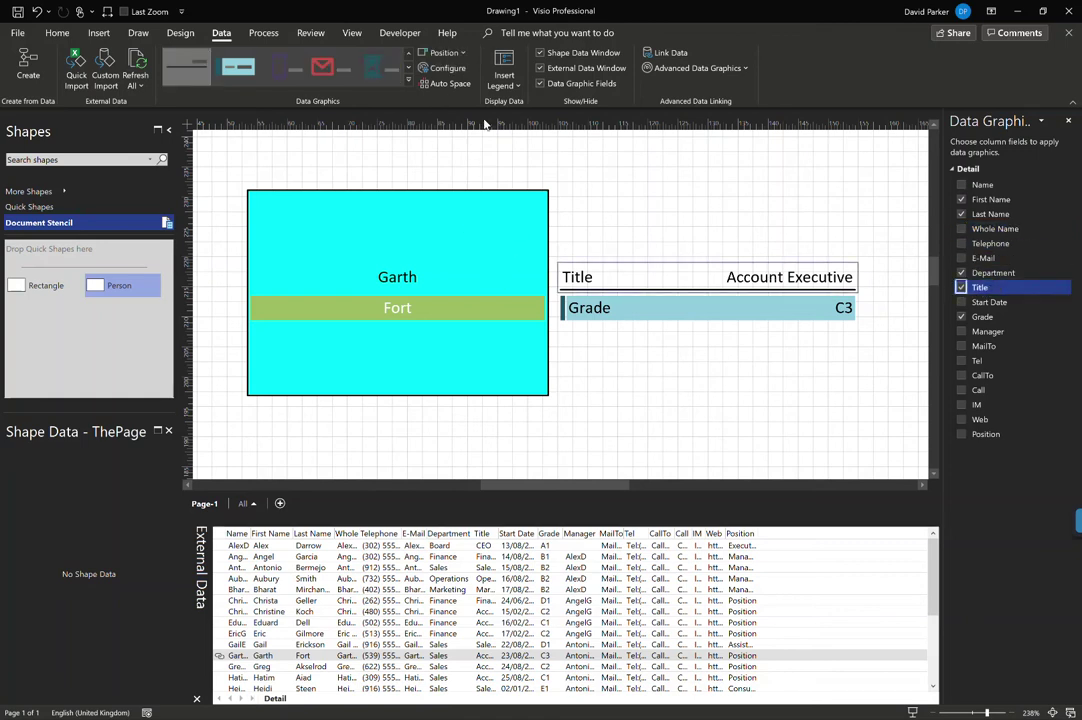
{"action": "left_click", "coordinate": [445, 68]}
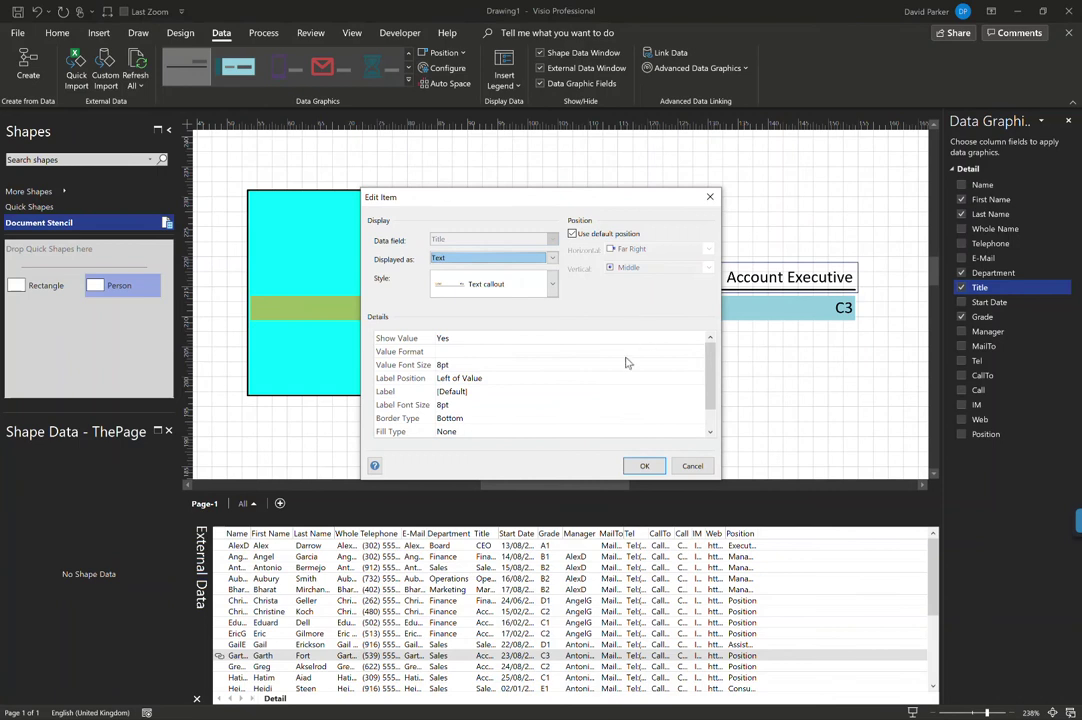
{"action": "left_click", "coordinate": [574, 234]}
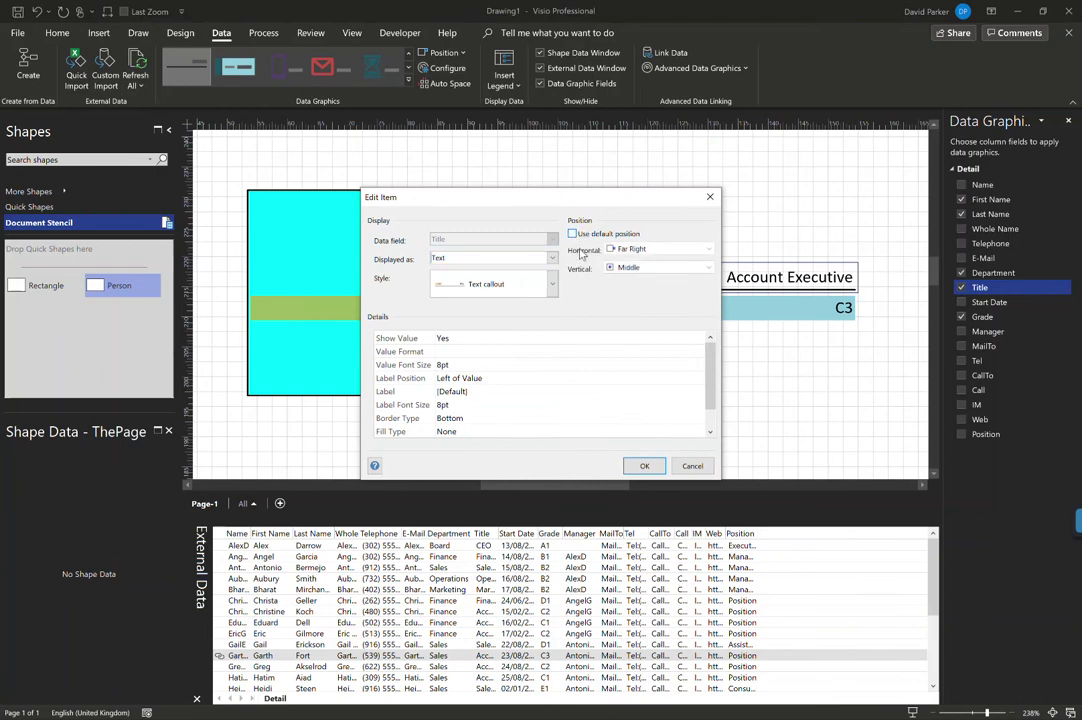
{"action": "left_click", "coordinate": [634, 252]}
{"action": "left_click", "coordinate": [632, 261]}
- Show the title as Heading 3 text with fill type None and confirm
{"action": "left_click", "coordinate": [500, 258]}
{"action": "left_click", "coordinate": [500, 270]}
{"action": "left_click", "coordinate": [500, 258]}
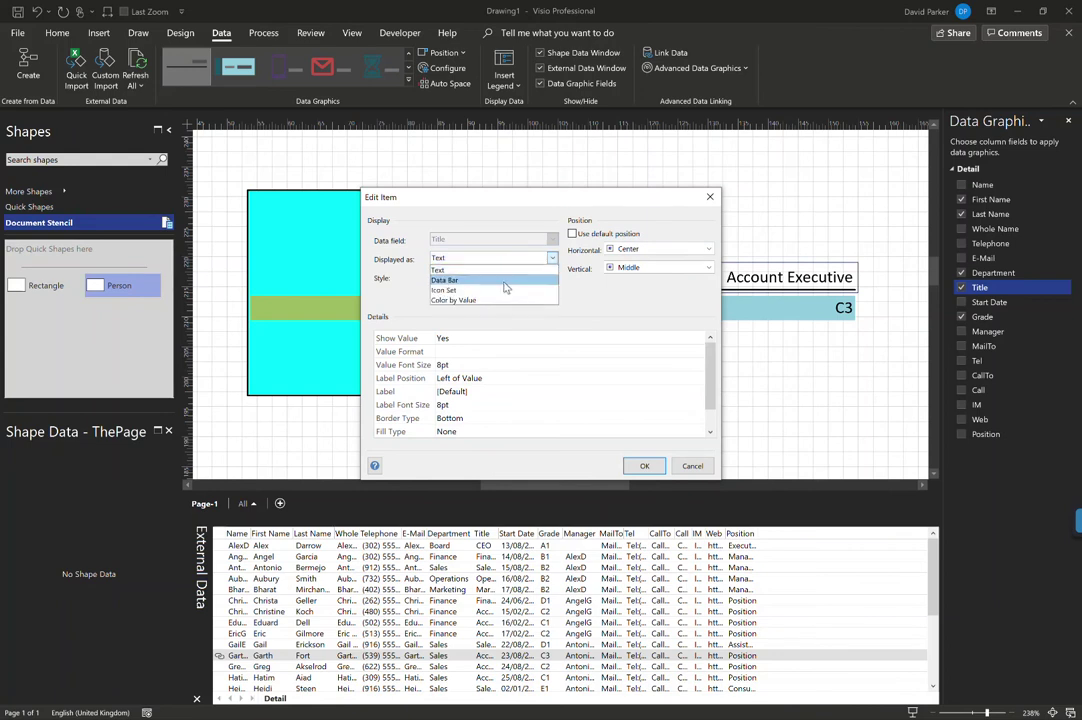
{"action": "left_click", "coordinate": [505, 269]}
{"action": "left_click", "coordinate": [468, 284]}
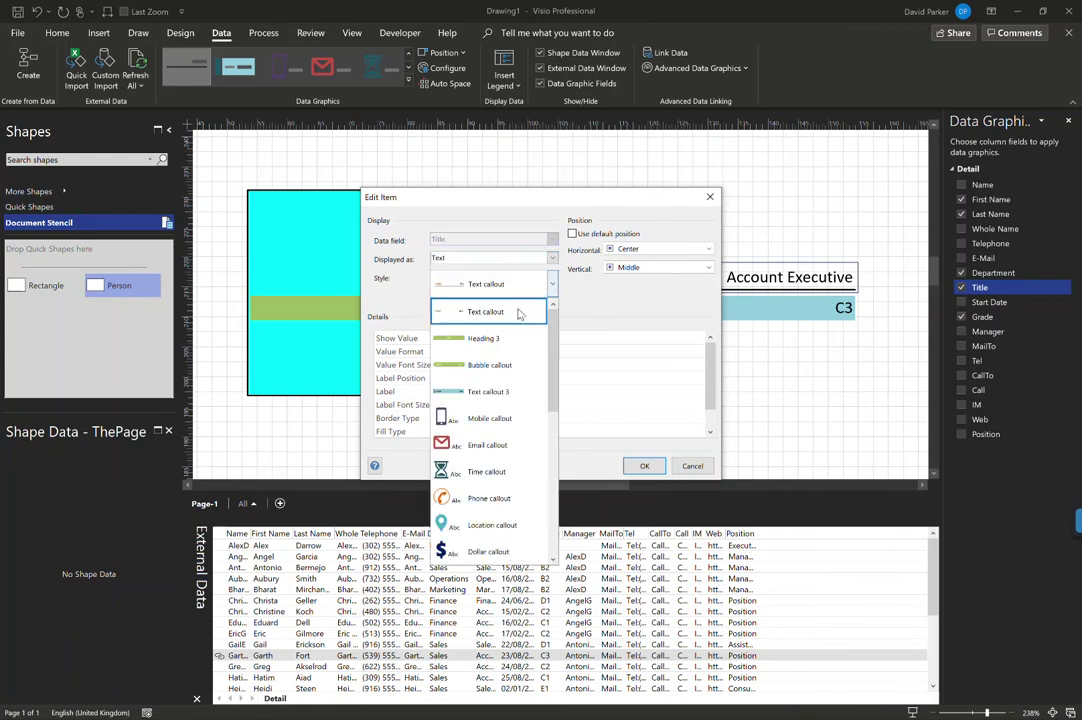
{"action": "left_click", "coordinate": [505, 339]}
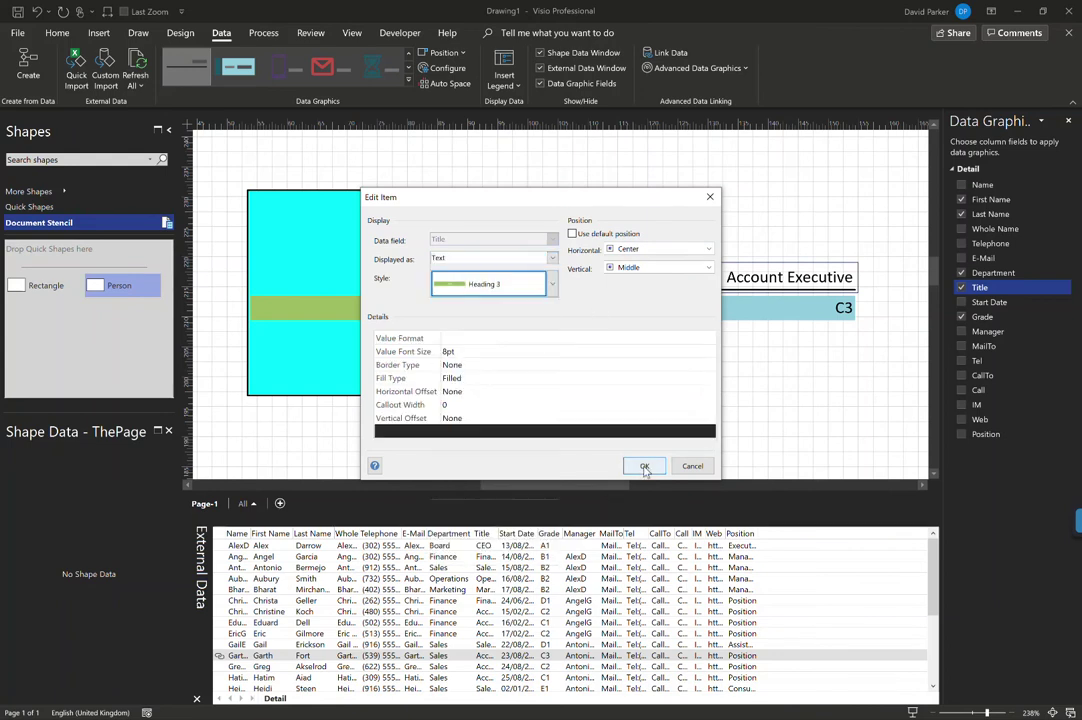
{"action": "left_click", "coordinate": [476, 378]}
{"action": "left_click", "coordinate": [476, 378]}
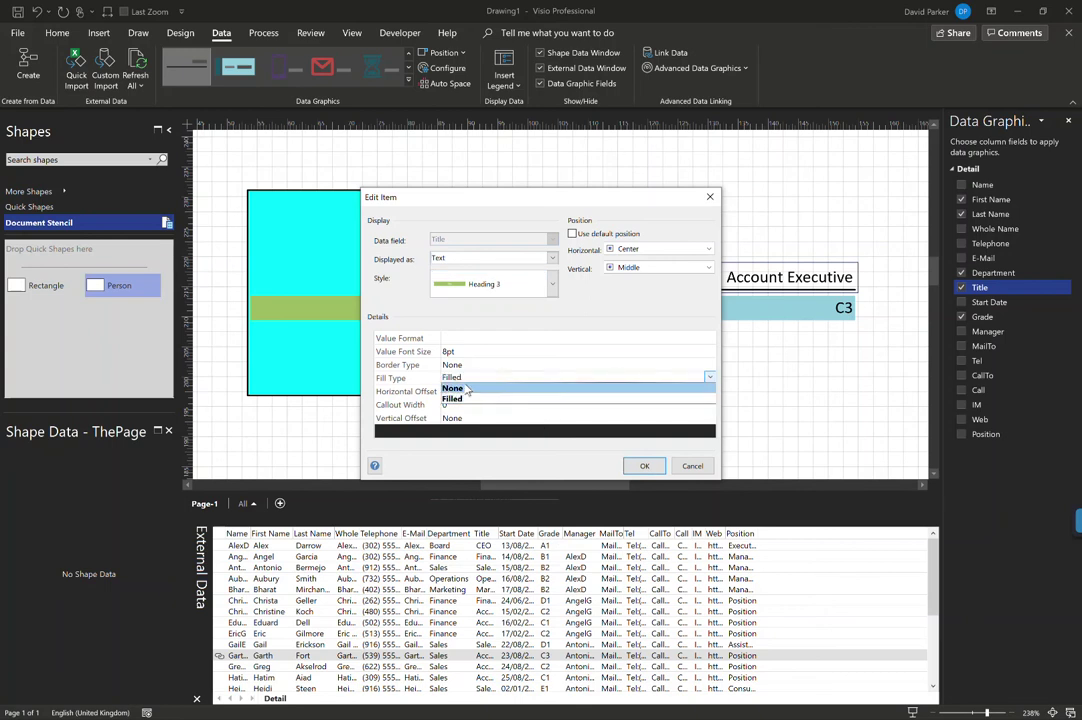
{"action": "left_click", "coordinate": [470, 456]}
{"action": "left_click", "coordinate": [639, 464]}
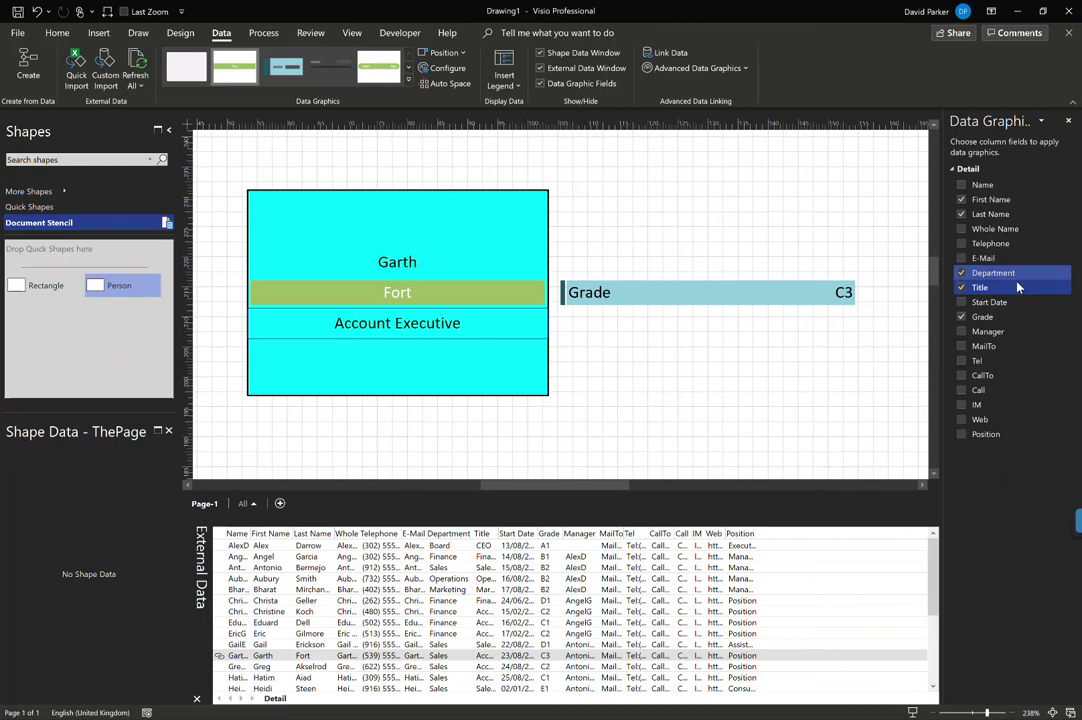
{"action": "left_click", "coordinate": [982, 316]}
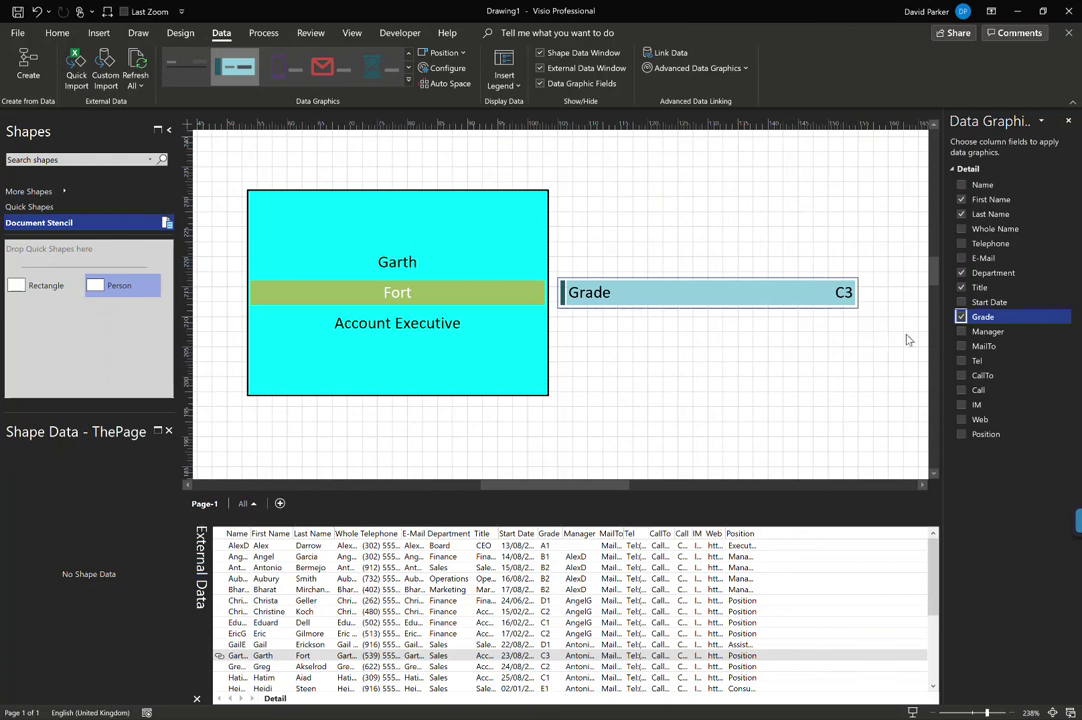
- Replace the Grade field on the shape with the Position field
{"action": "left_click", "coordinate": [962, 316]}
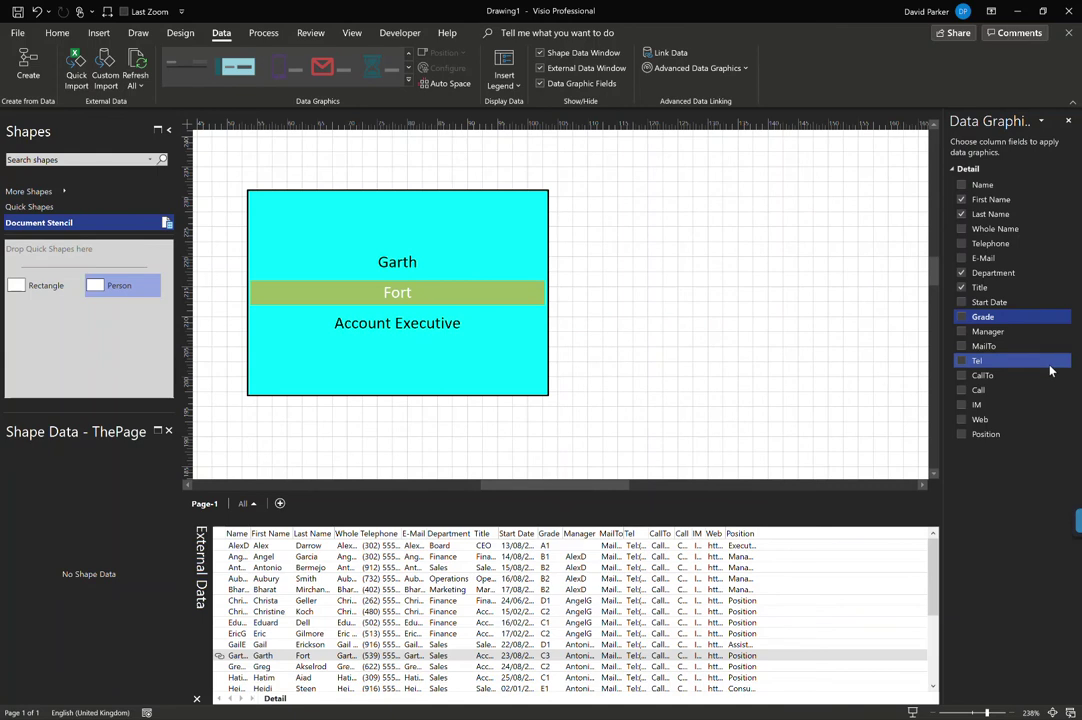
{"action": "left_click", "coordinate": [964, 434]}
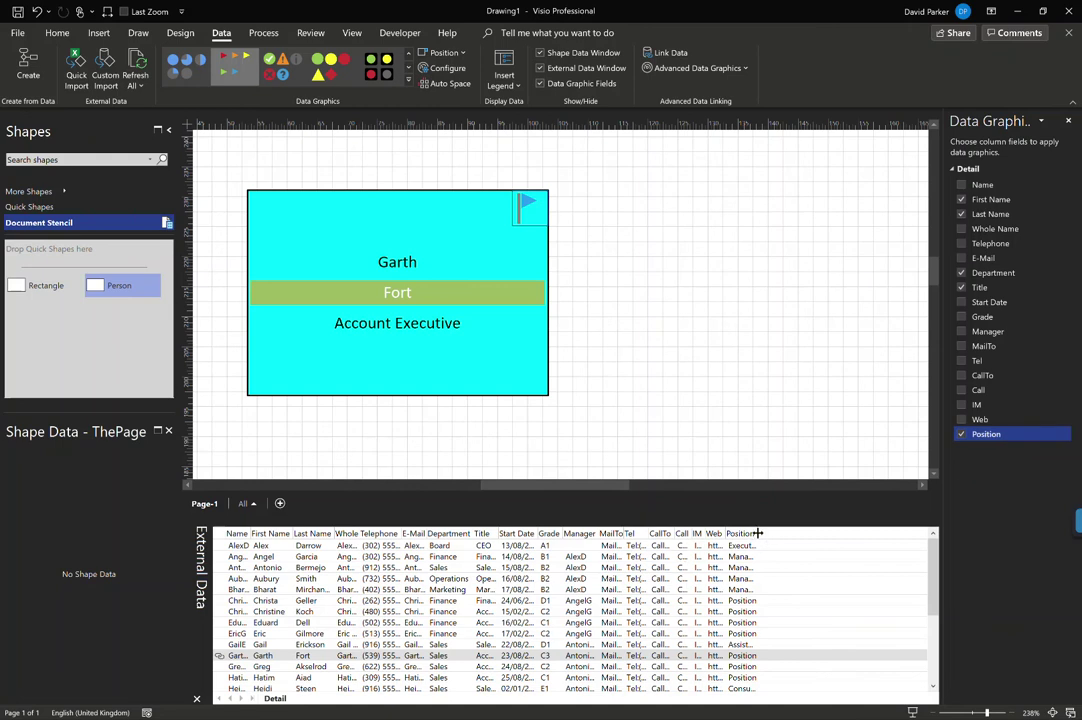
{"action": "left_click_drag", "start_coordinate": [758, 533], "coordinate": [823, 533]}
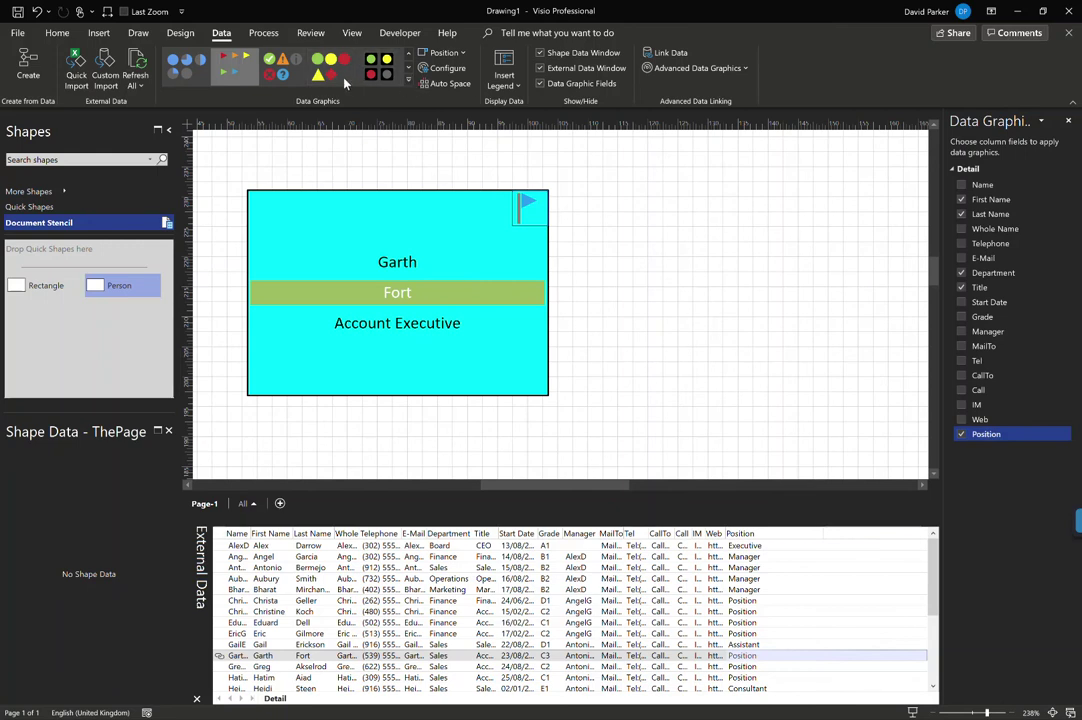
- Display Position as a red diamond icon and move the Person shape further right
{"action": "left_click", "coordinate": [331, 67]}
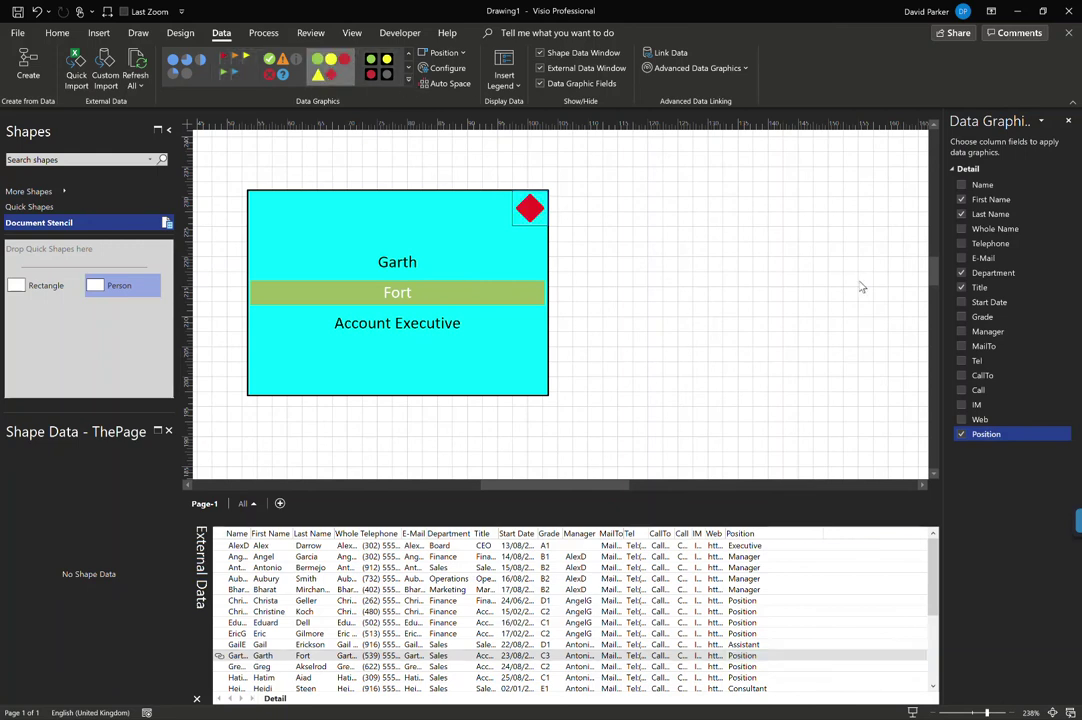
{"action": "left_click", "coordinate": [790, 292]}
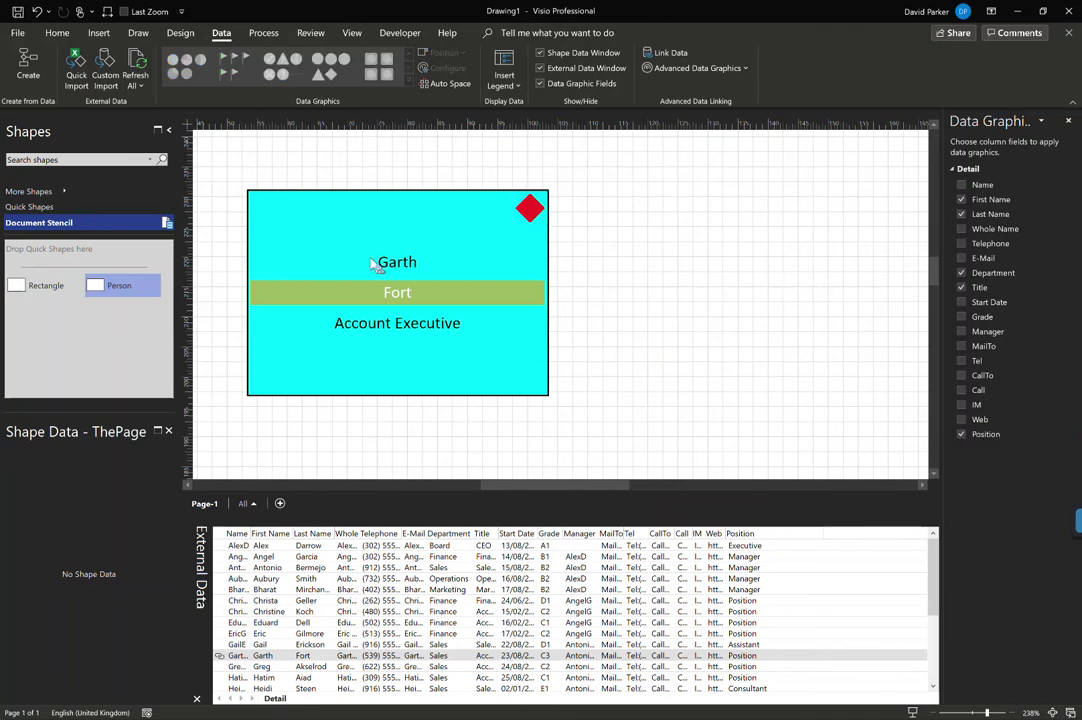
{"action": "left_click_drag", "start_coordinate": [362, 314], "coordinate": [492, 310]}
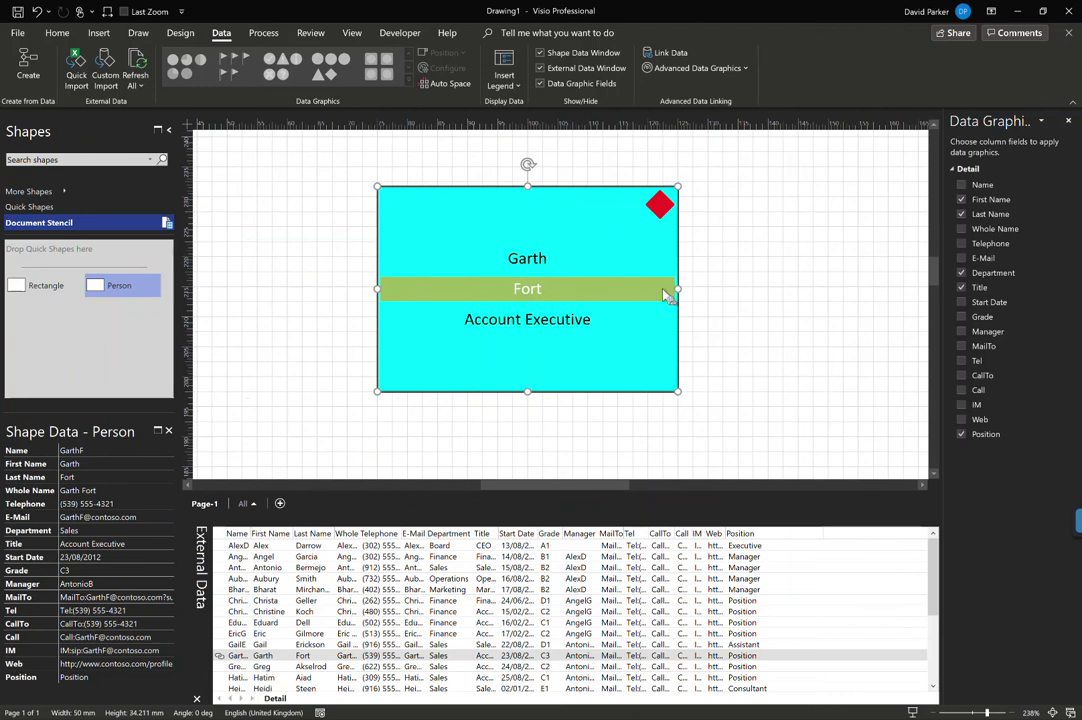
- Select the person shape and browse the available data graphics
{"action": "left_click", "coordinate": [807, 265]}
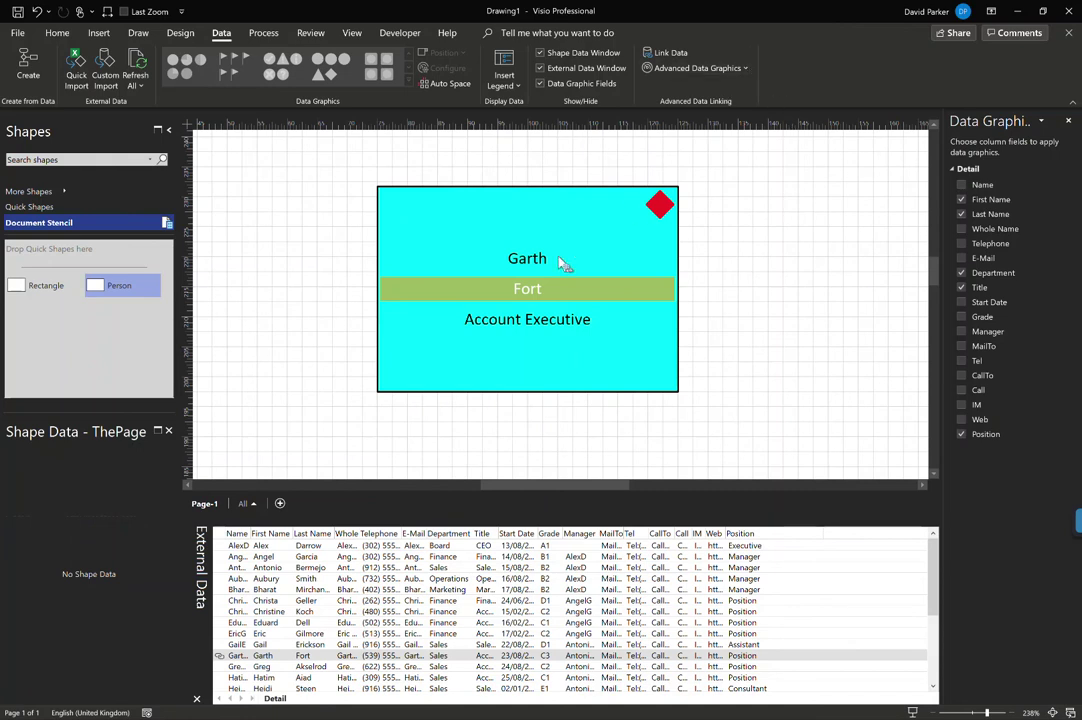
{"action": "left_click", "coordinate": [463, 240]}
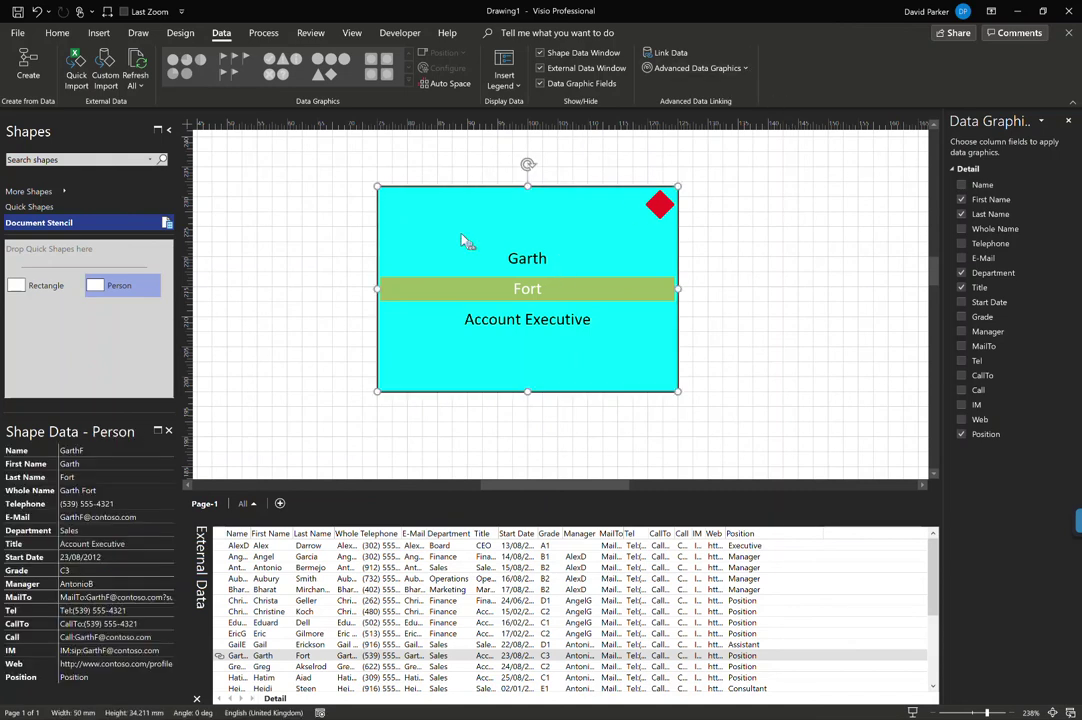
{"action": "left_click", "coordinate": [745, 69]}
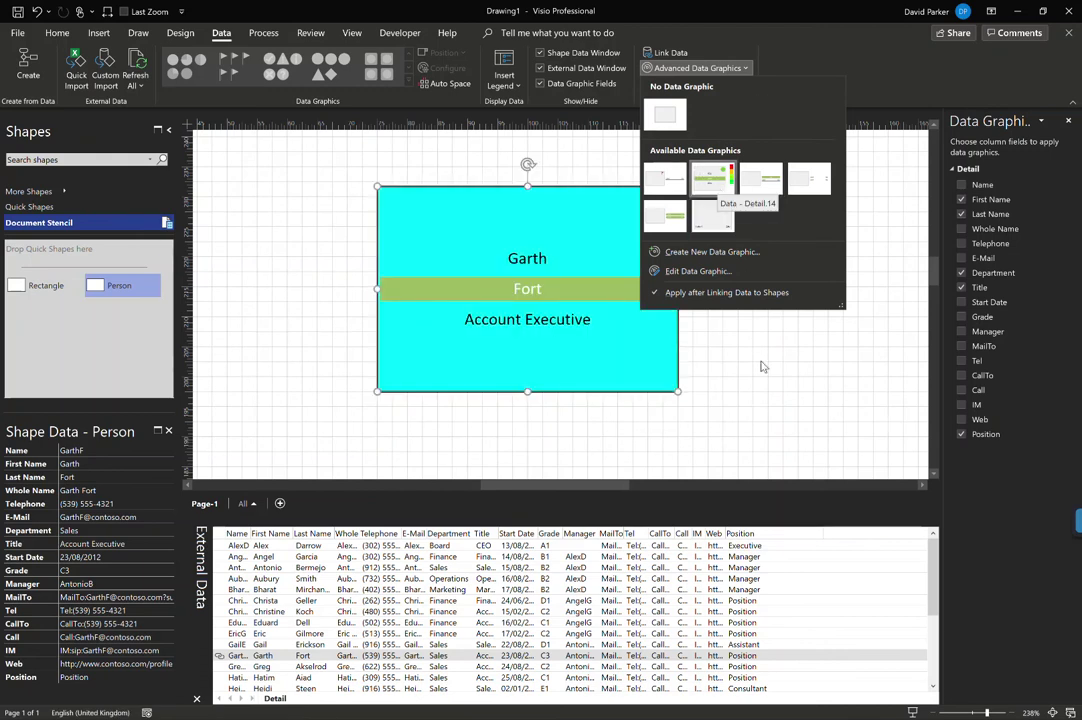
{"action": "left_click", "coordinate": [763, 362]}
{"action": "left_click", "coordinate": [743, 349]}
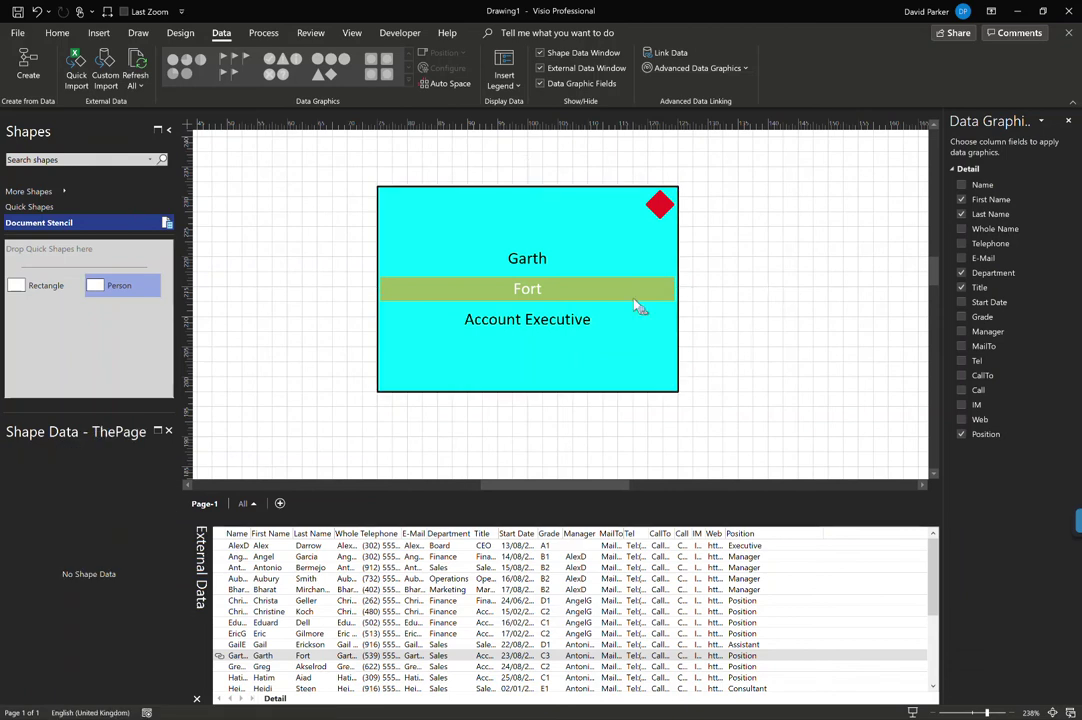
- Rename the shape's data graphic from Data - Detail.14 to 'DG - Person'
{"action": "left_click", "coordinate": [744, 68]}
{"action": "right_click", "coordinate": [711, 185]}
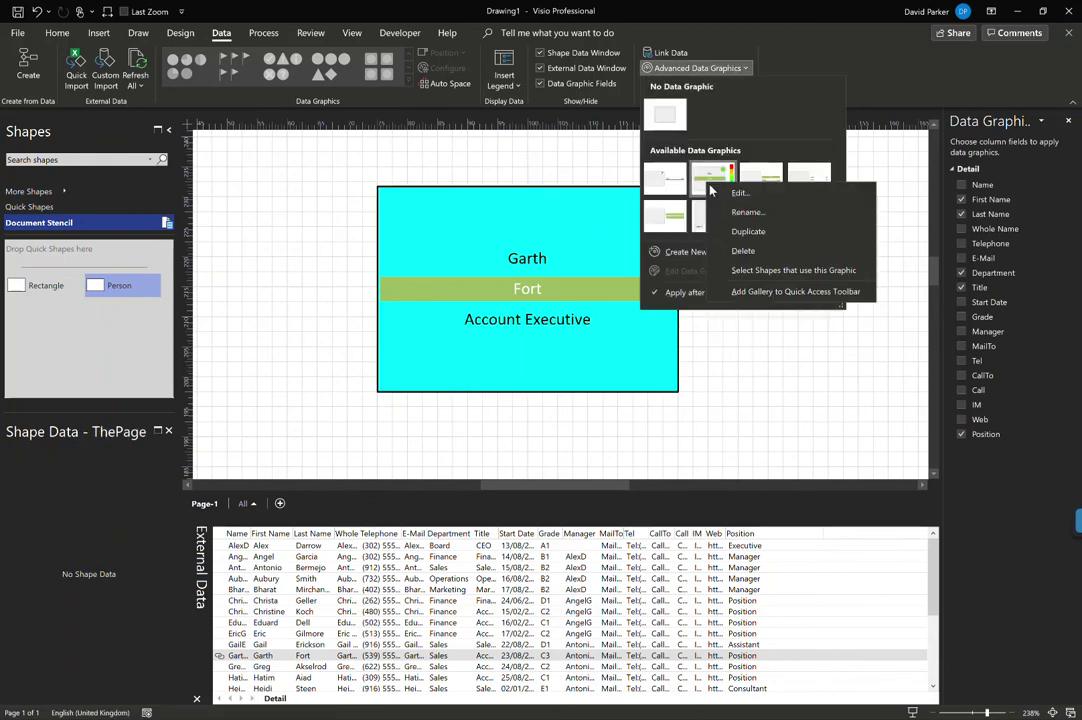
{"action": "left_click", "coordinate": [747, 215]}
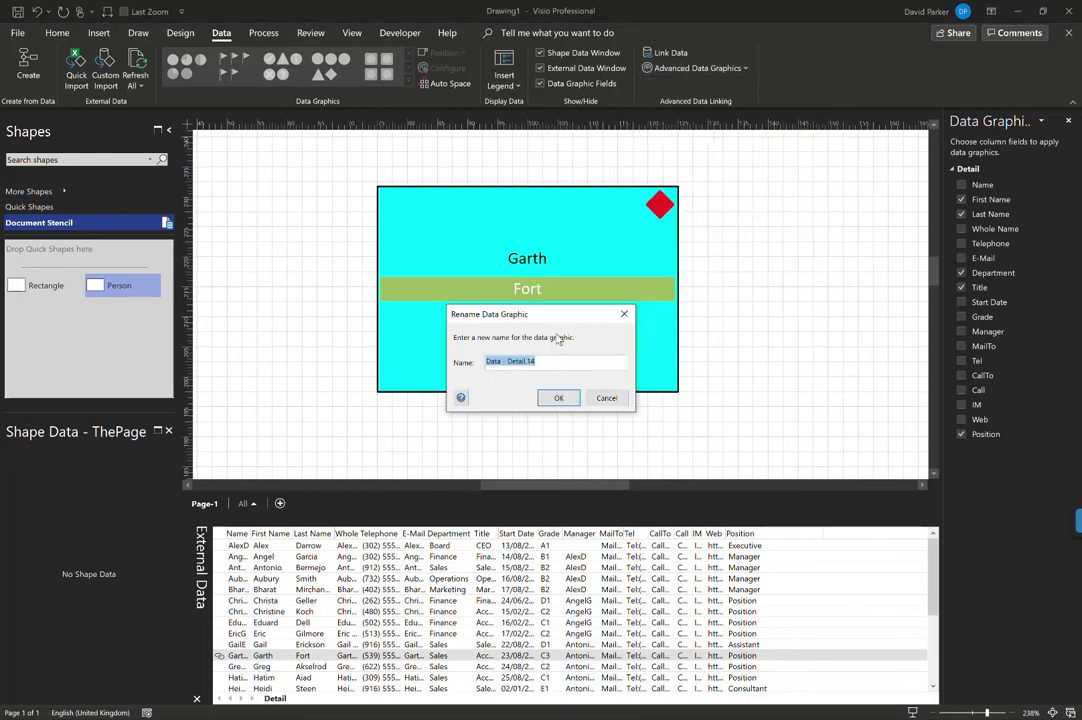
{"action": "type", "text": "DG"}
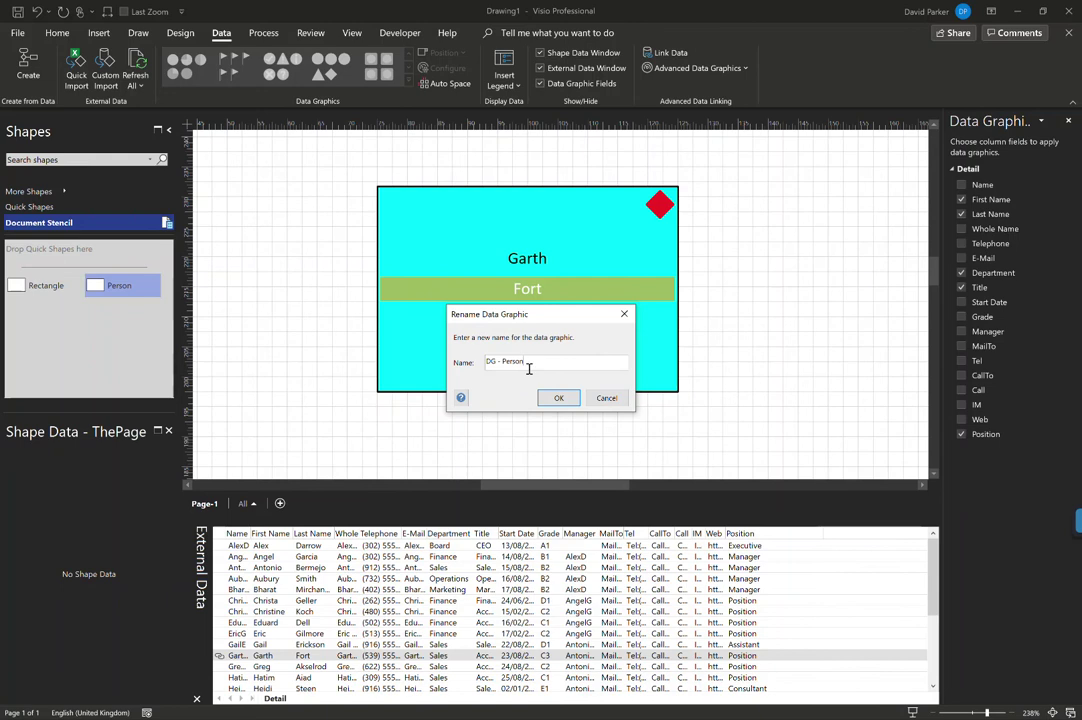
{"action": "type", "text": " - Person"}
{"action": "left_click", "coordinate": [559, 398]}
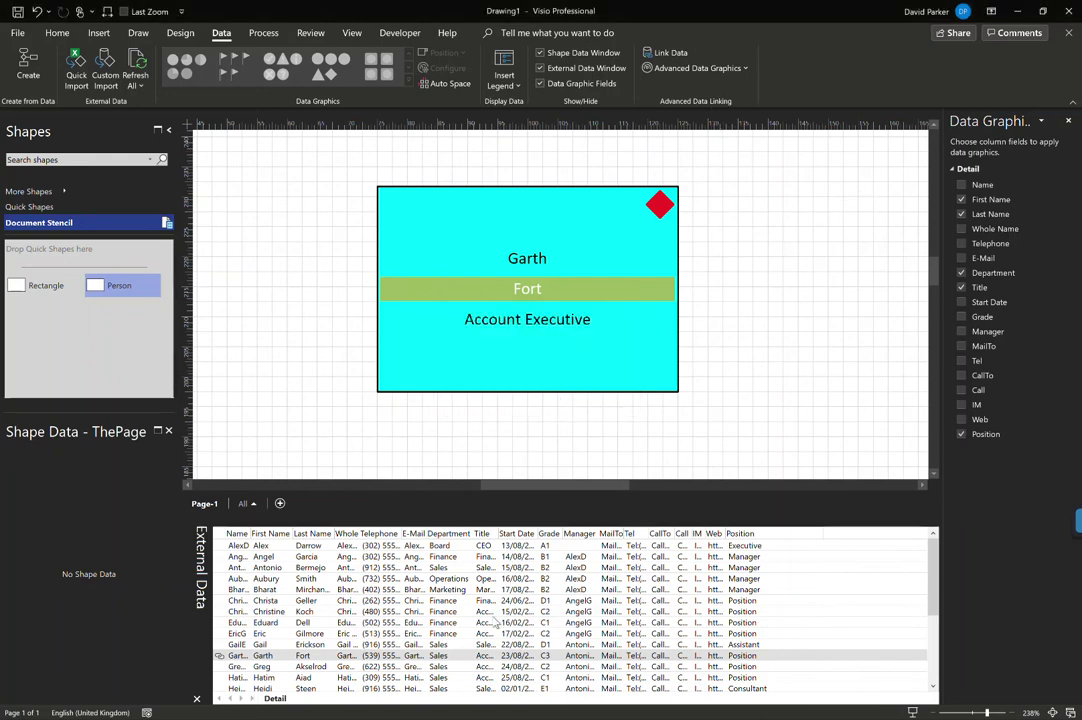
{"action": "left_click", "coordinate": [262, 613]}
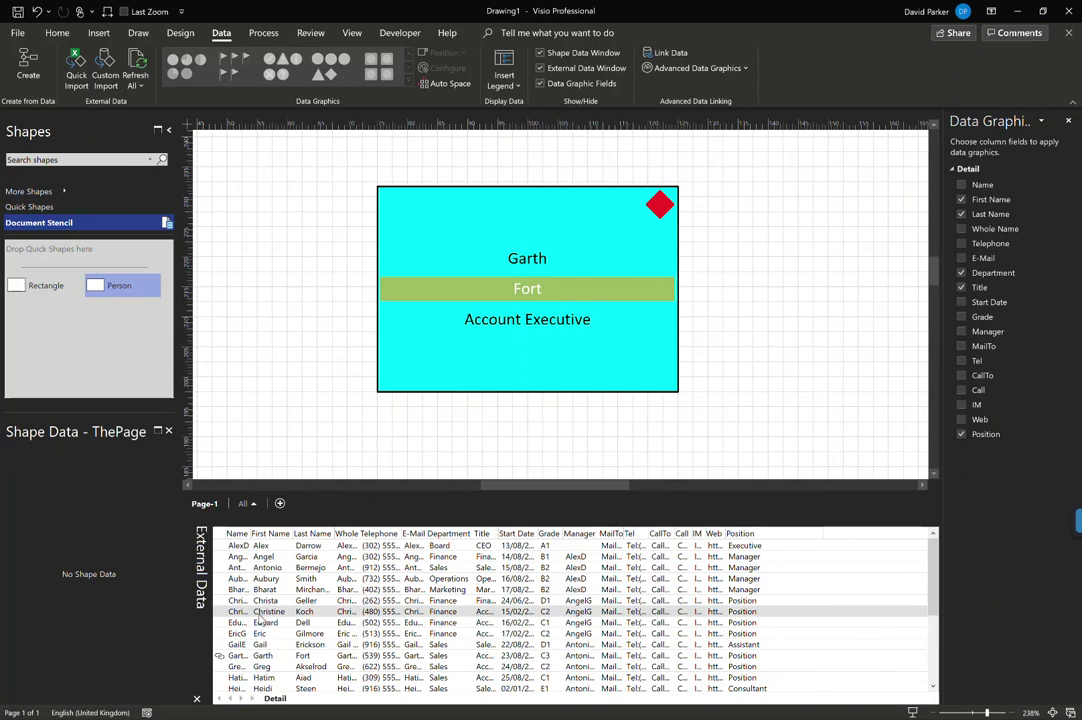
- Drag the Accountant and Sales Assistant rows onto the page, keeping the existing shape's link
{"action": "left_click_drag", "start_coordinate": [262, 617], "coordinate": [833, 362]}
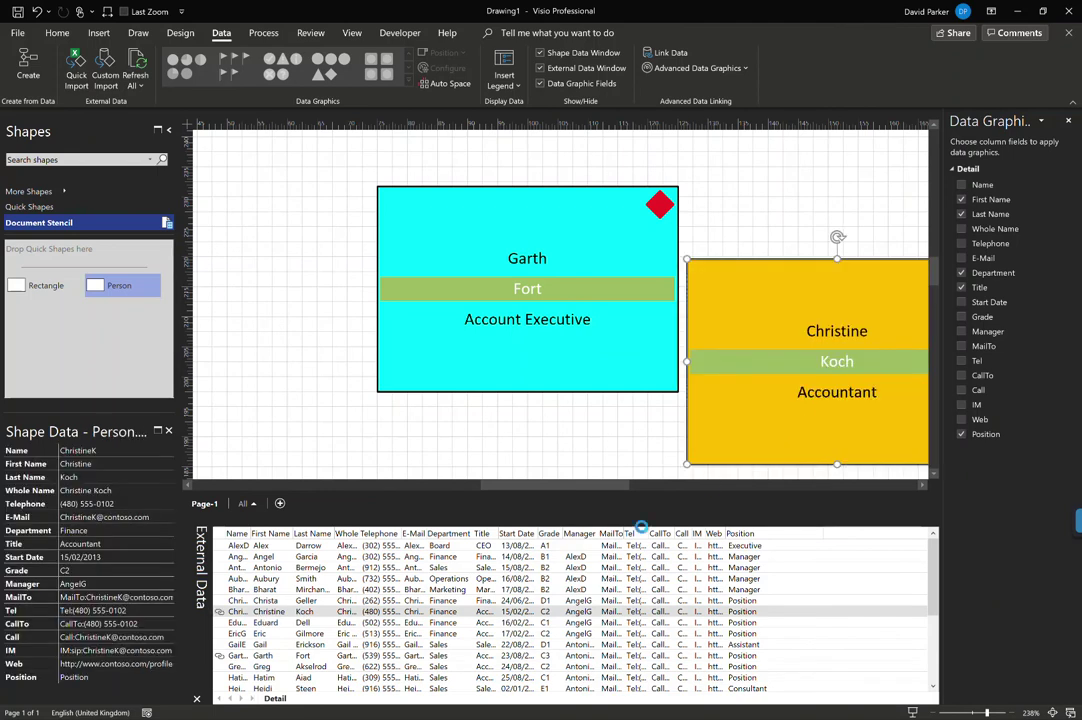
{"action": "left_click", "coordinate": [346, 624]}
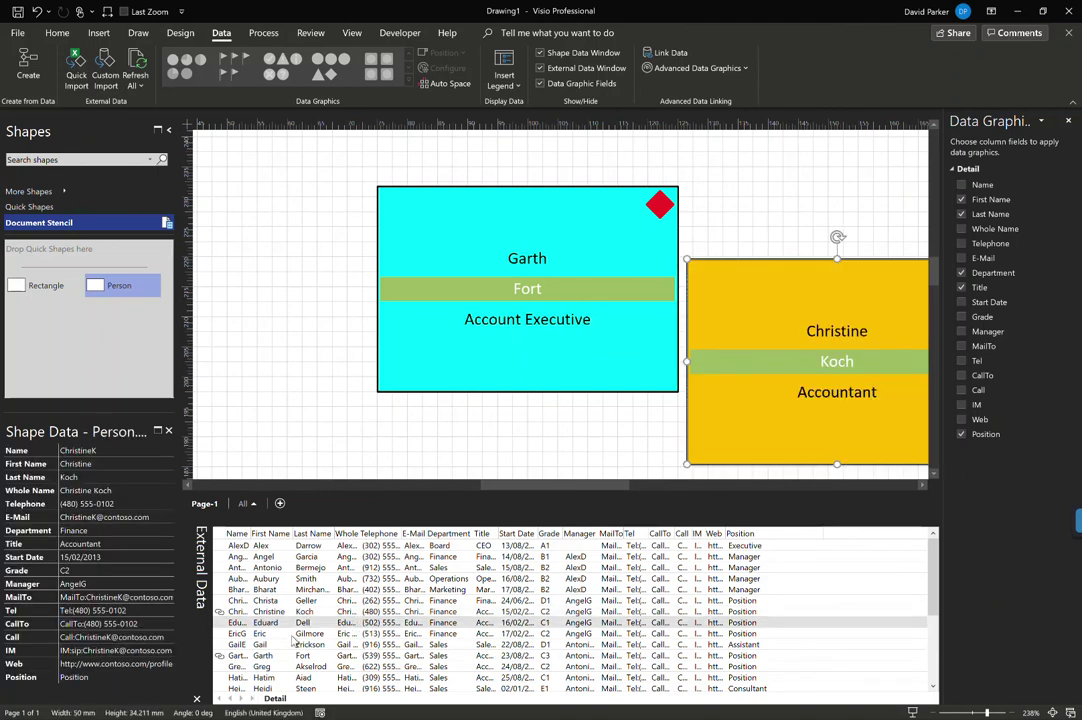
{"action": "left_click_drag", "start_coordinate": [295, 637], "coordinate": [645, 379]}
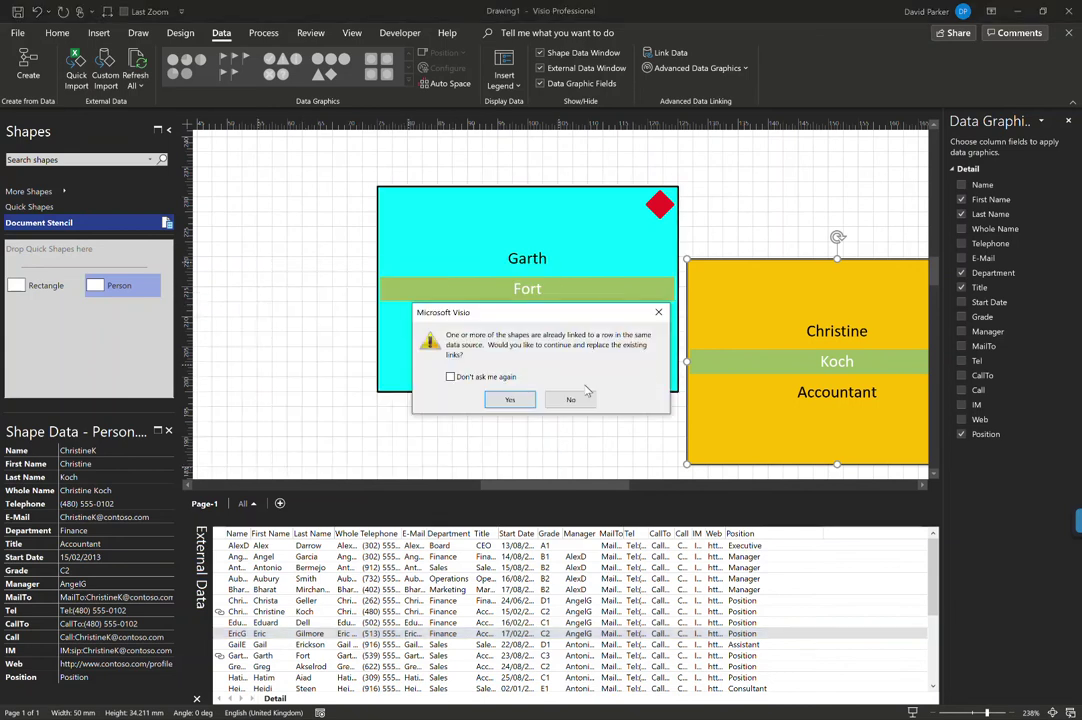
{"action": "left_click", "coordinate": [570, 399]}
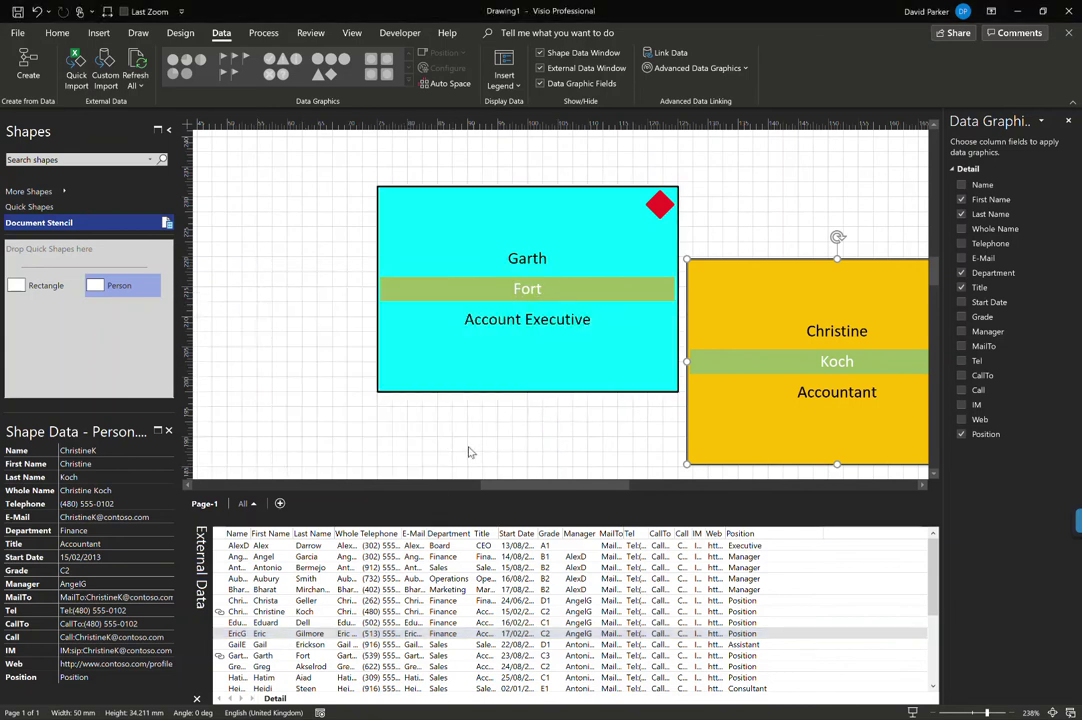
{"action": "scroll", "coordinate": [470, 452], "scroll_direction": "down", "scroll_amount": 3}
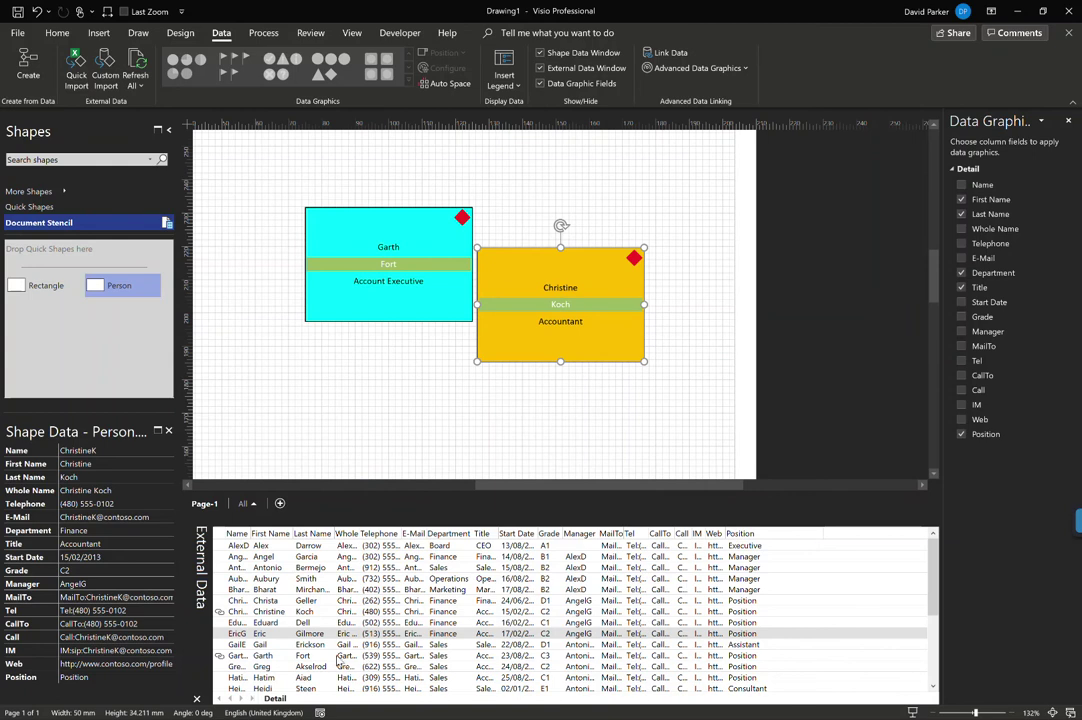
{"action": "left_click_drag", "start_coordinate": [340, 645], "coordinate": [320, 403]}
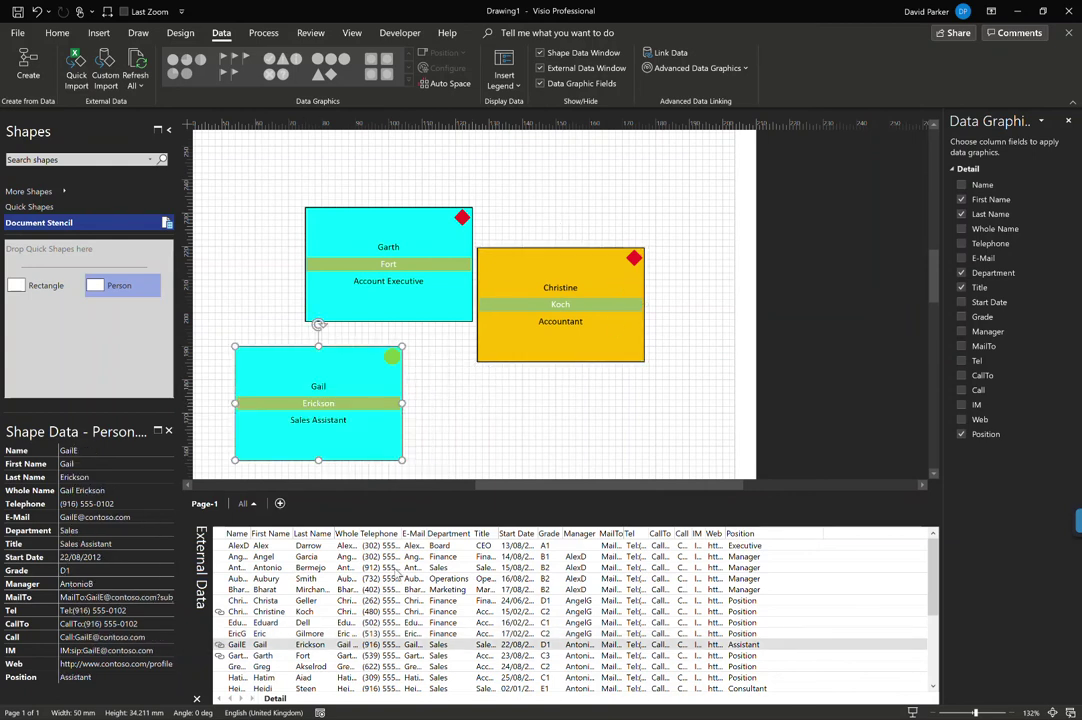
{"action": "left_click", "coordinate": [671, 192]}
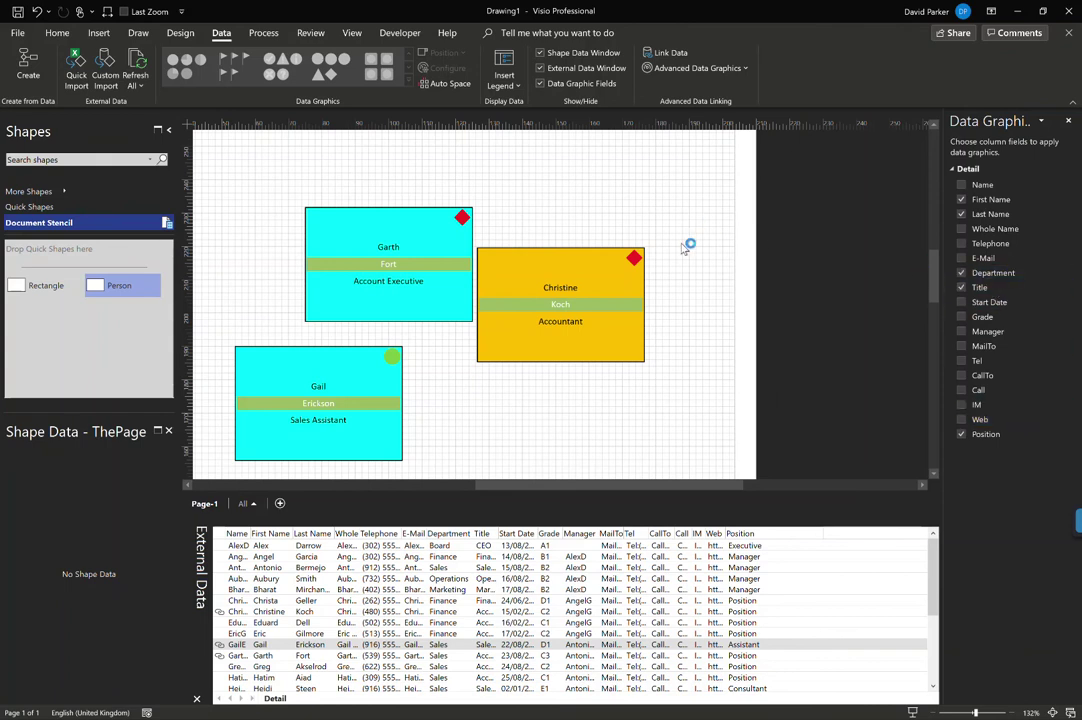
- Open the DG - Person data graphic for editing
{"action": "left_click", "coordinate": [746, 68]}
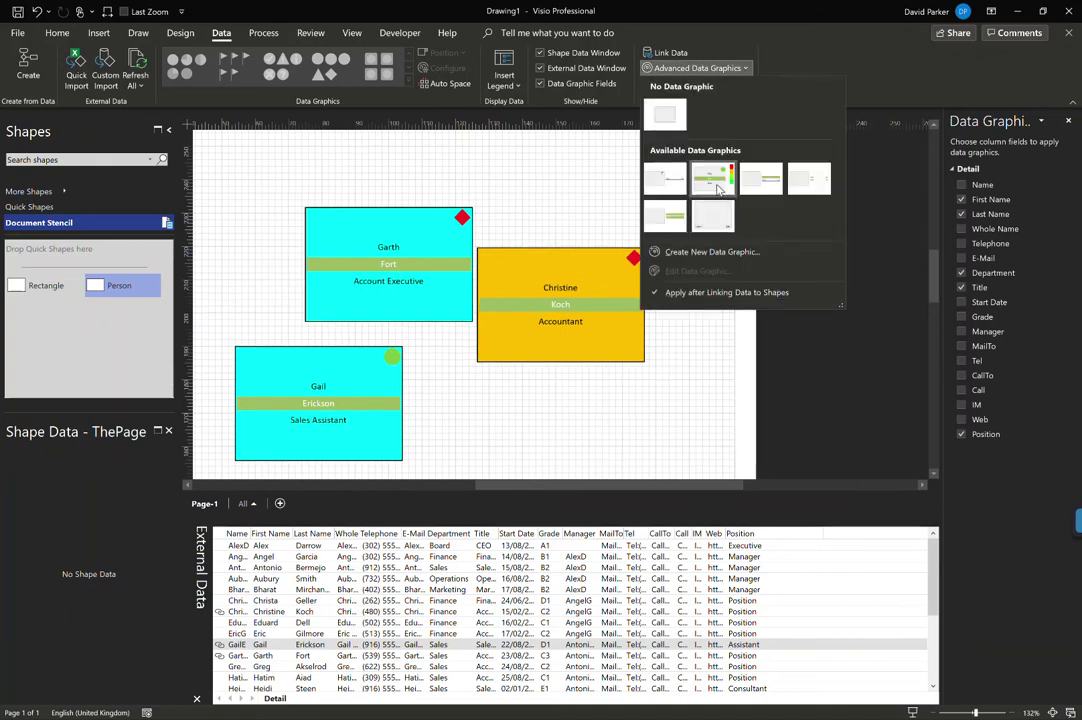
{"action": "right_click", "coordinate": [722, 191]}
{"action": "left_click", "coordinate": [745, 195]}
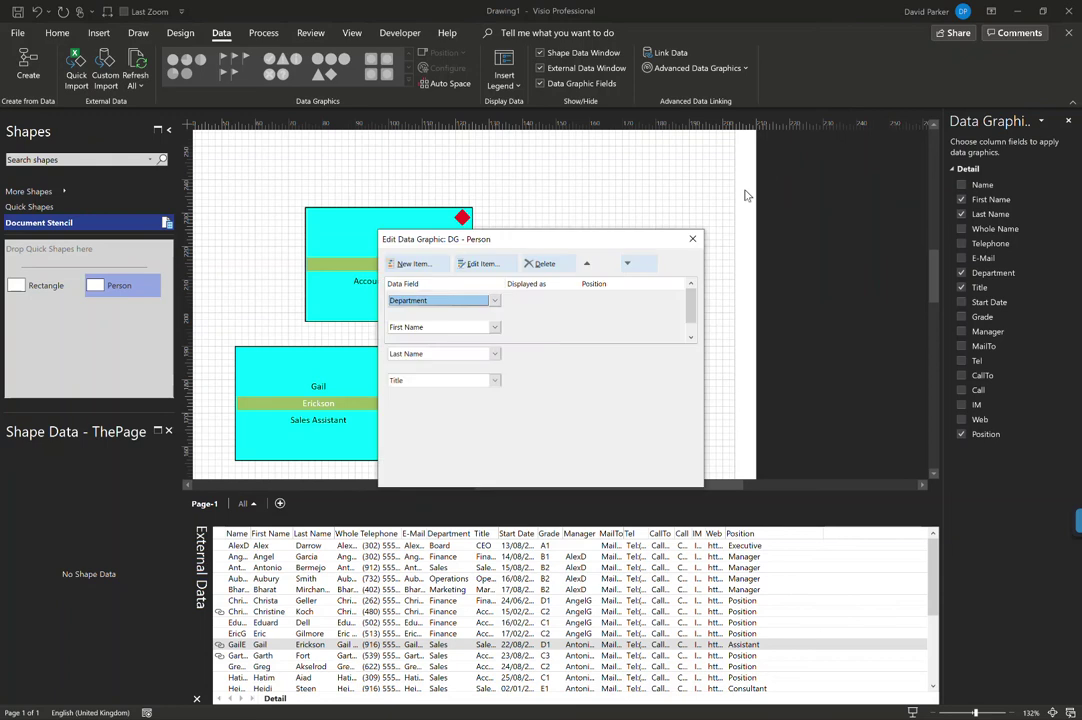
{"action": "left_click_drag", "start_coordinate": [518, 232], "coordinate": [701, 180]}
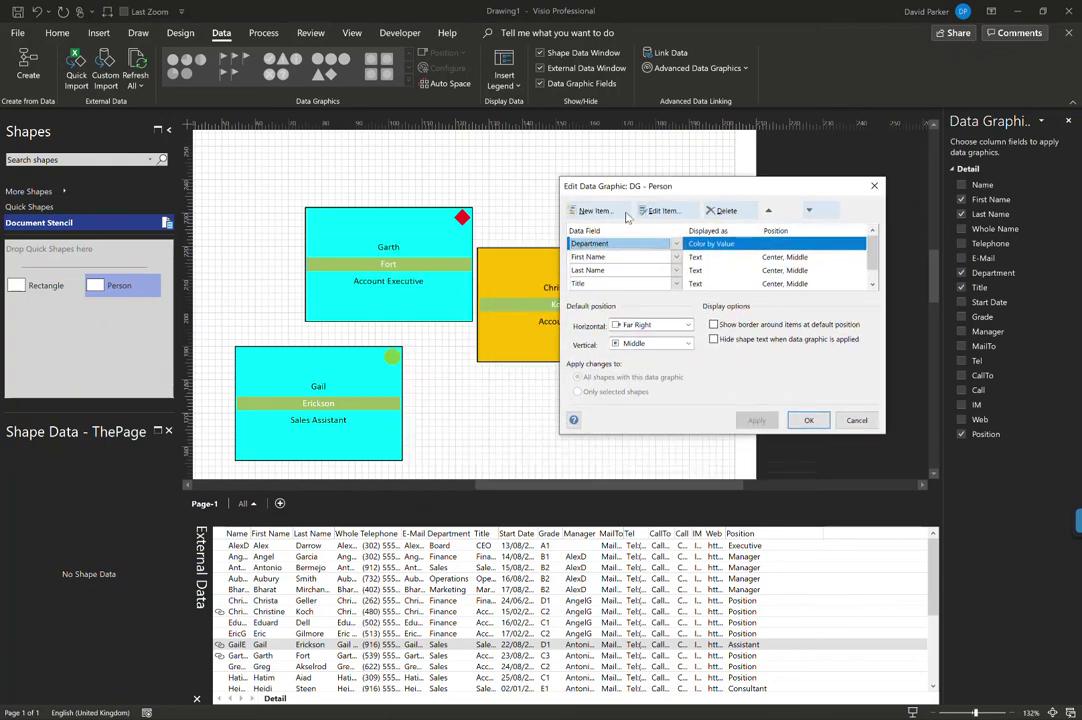
- Add a new Department item displayed as Heading 3 text
{"action": "left_click", "coordinate": [597, 211]}
{"action": "left_click", "coordinate": [512, 242]}
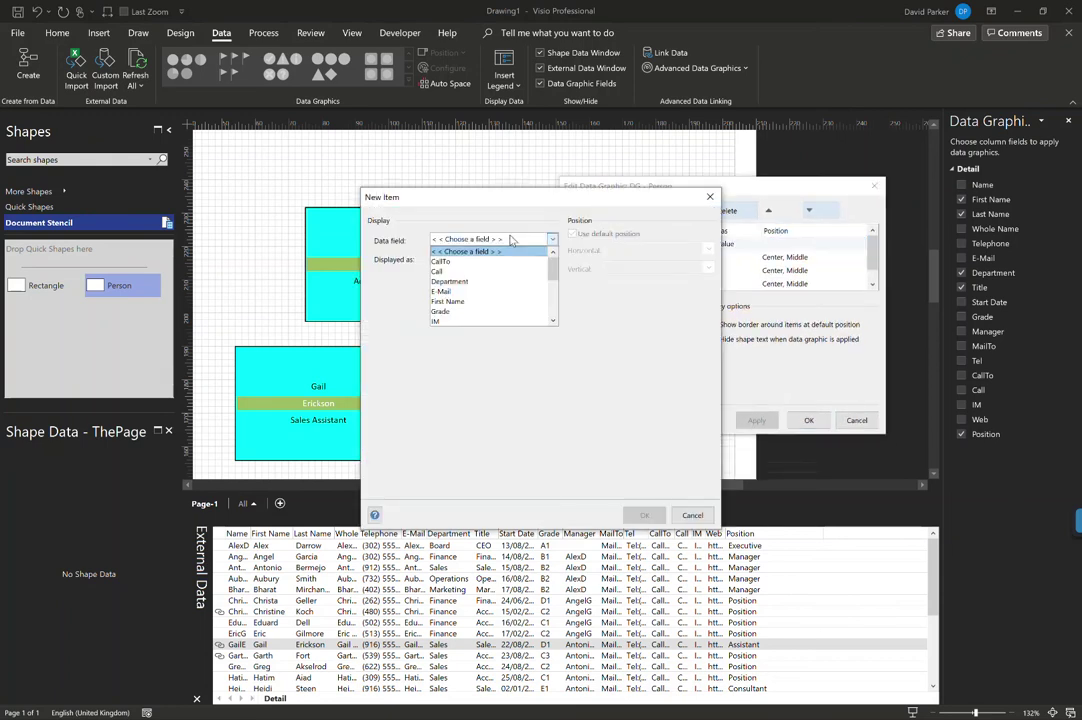
{"action": "left_click", "coordinate": [500, 281]}
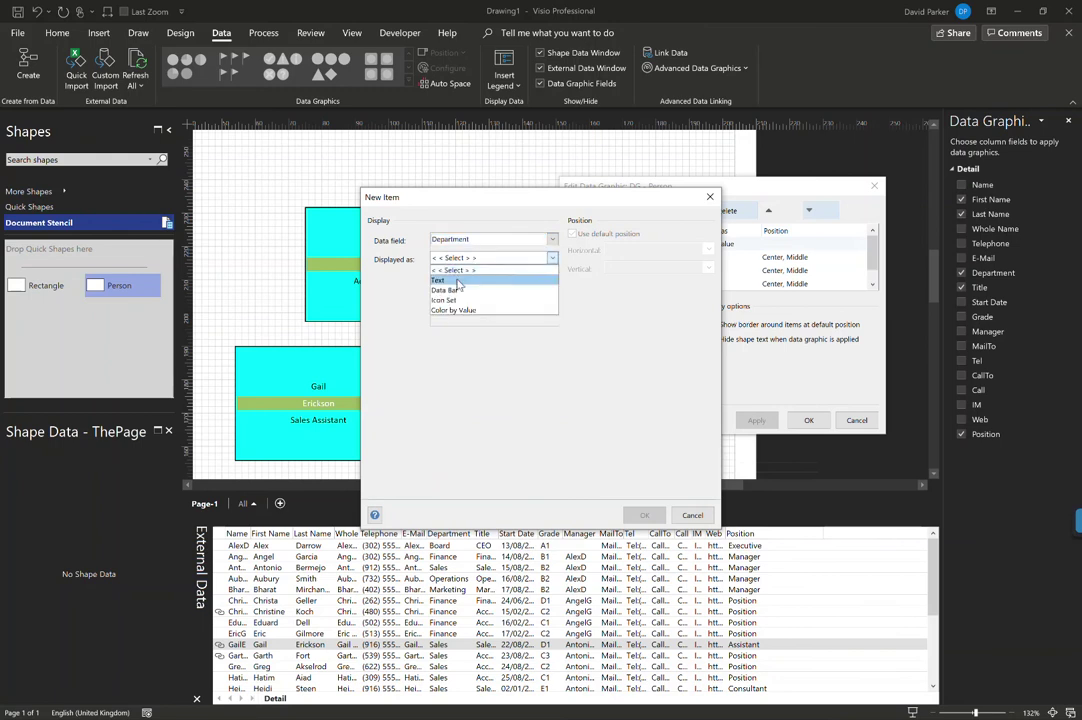
{"action": "left_click", "coordinate": [457, 282]}
{"action": "left_click", "coordinate": [495, 284]}
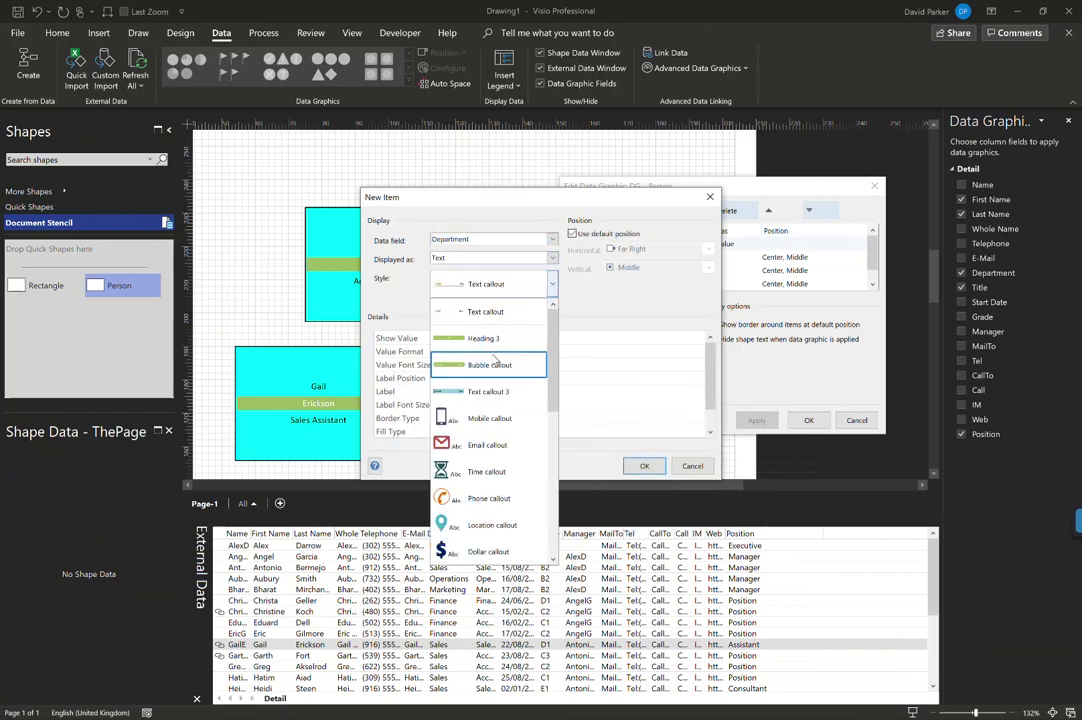
{"action": "left_click", "coordinate": [490, 340]}
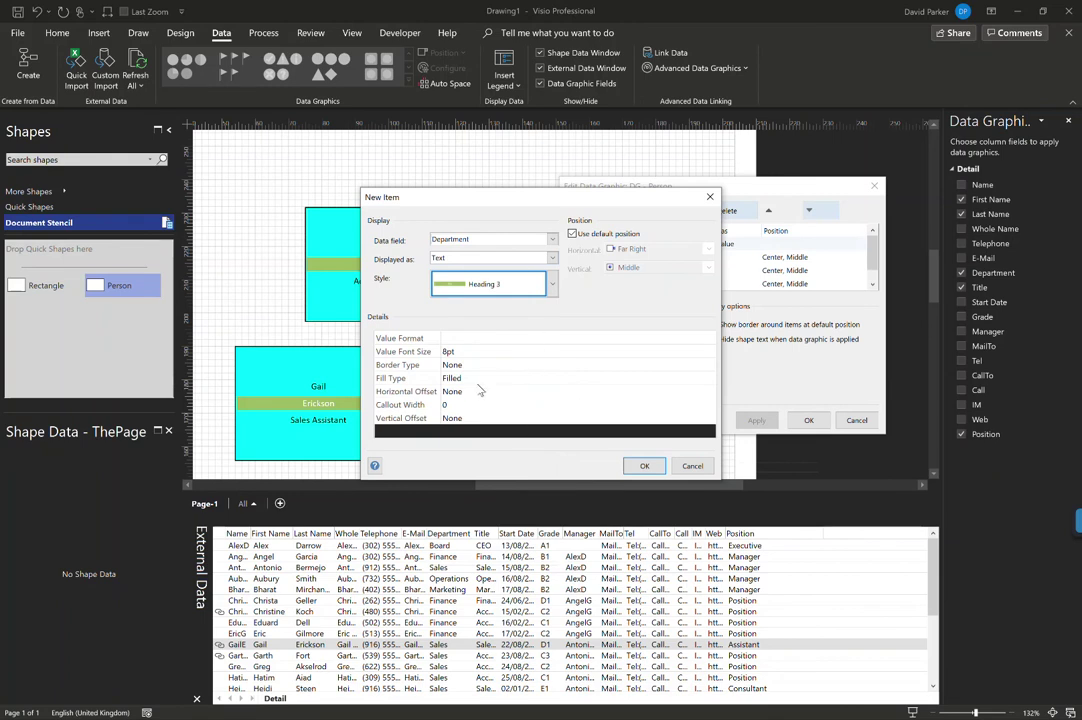
{"action": "left_click", "coordinate": [531, 377]}
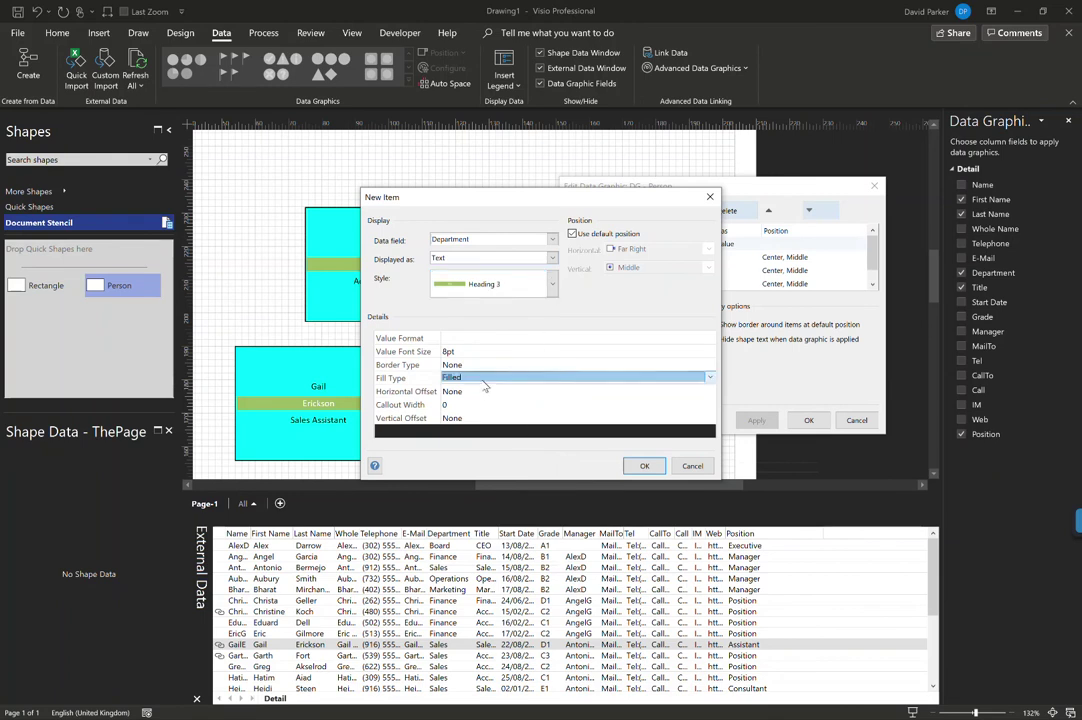
- Place the Department label at Right, Bottom with callout width 1 and confirm
{"action": "left_click", "coordinate": [598, 234]}
{"action": "left_click", "coordinate": [662, 249]}
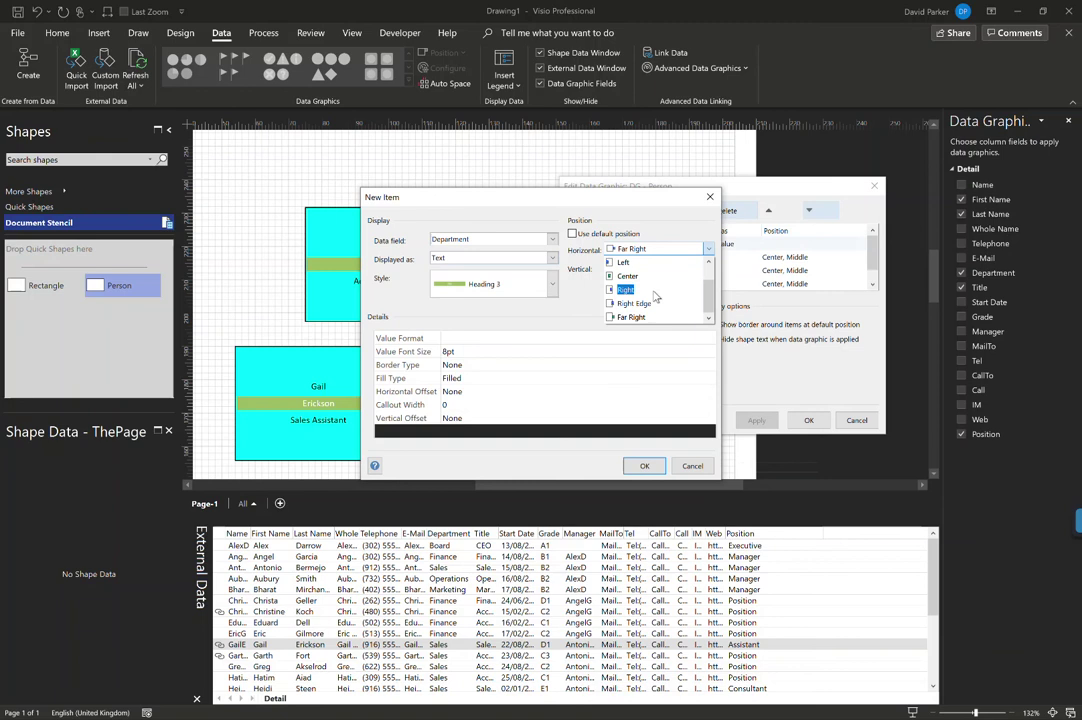
{"action": "left_click", "coordinate": [656, 292]}
{"action": "left_click", "coordinate": [685, 268]}
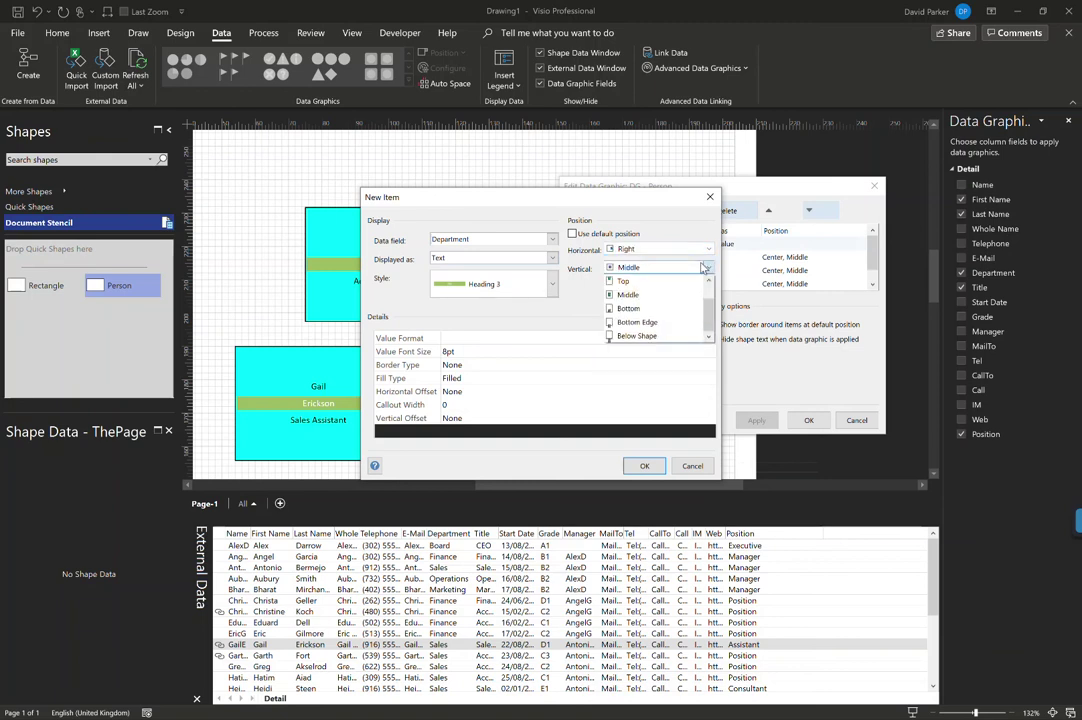
{"action": "left_click", "coordinate": [657, 311]}
{"action": "left_click", "coordinate": [456, 405]}
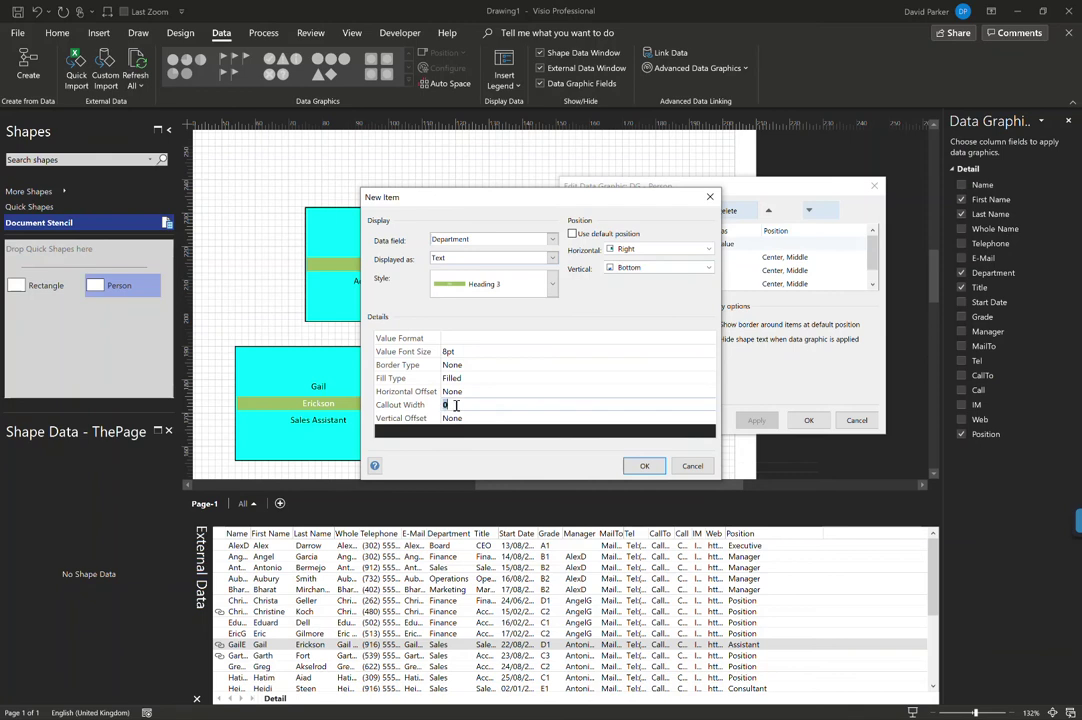
{"action": "type", "text": "1"}
{"action": "left_click", "coordinate": [644, 469]}
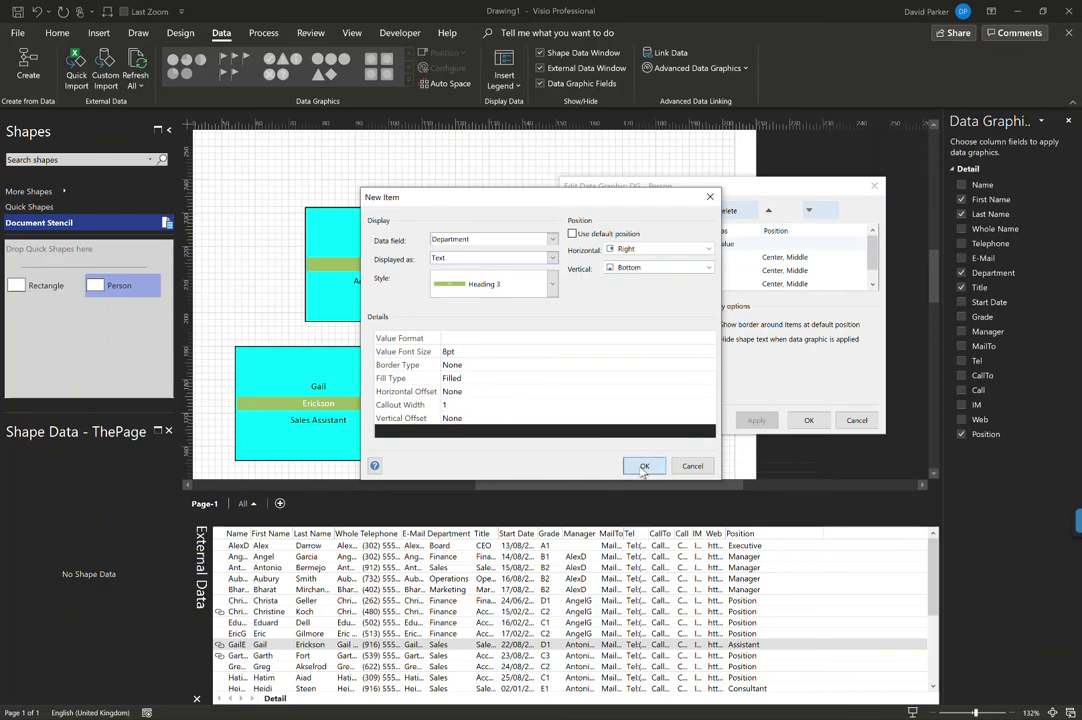
{"action": "left_click", "coordinate": [644, 467]}
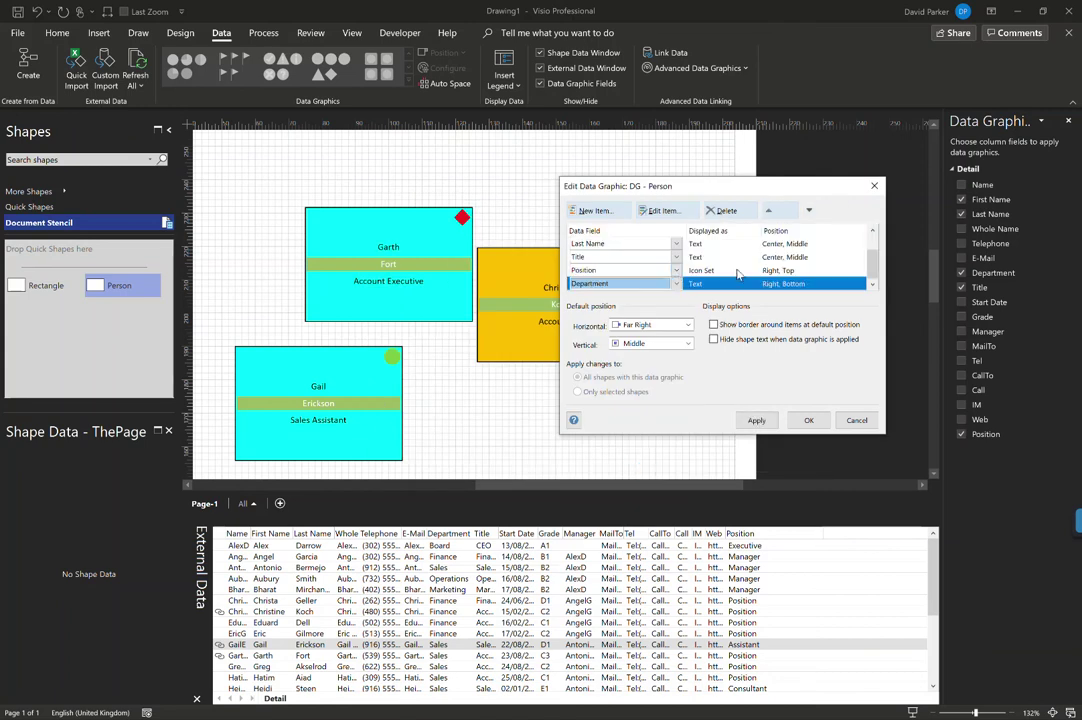
- Apply the department labels to the person shapes
{"action": "left_click", "coordinate": [760, 421]}
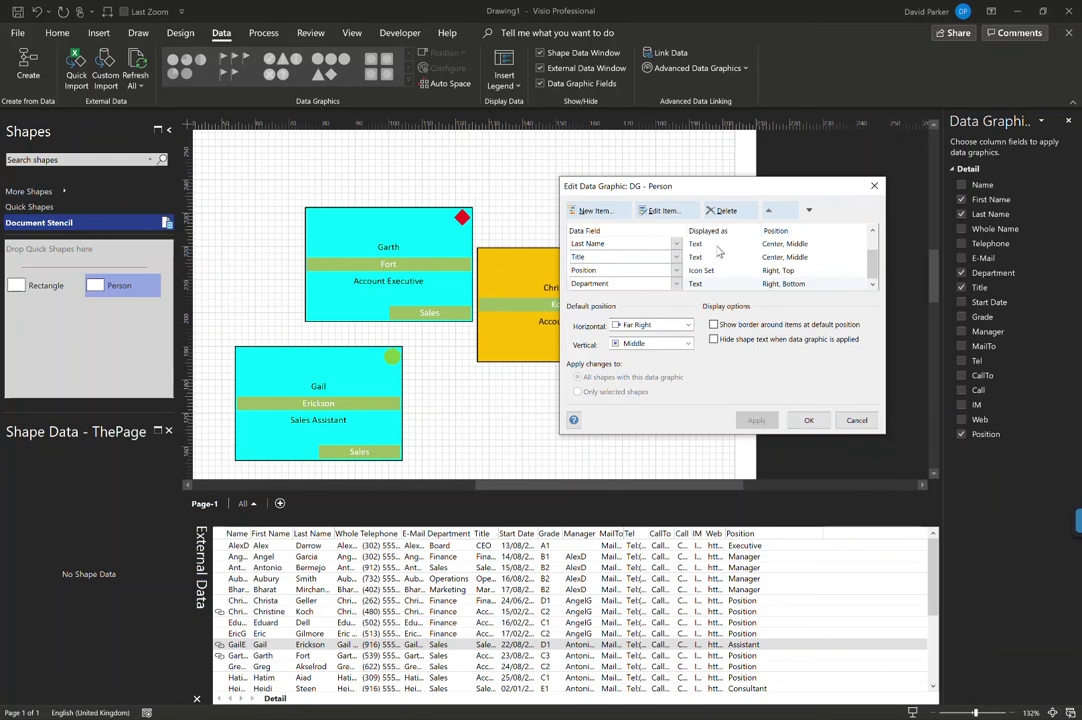
{"action": "left_click_drag", "start_coordinate": [737, 185], "coordinate": [783, 155]}
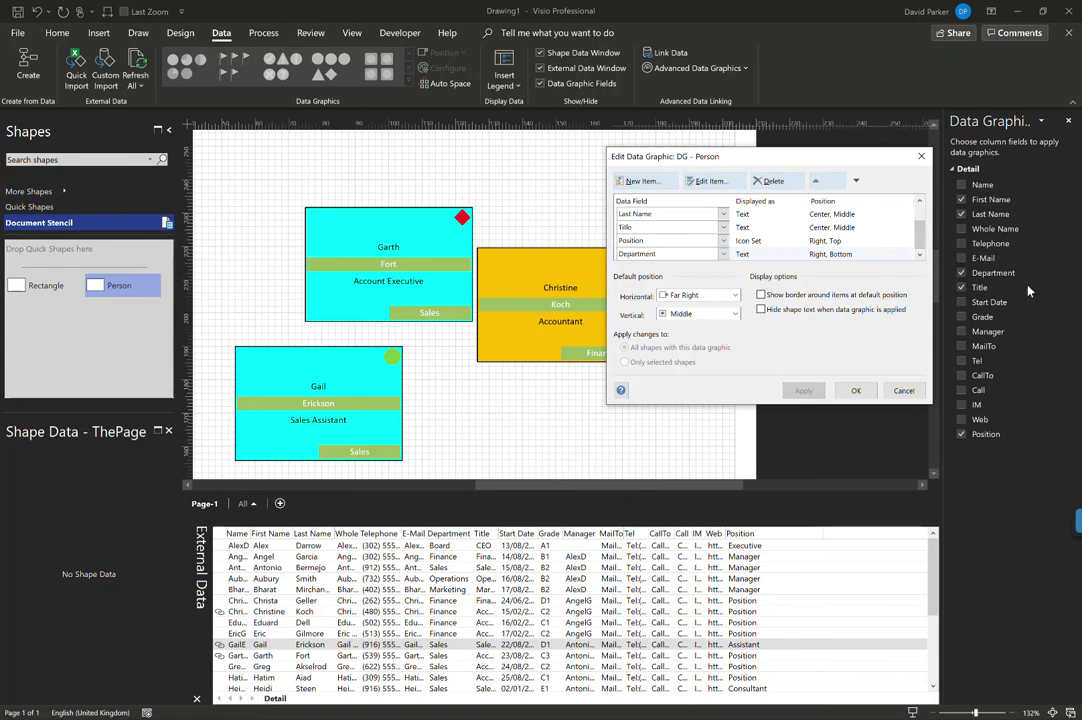
{"action": "left_click_drag", "start_coordinate": [640, 156], "coordinate": [566, 162]}
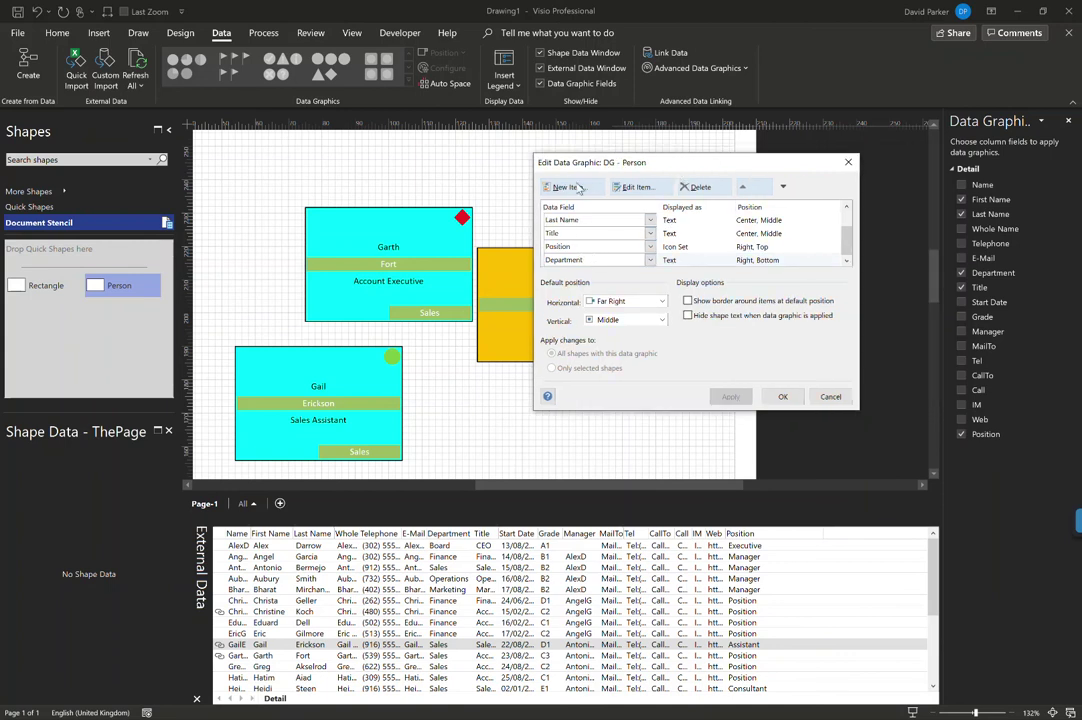
{"action": "left_click", "coordinate": [577, 188]}
- Choose a custom formula as the new item's data field
{"action": "left_click", "coordinate": [493, 238]}
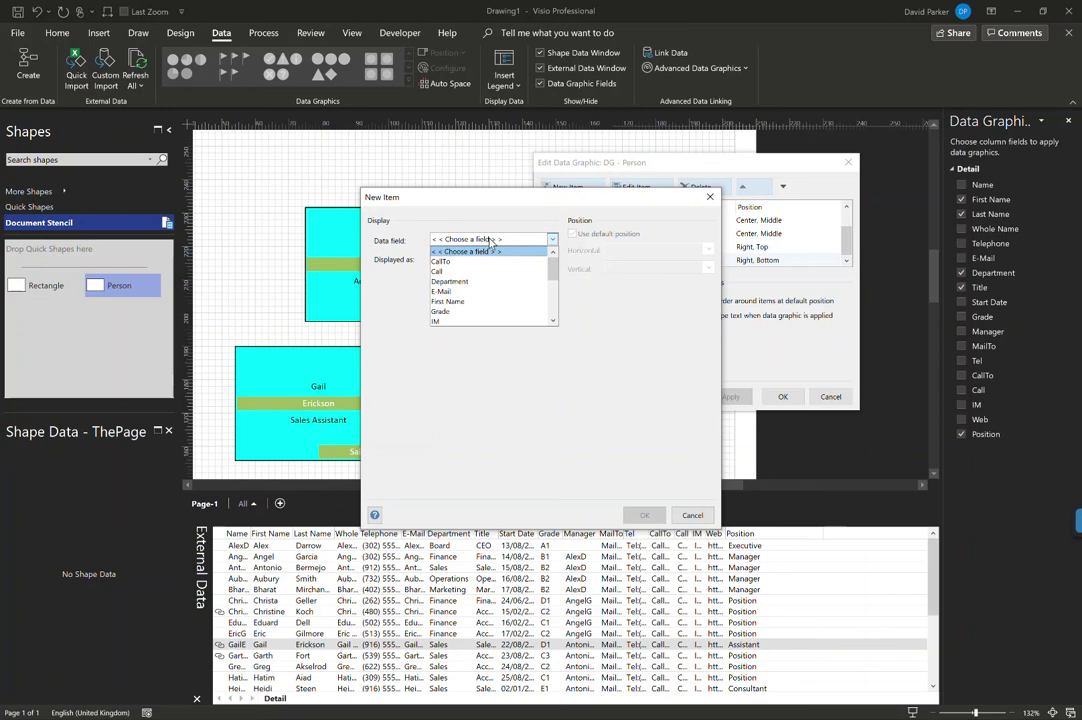
{"action": "scroll", "coordinate": [525, 310], "scroll_direction": "down", "scroll_amount": 4}
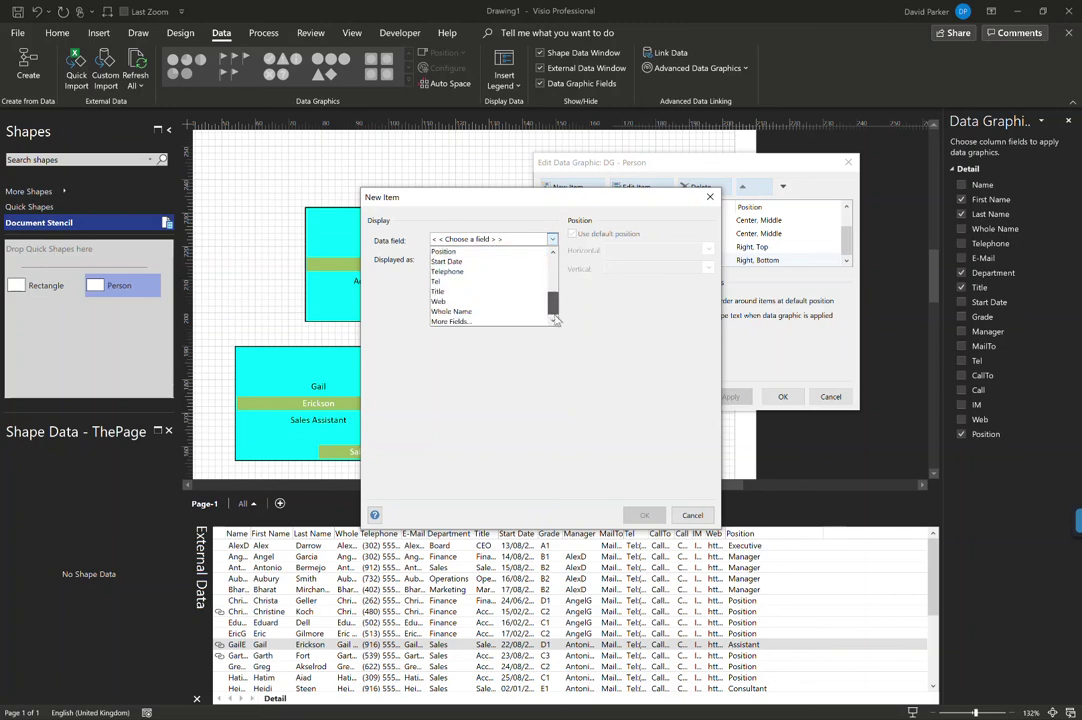
{"action": "left_click", "coordinate": [459, 322]}
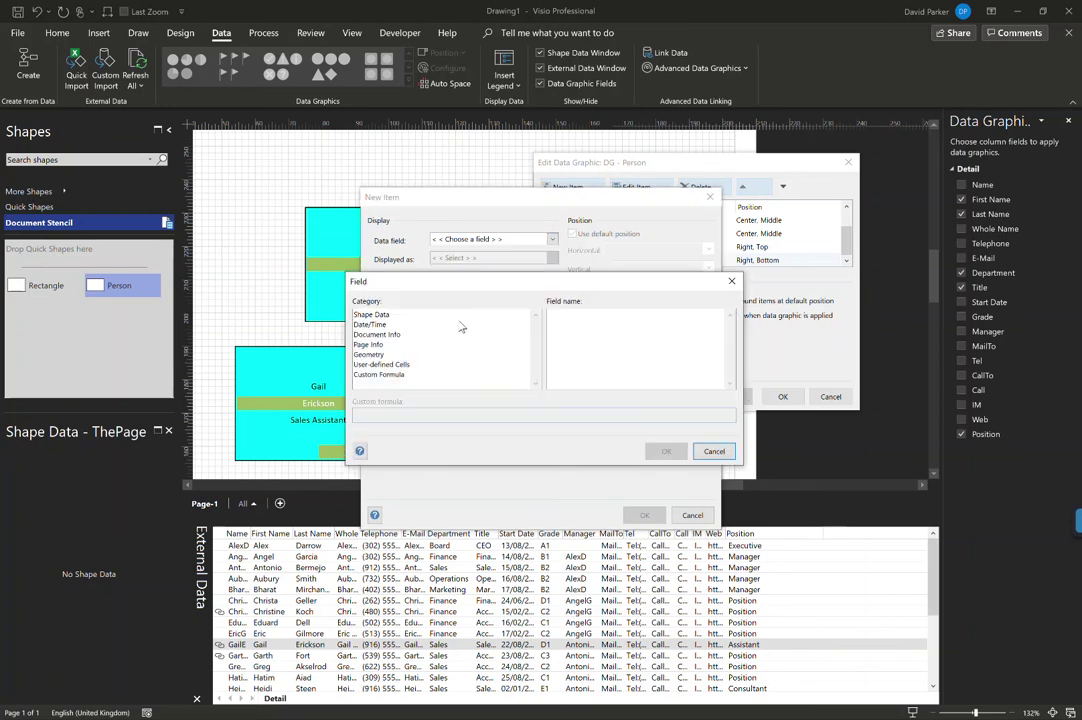
{"action": "left_click", "coordinate": [379, 375]}
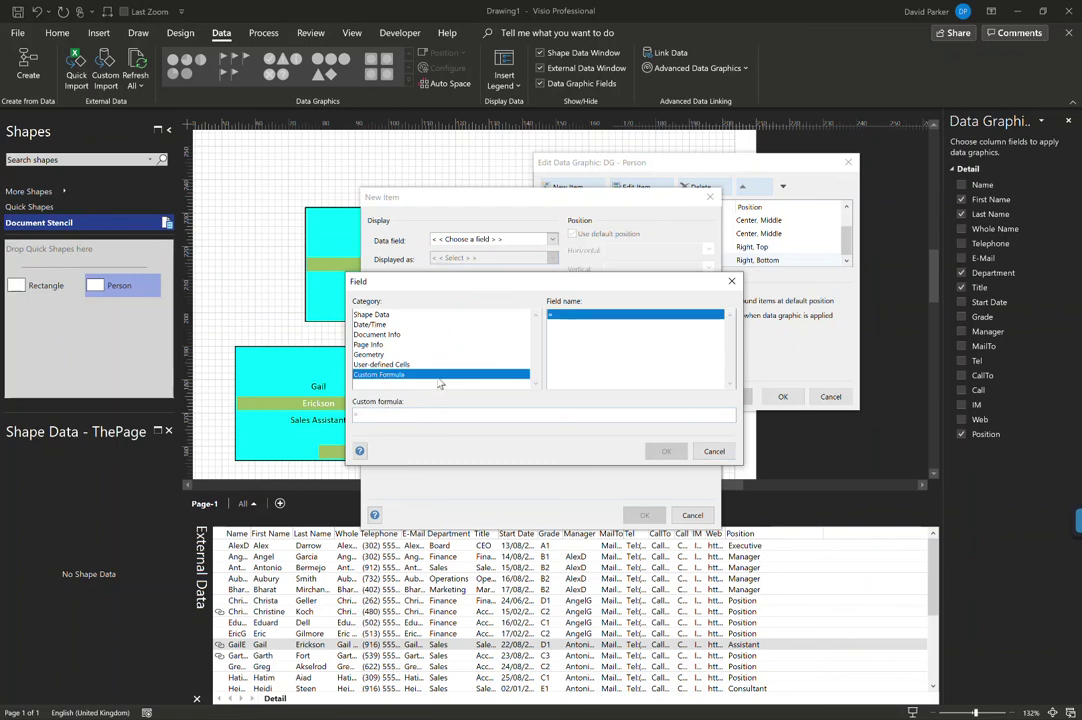
- Enter the formula =LEFT(Prop._VisDM_Grade,1) and confirm it
{"action": "type", "text": "LEFT("}
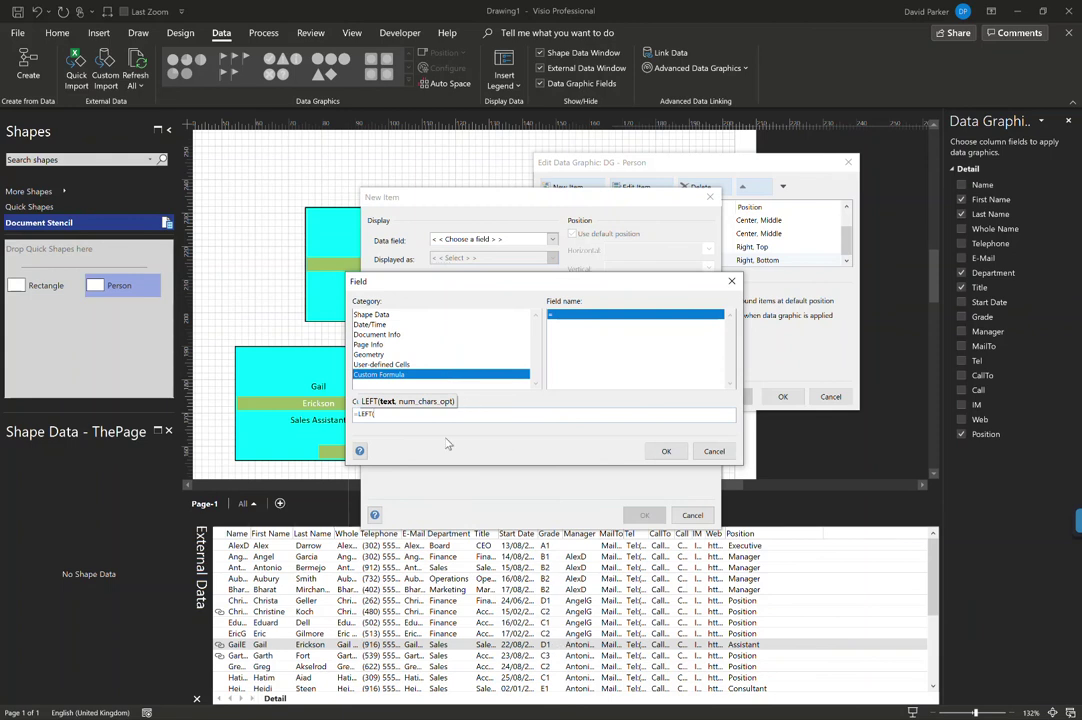
{"action": "type", "text": "Prop."}
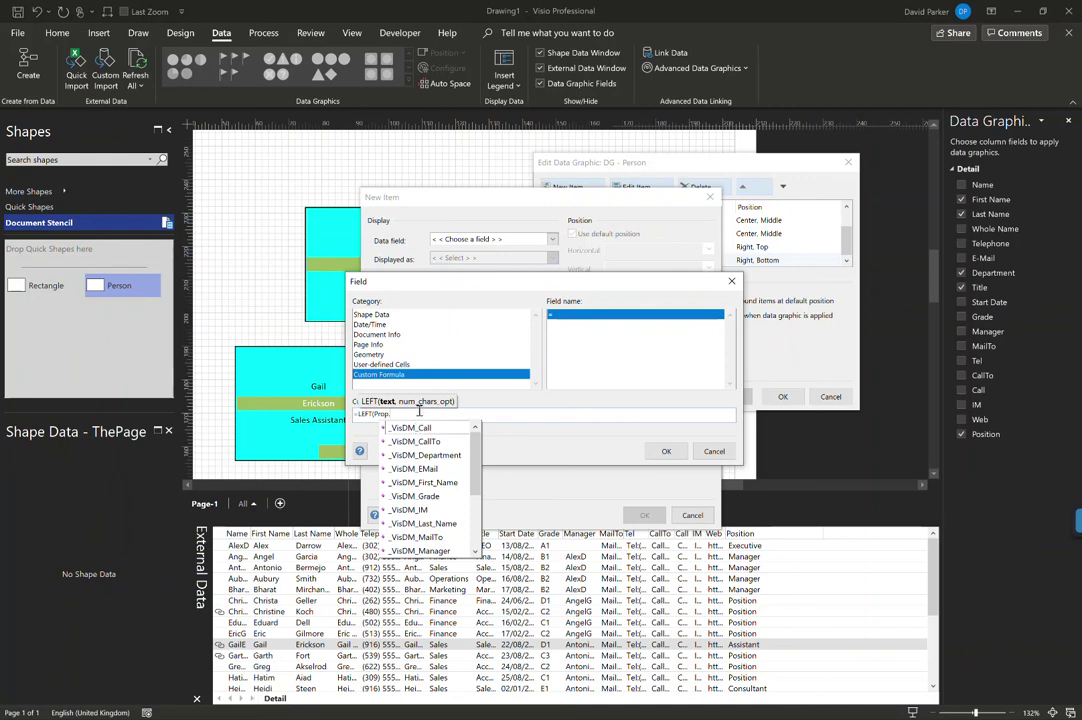
{"action": "left_click_drag", "start_coordinate": [477, 466], "coordinate": [477, 530]}
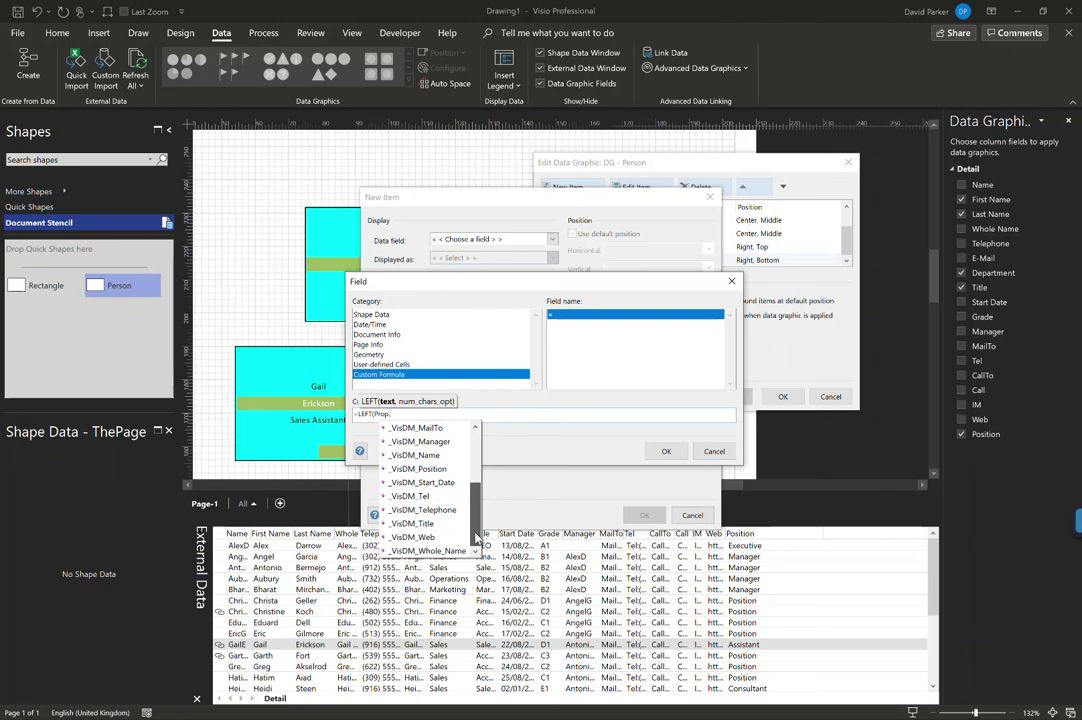
{"action": "mouse_move", "coordinate": [476, 540]}
{"action": "left_mouse_down"}
{"action": "mouse_move", "coordinate": [477, 459]}
{"action": "mouse_move", "coordinate": [477, 535]}
{"action": "left_mouse_up"}
{"action": "left_click_drag", "start_coordinate": [477, 533], "coordinate": [477, 505]}
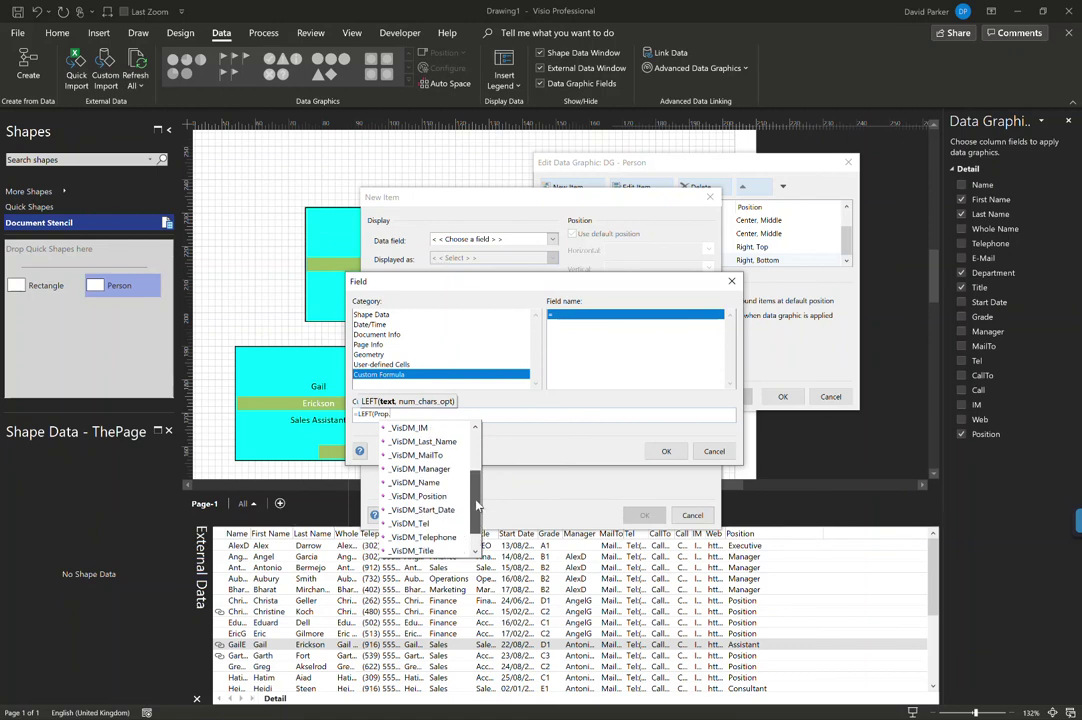
{"action": "scroll", "coordinate": [477, 504], "scroll_direction": "down", "scroll_amount": 1}
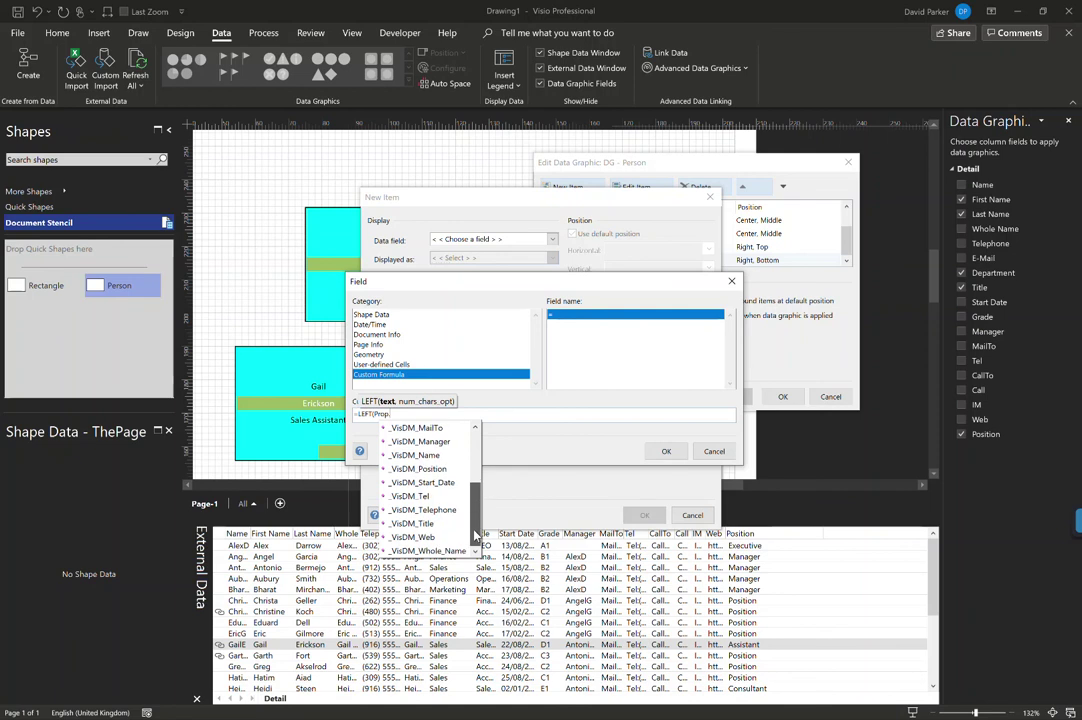
{"action": "scroll", "coordinate": [450, 480], "scroll_direction": "up", "scroll_amount": 2}
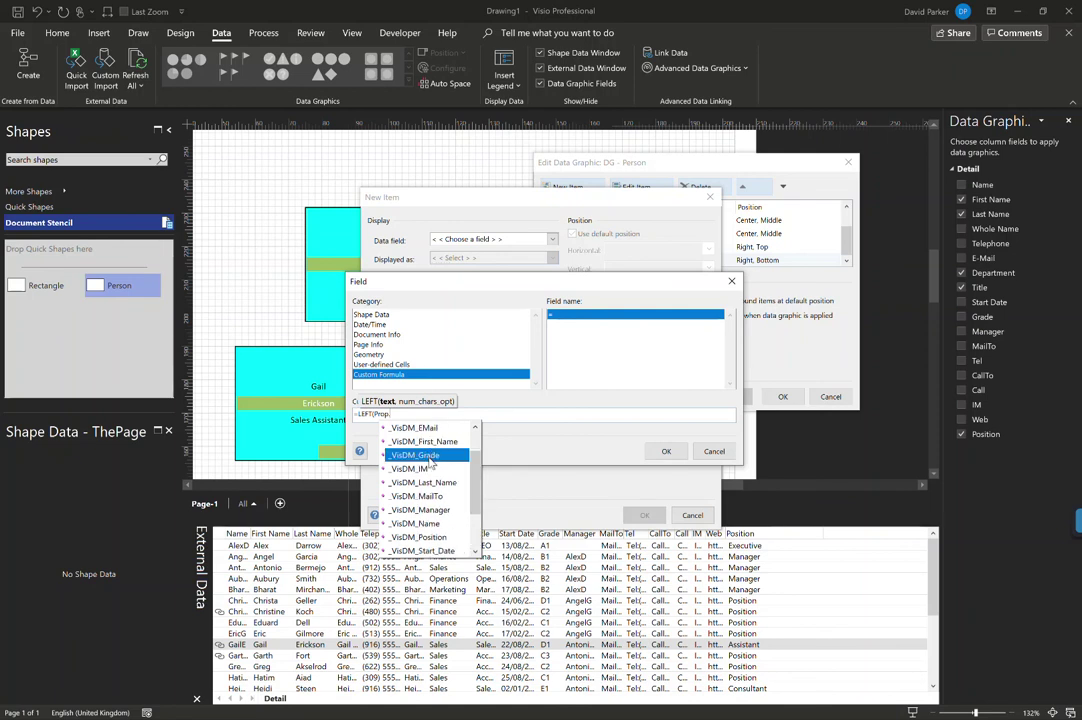
{"action": "double_click", "coordinate": [430, 456]}
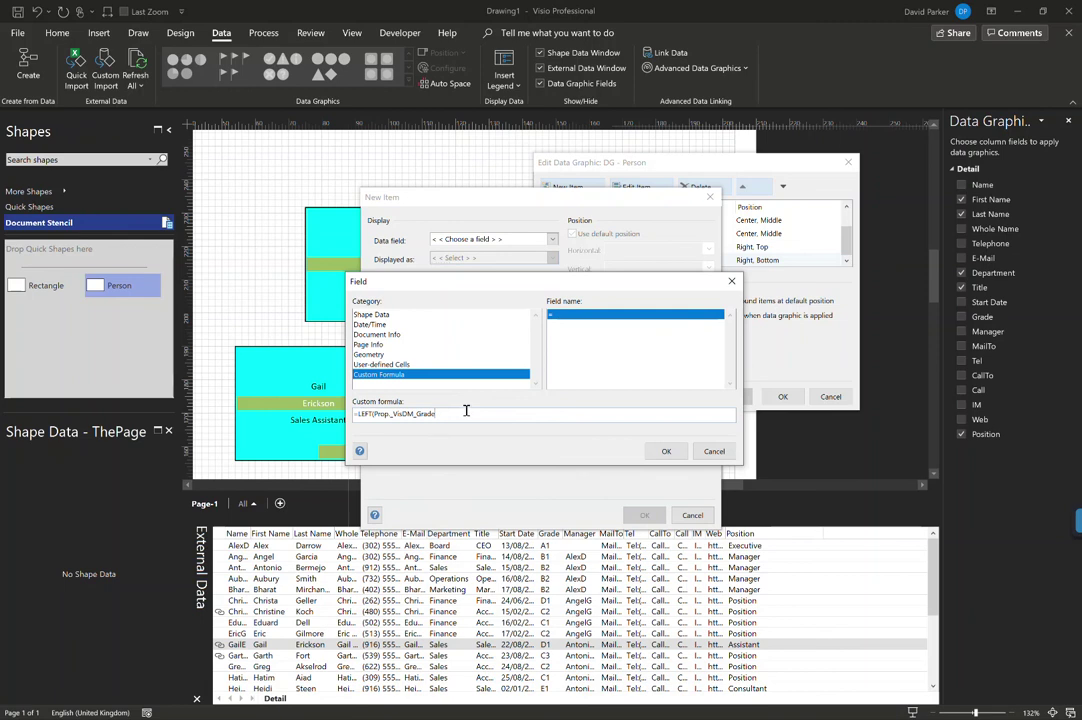
{"action": "type", "text": ",1)"}
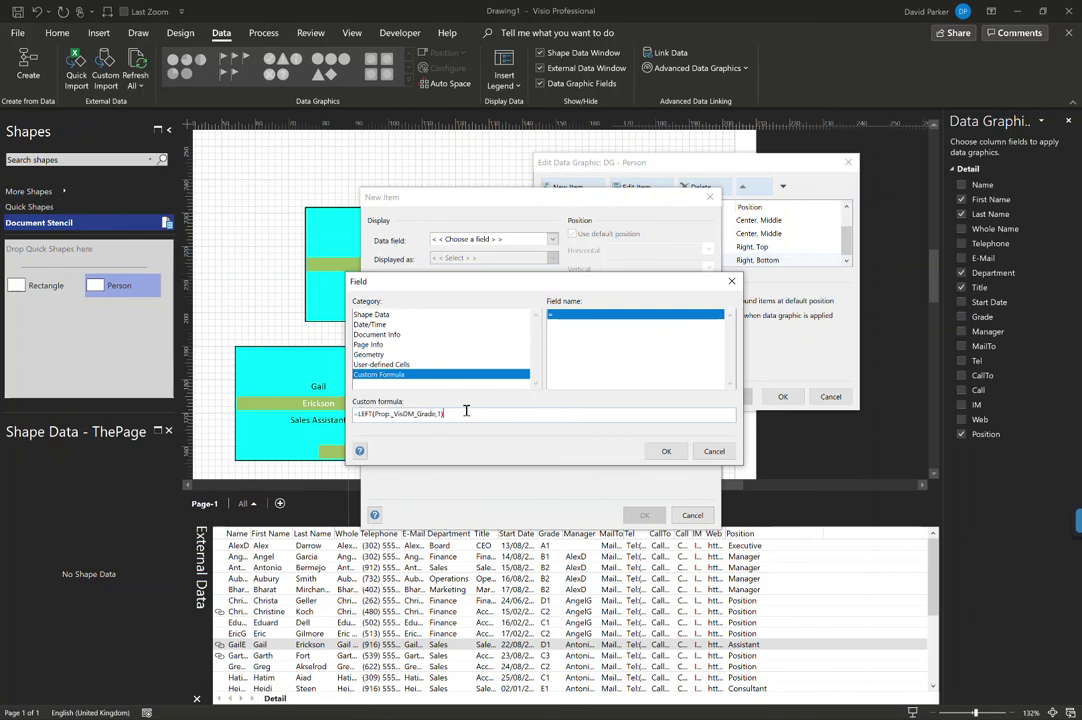
{"action": "left_click", "coordinate": [666, 452]}
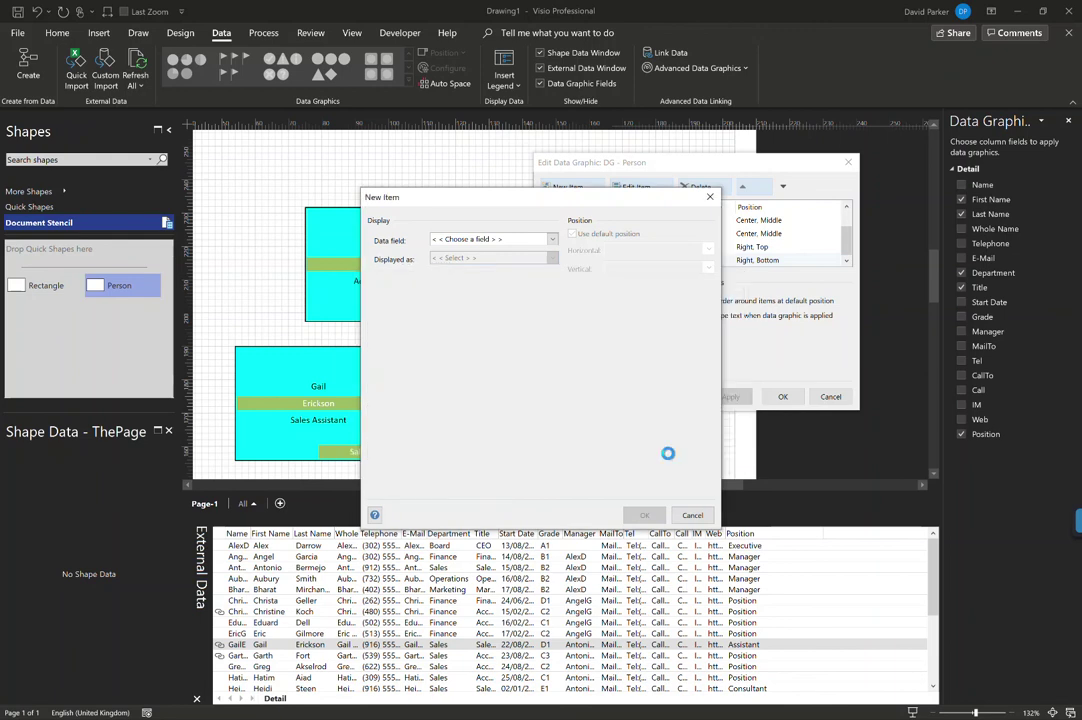
- Display the grade as the squares icon set with rules for letters A to E
{"action": "left_click", "coordinate": [544, 261]}
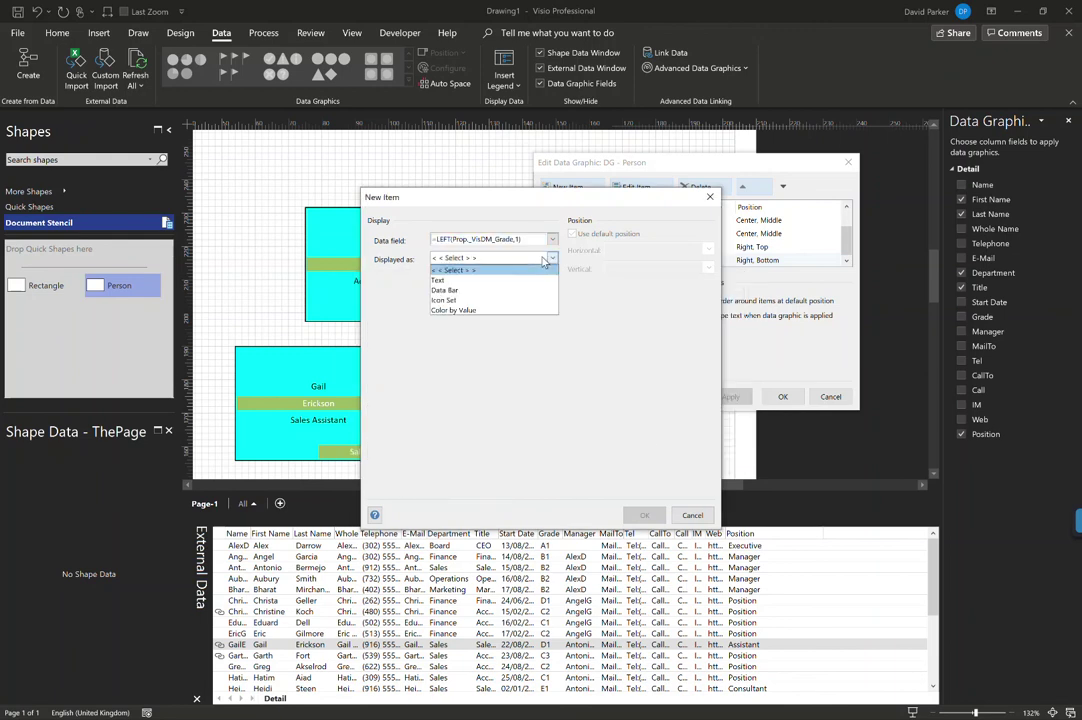
{"action": "left_click", "coordinate": [537, 296]}
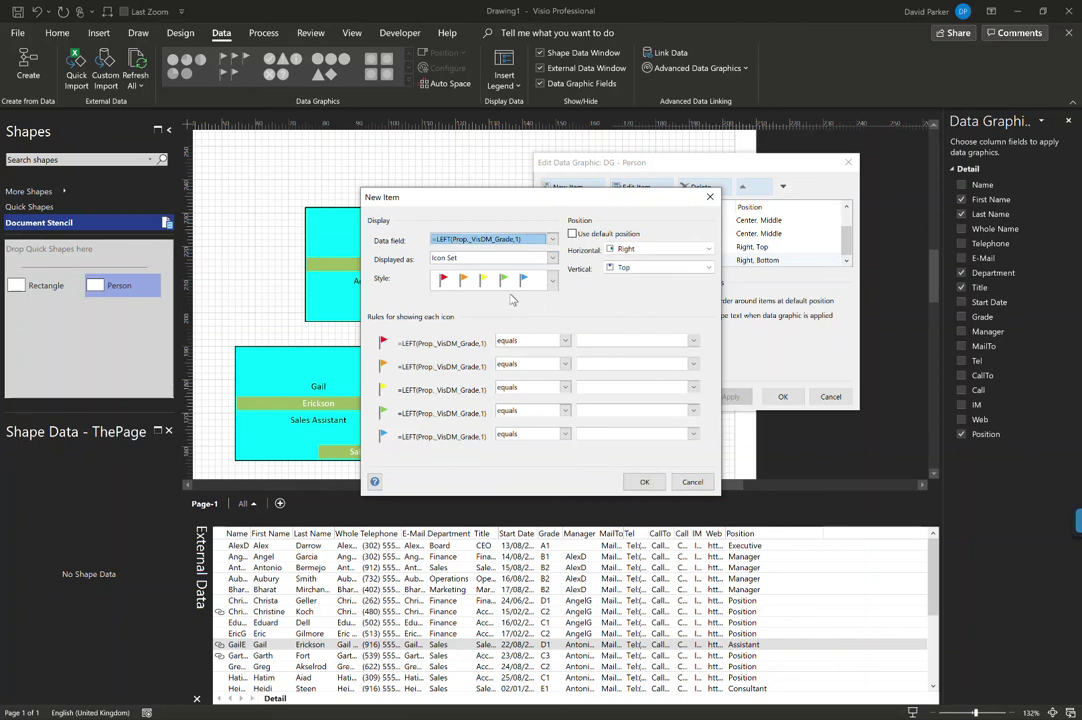
{"action": "left_click", "coordinate": [551, 281]}
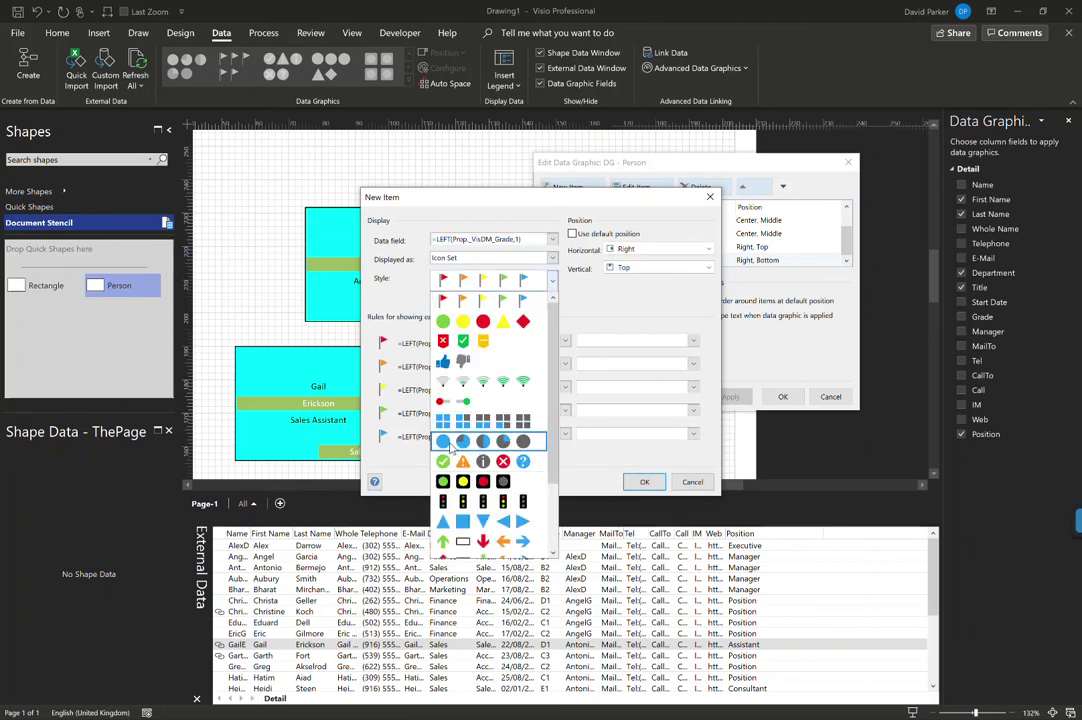
{"action": "left_click", "coordinate": [450, 421]}
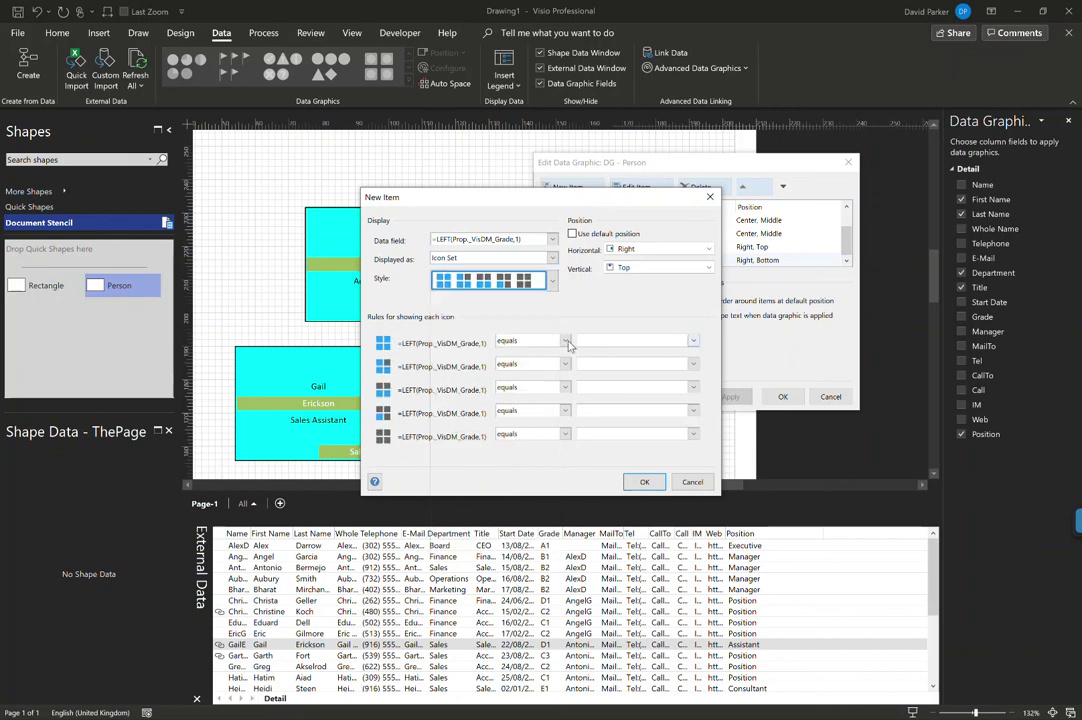
{"action": "left_click", "coordinate": [622, 338]}
{"action": "type", "text": "A"}
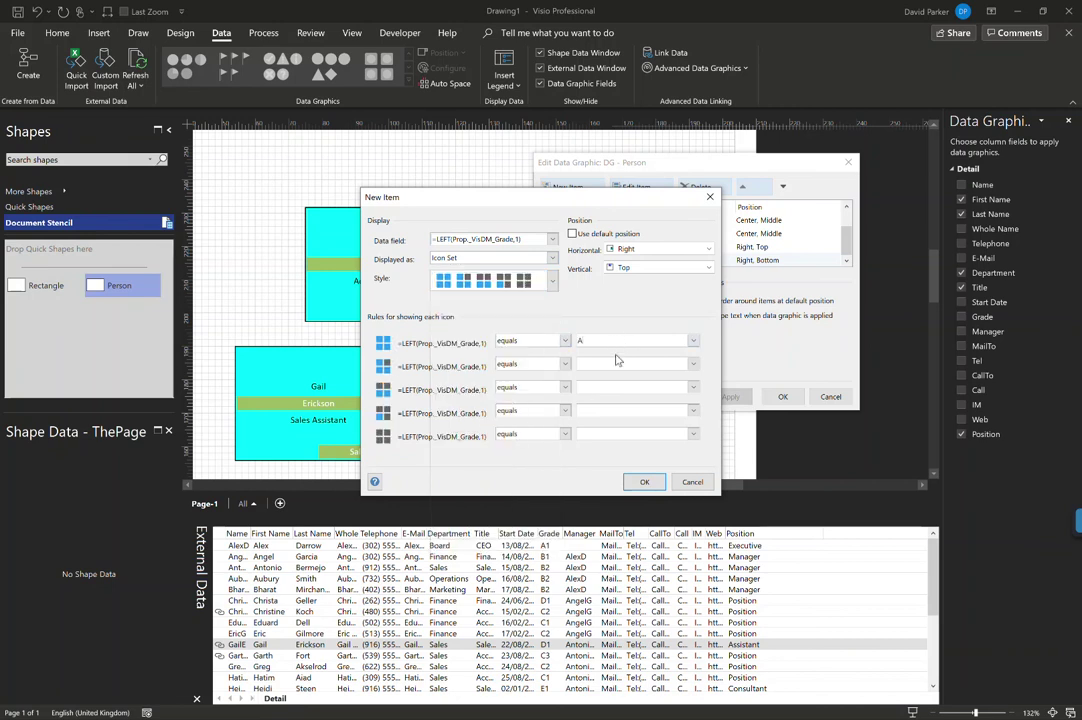
{"action": "left_click", "coordinate": [606, 363]}
{"action": "type", "text": "B"}
{"action": "left_click", "coordinate": [594, 391]}
{"action": "type", "text": "C"}
{"action": "left_click", "coordinate": [592, 410]}
{"action": "type", "text": "D"}
- Position the grade icon at Left, Bottom and add the item
{"action": "left_click", "coordinate": [625, 249]}
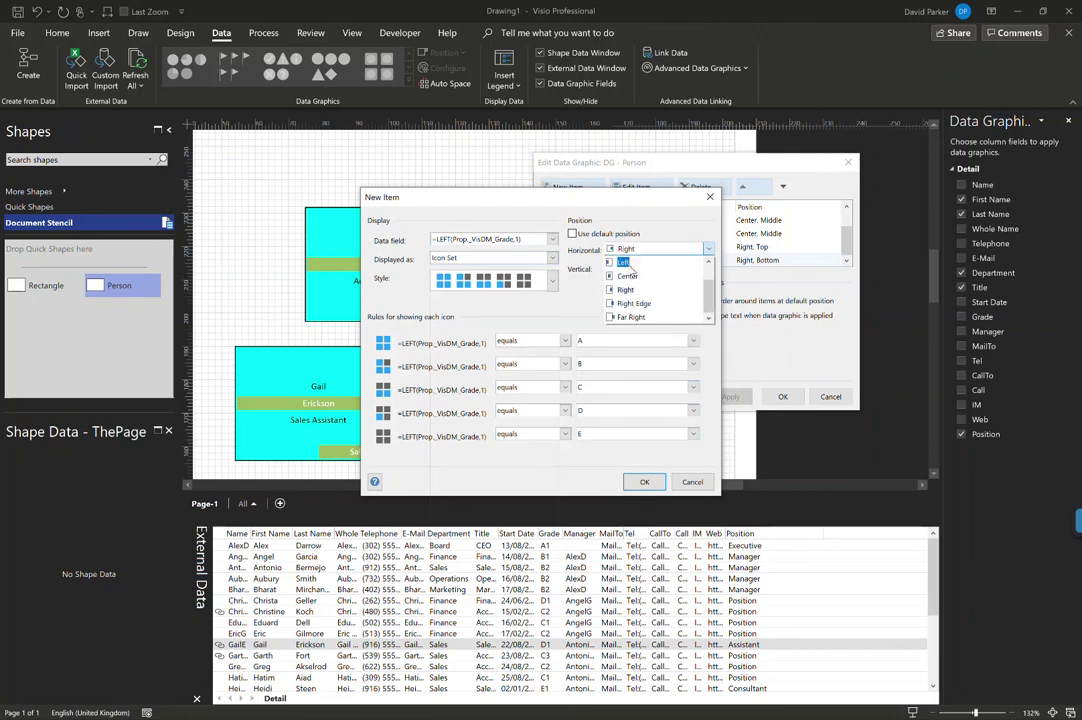
{"action": "left_click", "coordinate": [628, 263]}
{"action": "left_click", "coordinate": [632, 268]}
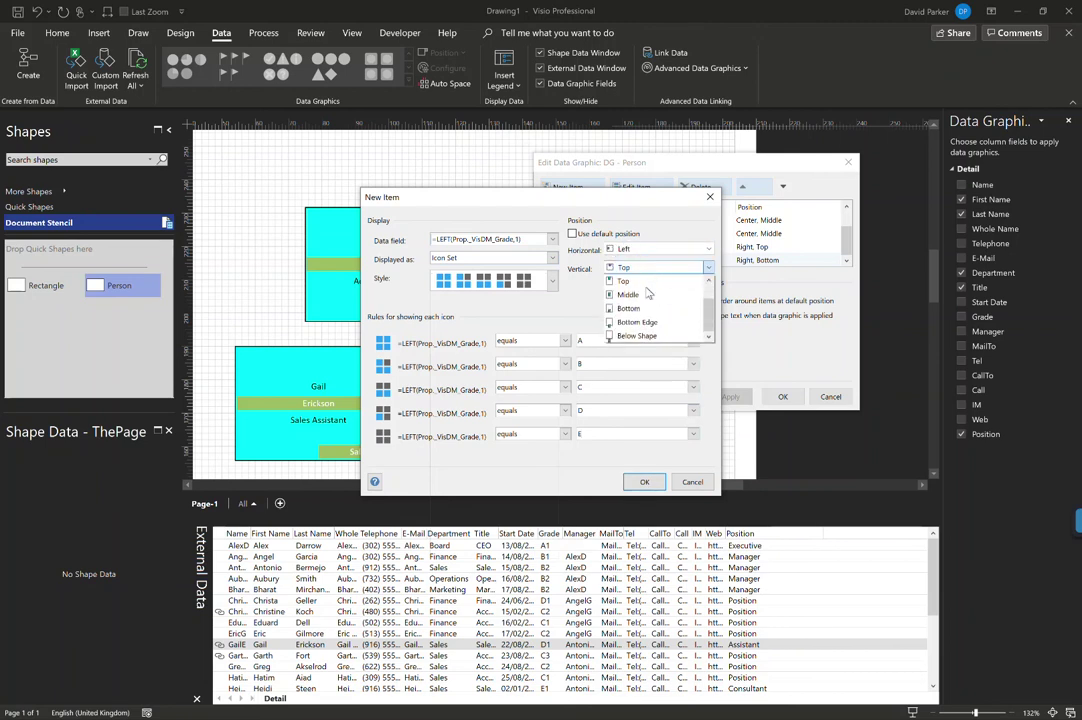
{"action": "left_click", "coordinate": [628, 308]}
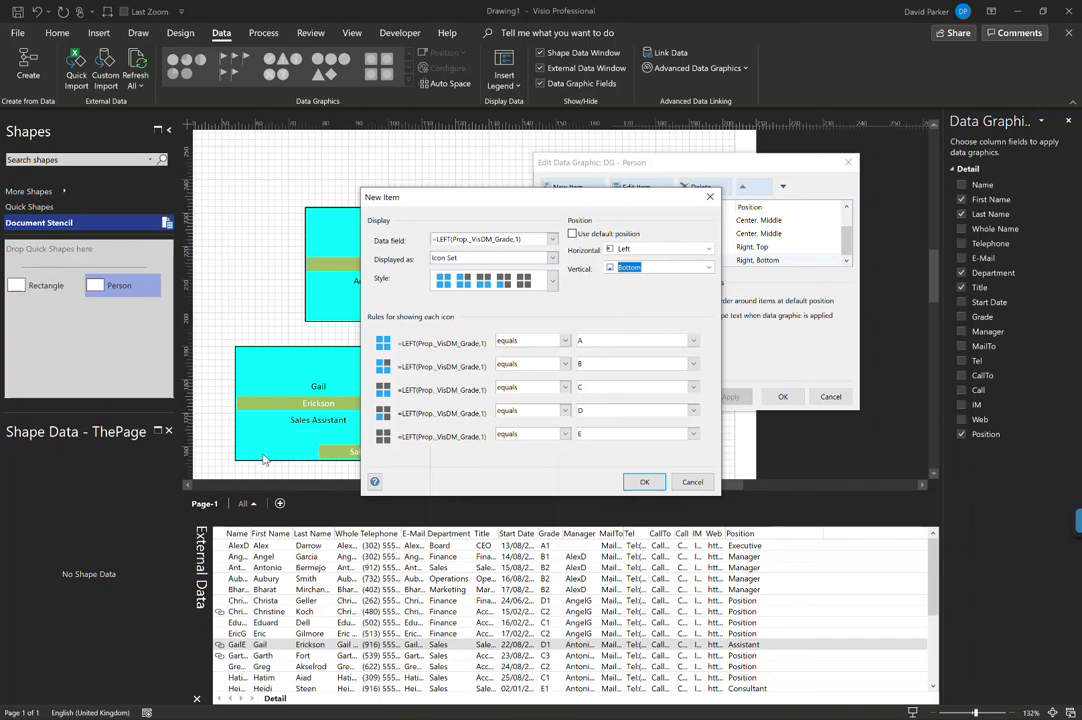
{"action": "left_click", "coordinate": [657, 484]}
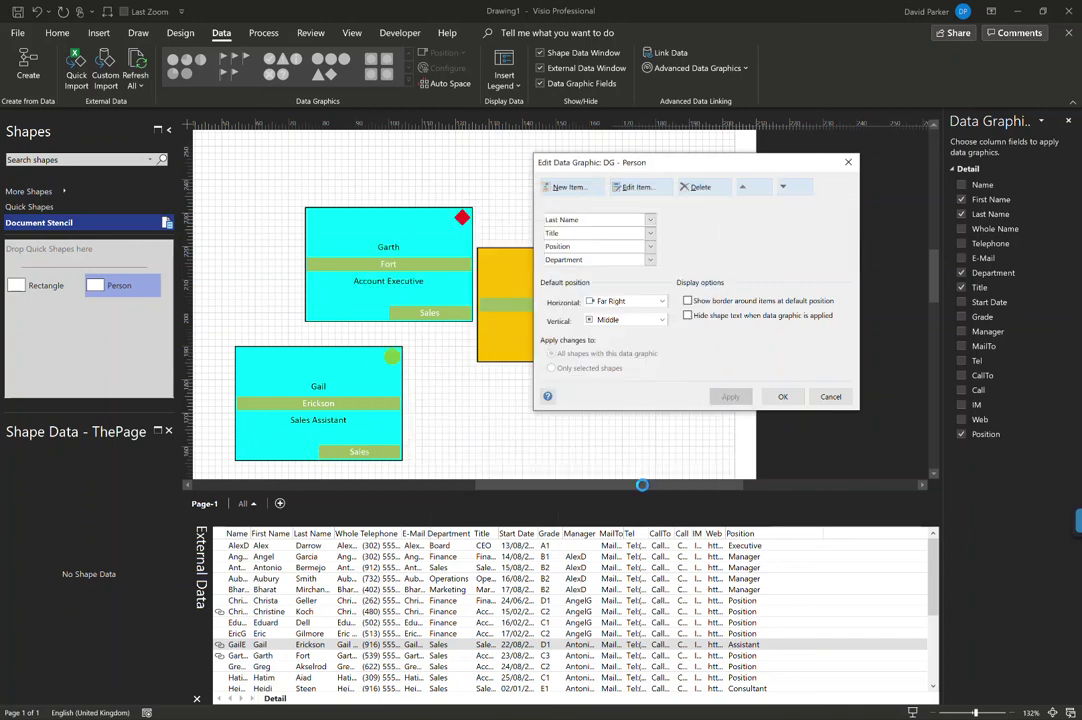
- Apply the DG - Person changes, check all three shapes, and close the editor
{"action": "left_click", "coordinate": [730, 397]}
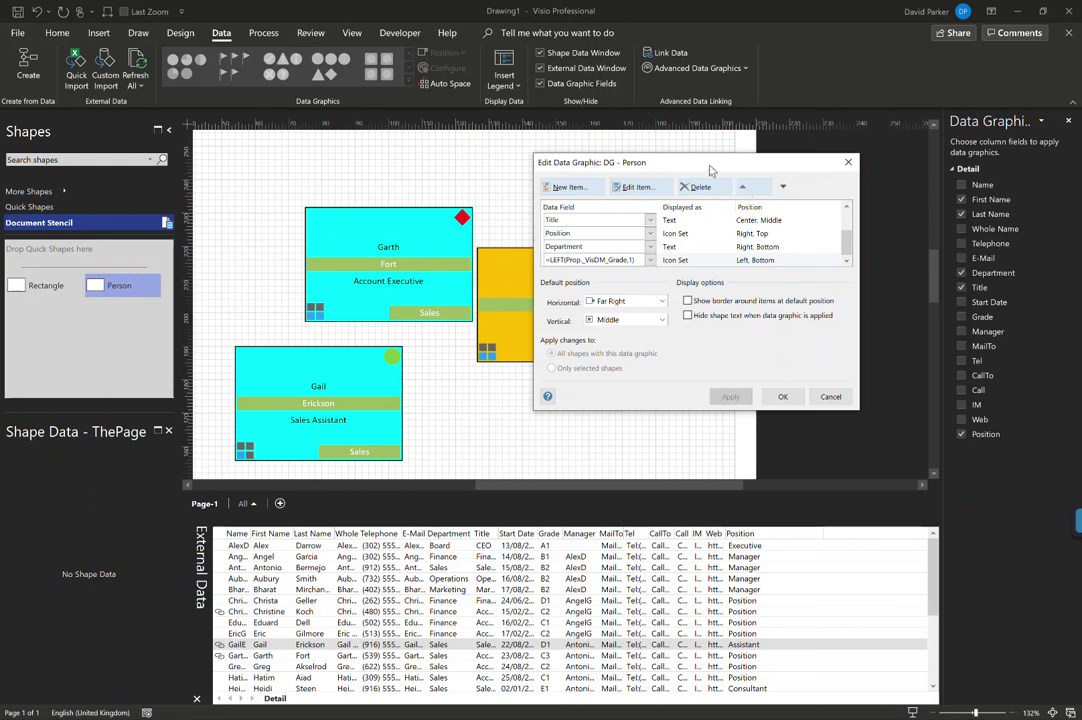
{"action": "left_click_drag", "start_coordinate": [710, 170], "coordinate": [796, 216]}
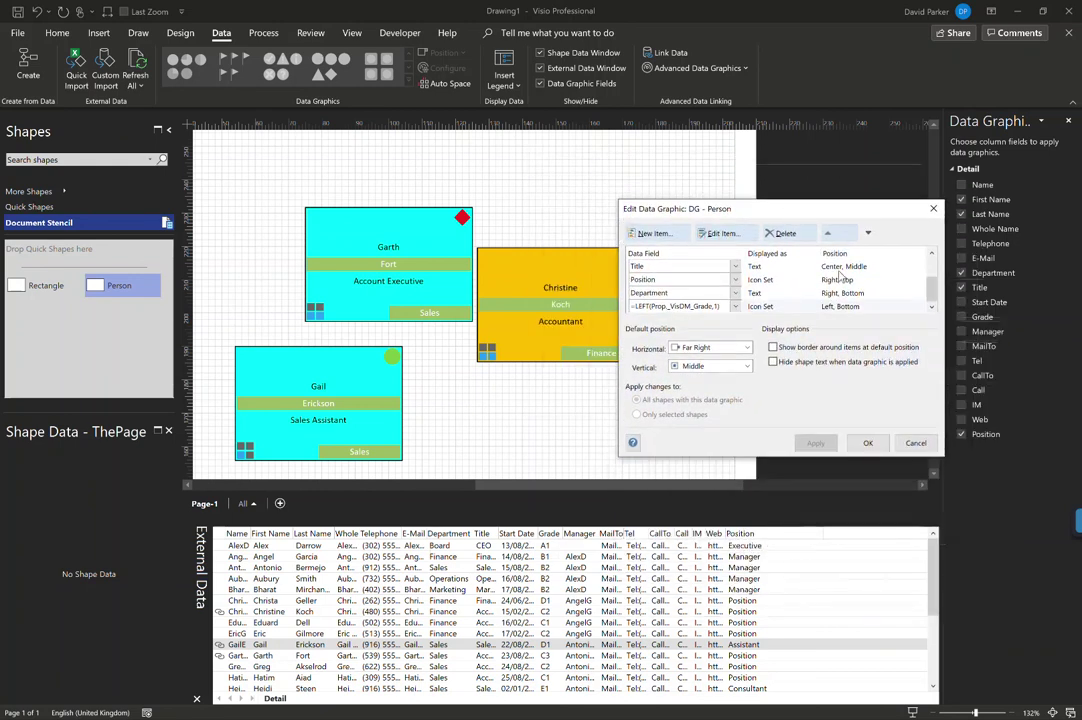
{"action": "left_click", "coordinate": [867, 443]}
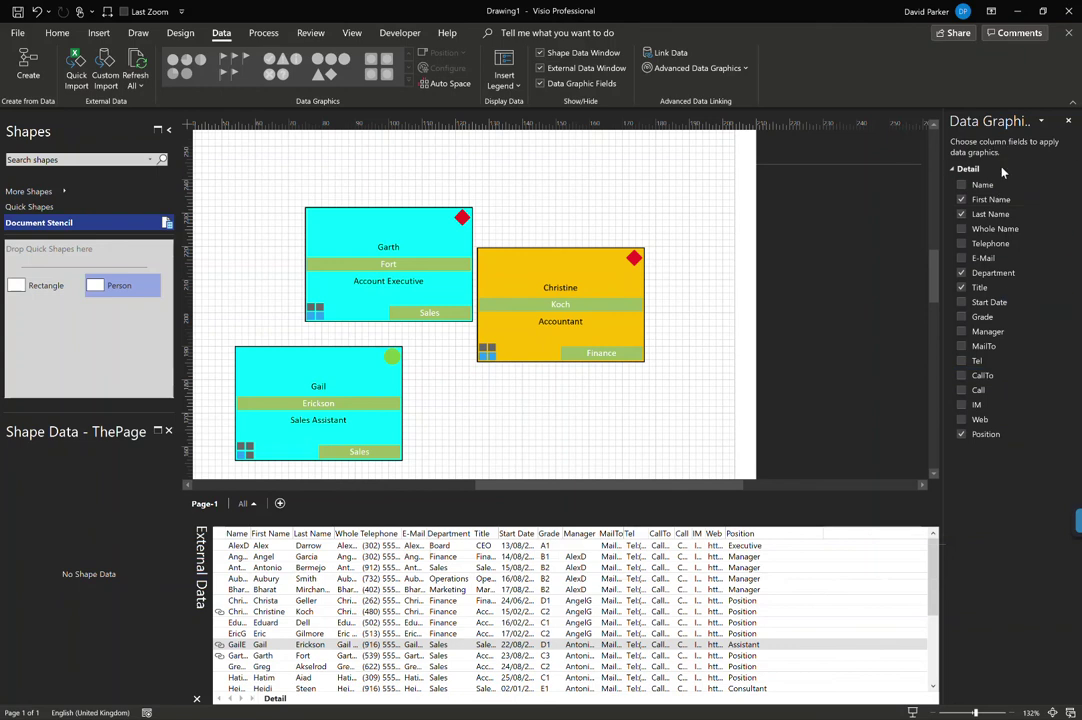
{"action": "left_click", "coordinate": [746, 69]}
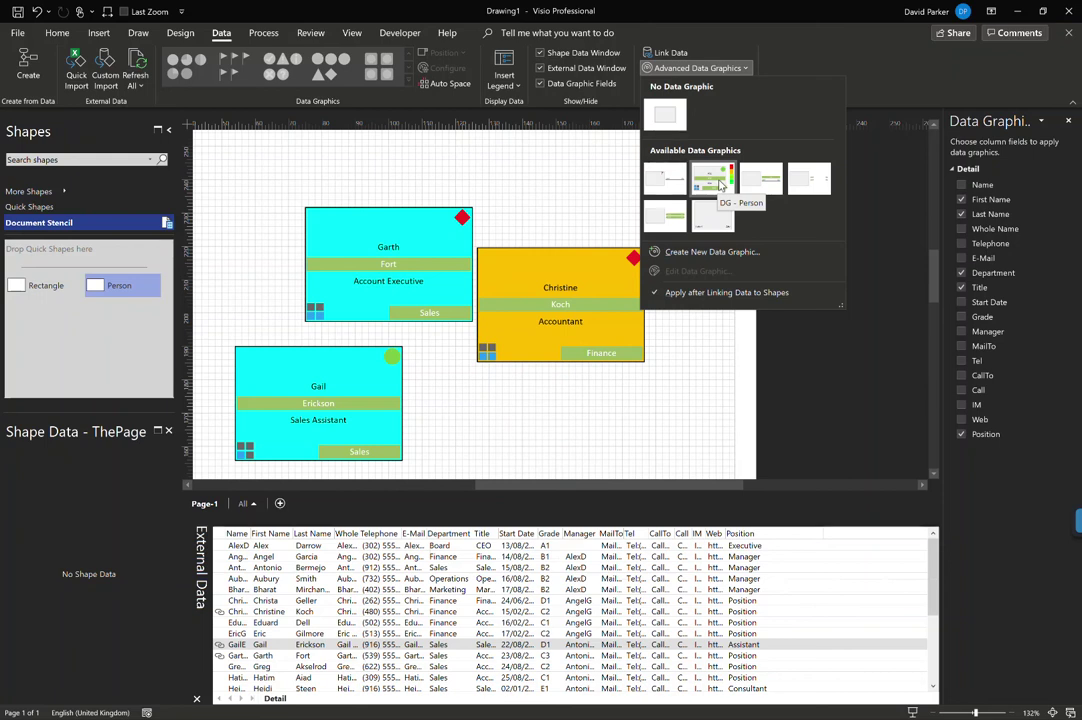
- Add linked shapes for the Operations Executive and Operations Assistant rows
{"action": "left_click", "coordinate": [572, 461]}
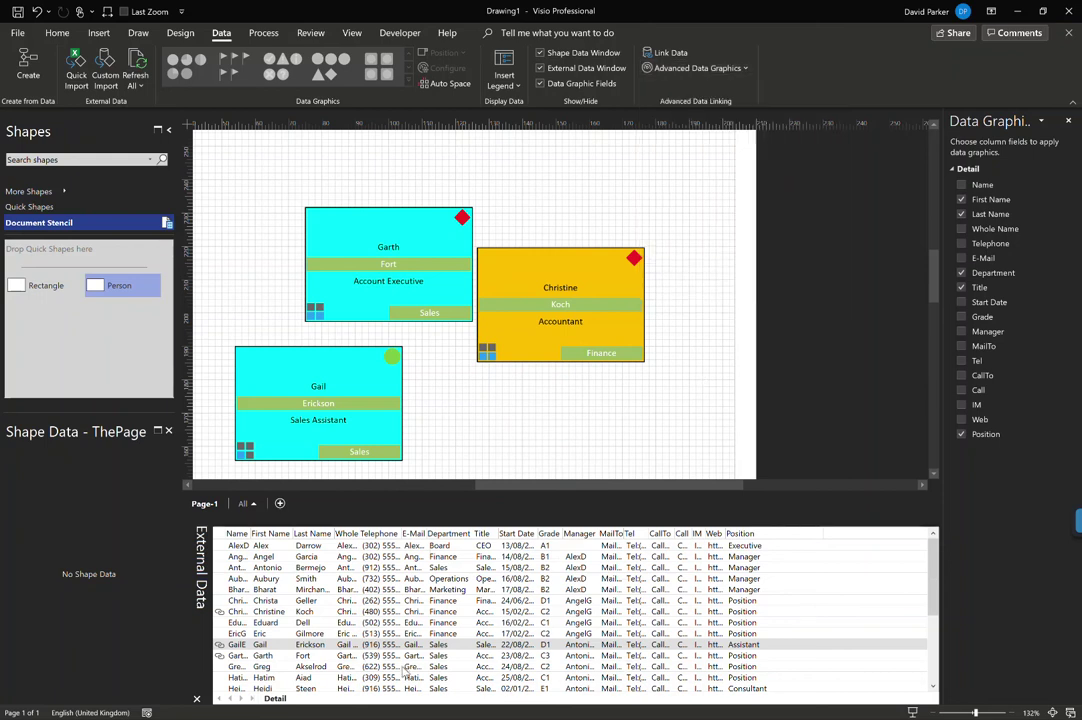
{"action": "scroll", "coordinate": [405, 672], "scroll_direction": "down", "scroll_amount": 1}
{"action": "left_click_drag", "start_coordinate": [405, 668], "coordinate": [652, 430]}
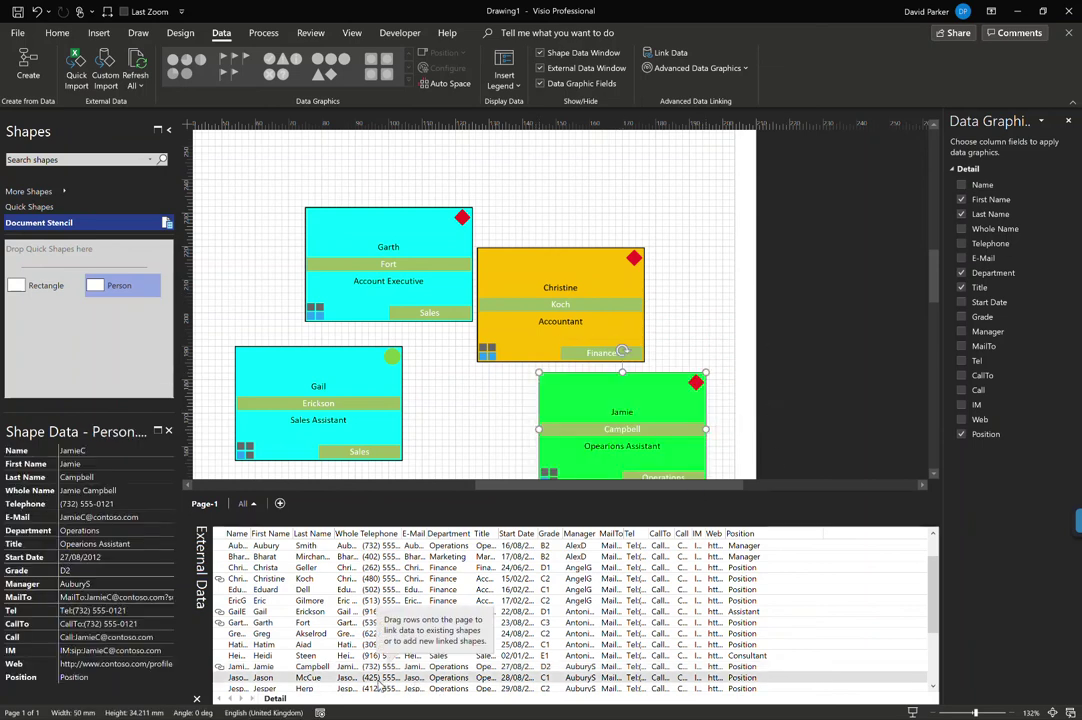
{"action": "left_click_drag", "start_coordinate": [471, 679], "coordinate": [701, 195]}
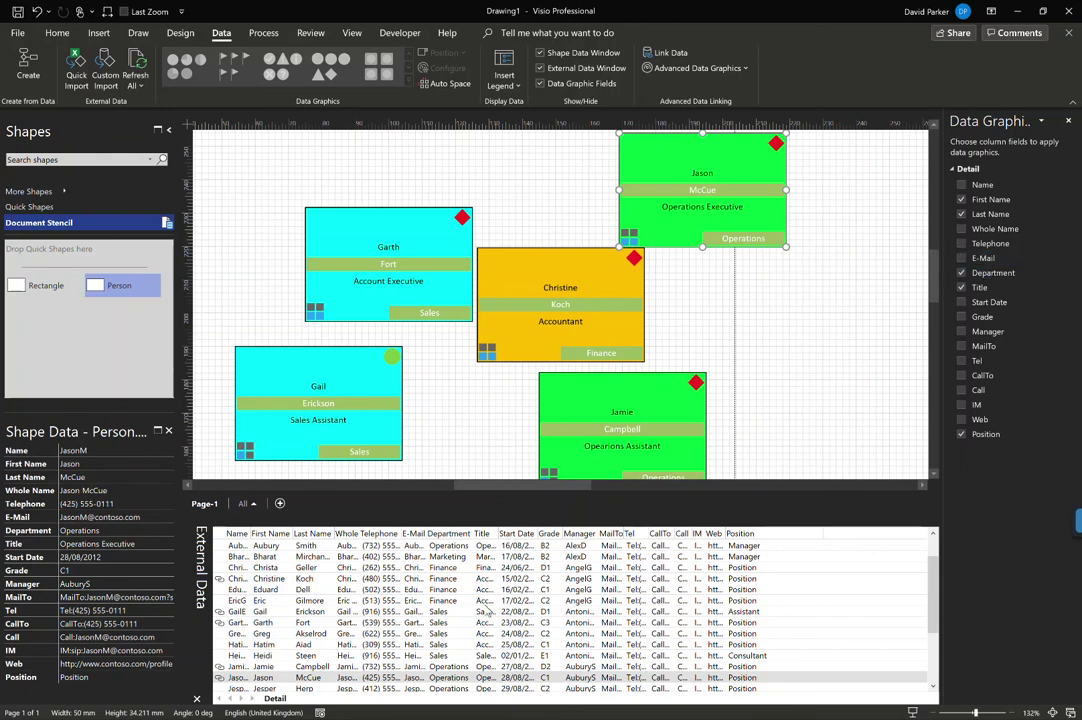
- Zoom out and rearrange the five person shapes into a tidy layout
{"action": "left_click", "coordinate": [828, 336]}
{"action": "right_click", "coordinate": [828, 330], "text": "ctrl+shift"}
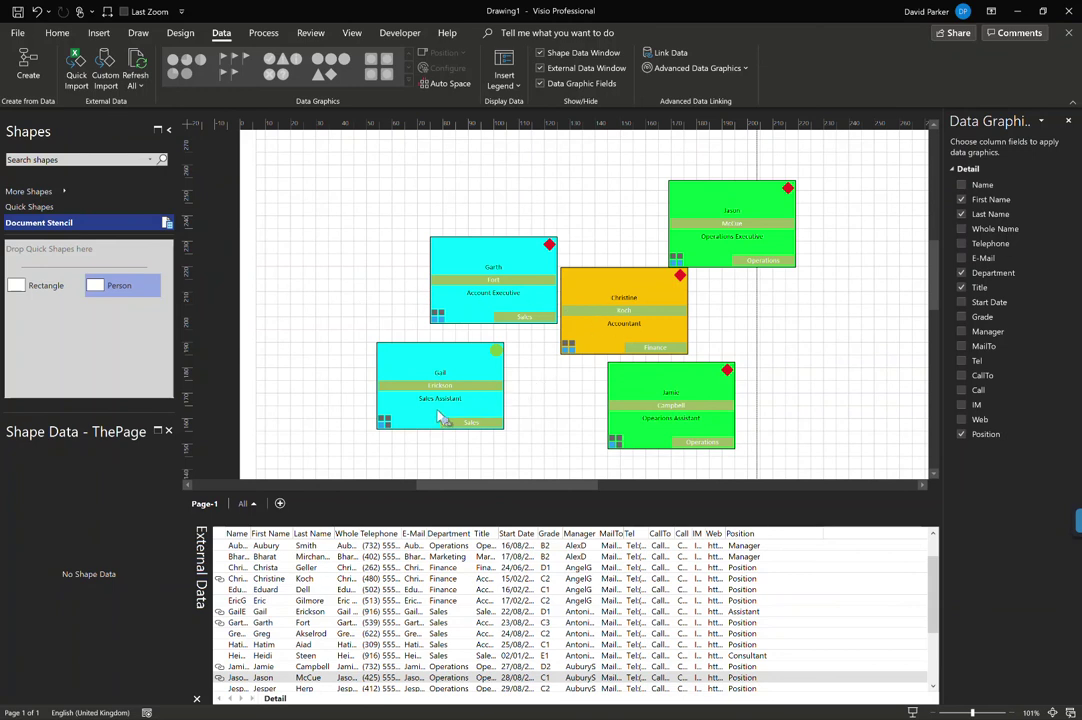
{"action": "left_click_drag", "start_coordinate": [490, 281], "coordinate": [376, 247]}
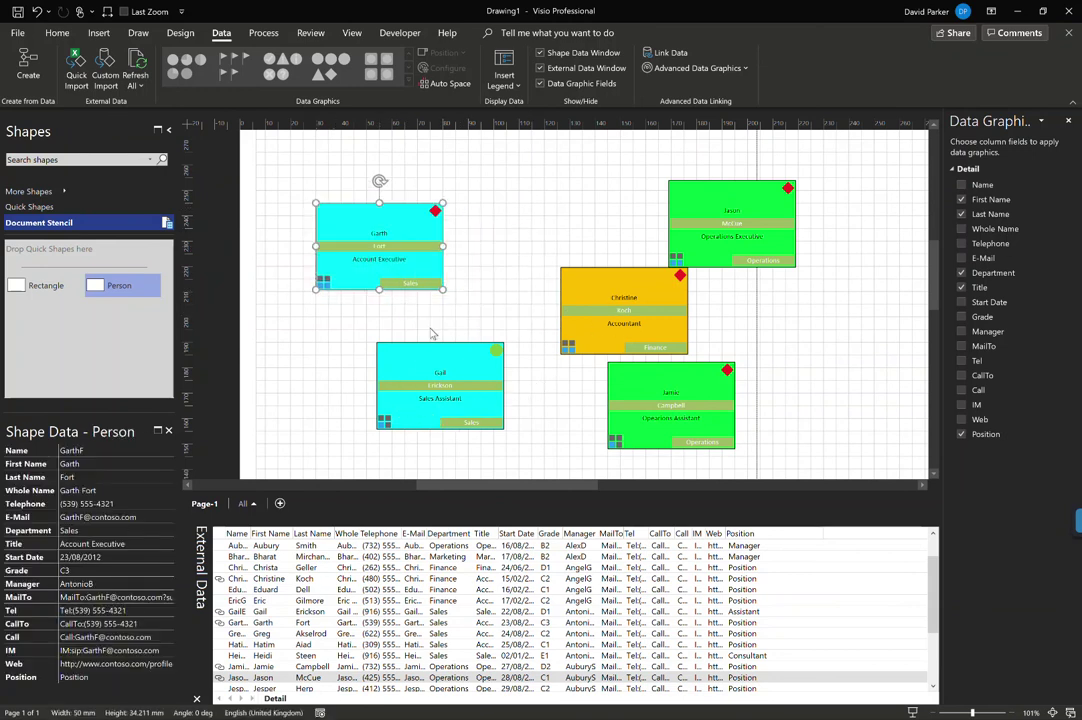
{"action": "left_click_drag", "start_coordinate": [455, 392], "coordinate": [353, 399]}
{"action": "left_click_drag", "start_coordinate": [615, 318], "coordinate": [522, 332]}
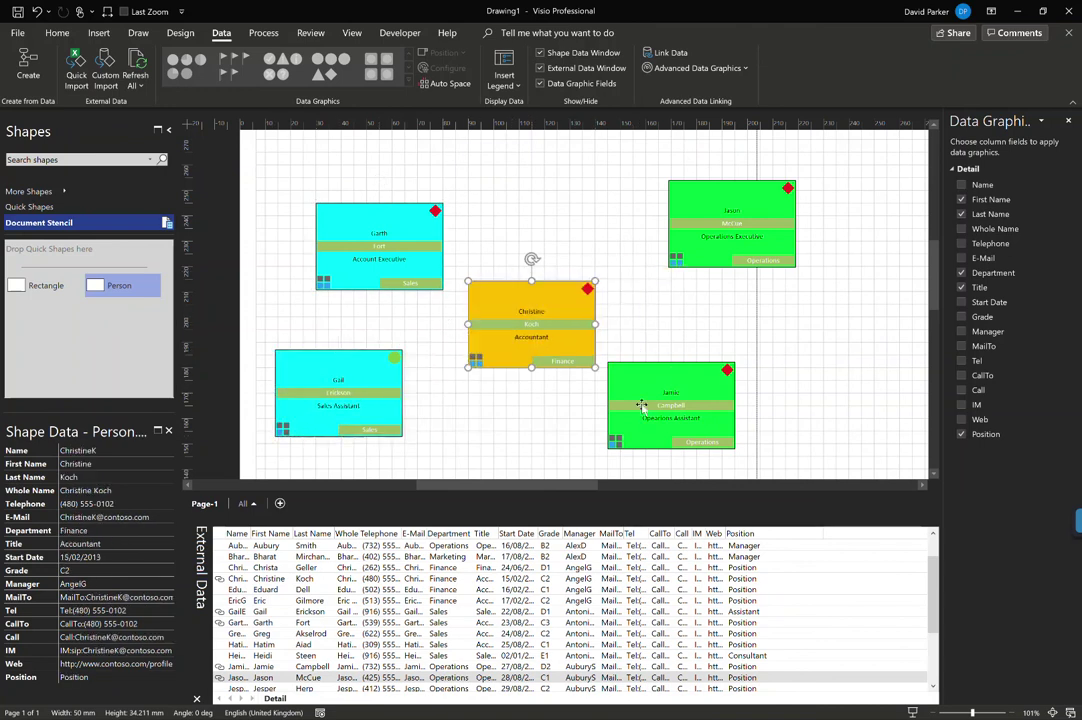
{"action": "left_click_drag", "start_coordinate": [670, 410], "coordinate": [611, 429]}
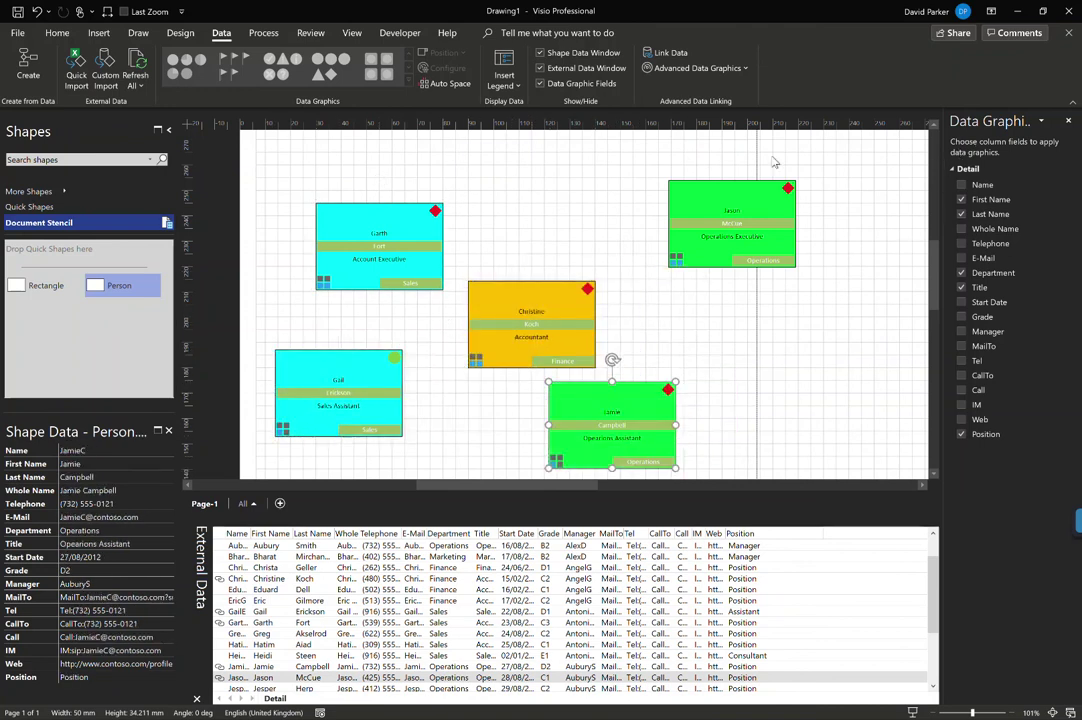